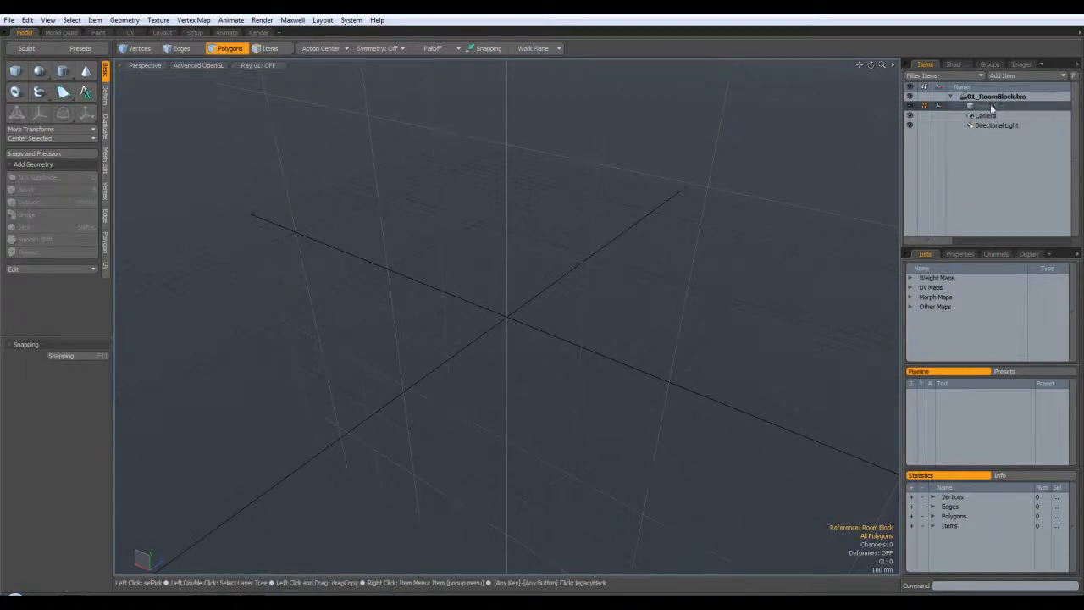
- Check the accuracy and units preferences, including the unit system and default unit
click(351, 19)
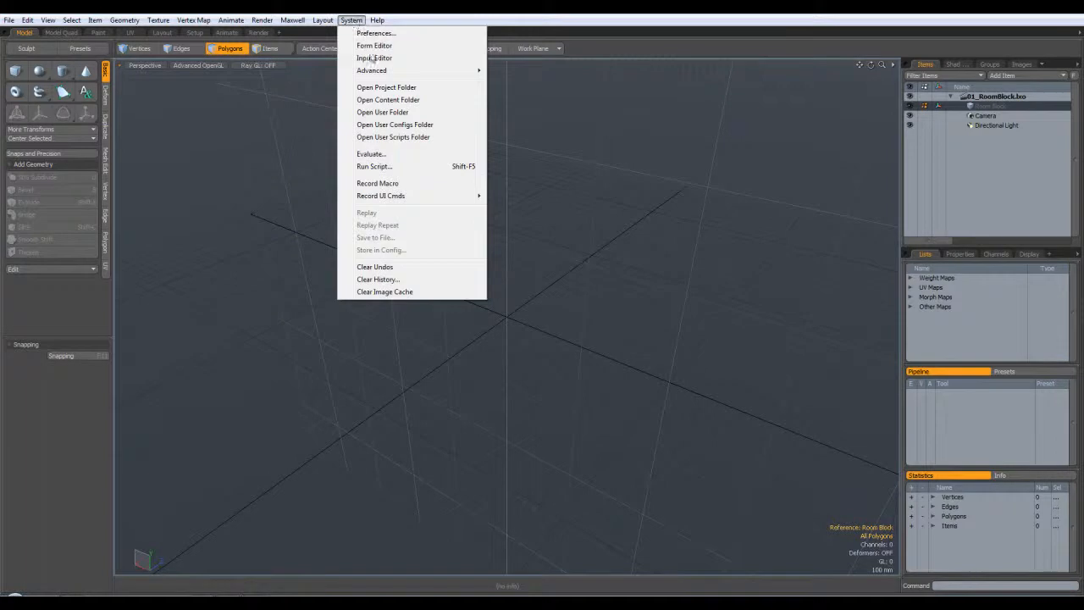
click(372, 33)
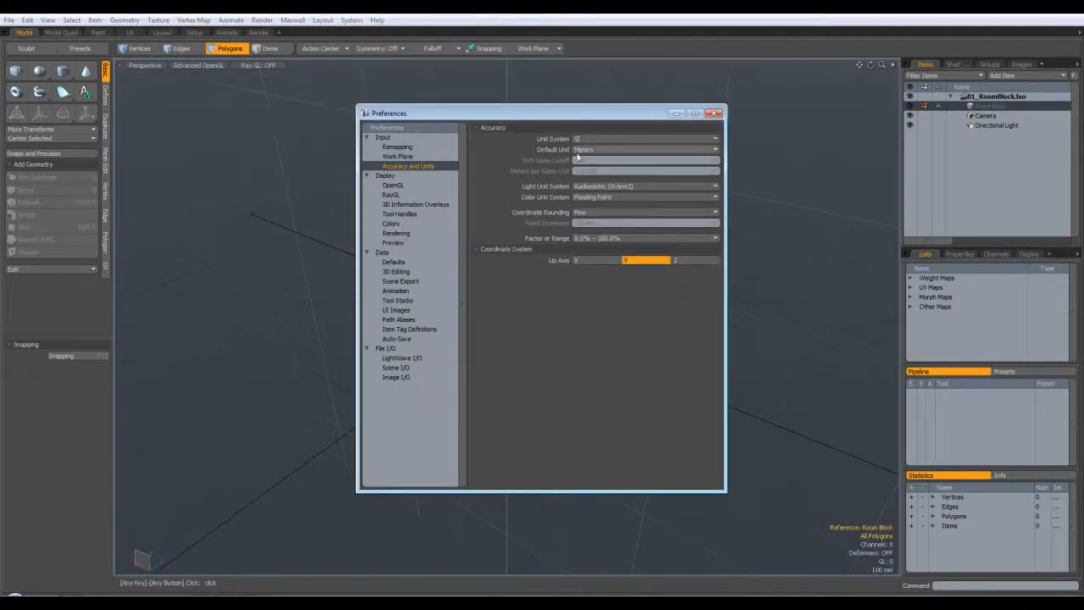
click(714, 113)
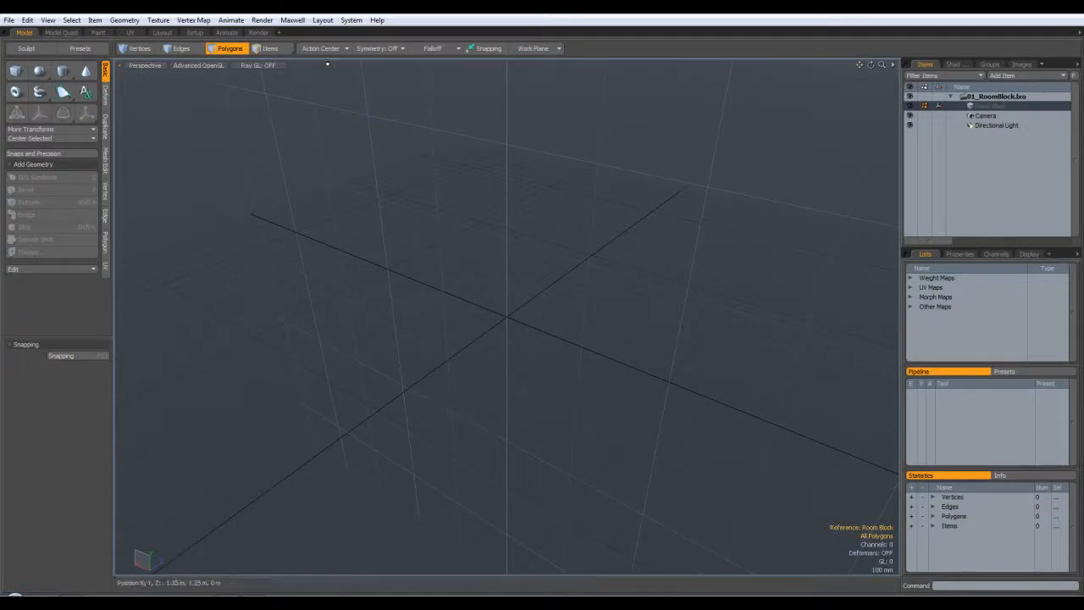
click(356, 22)
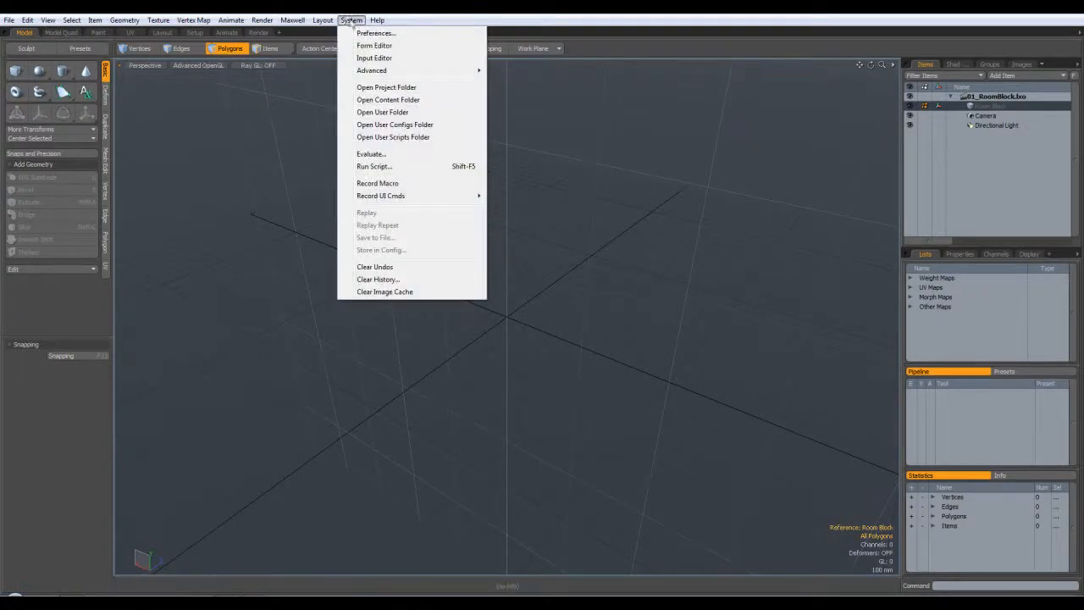
click(351, 19)
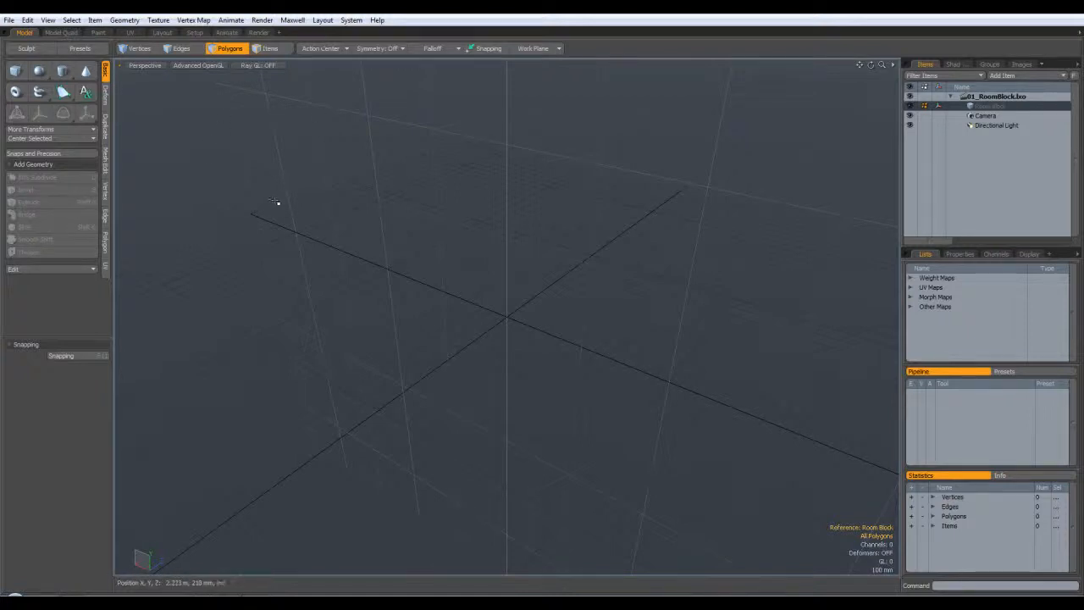
- Check the lasso selection style and try rectangular area selections in the empty viewport
click(71, 20)
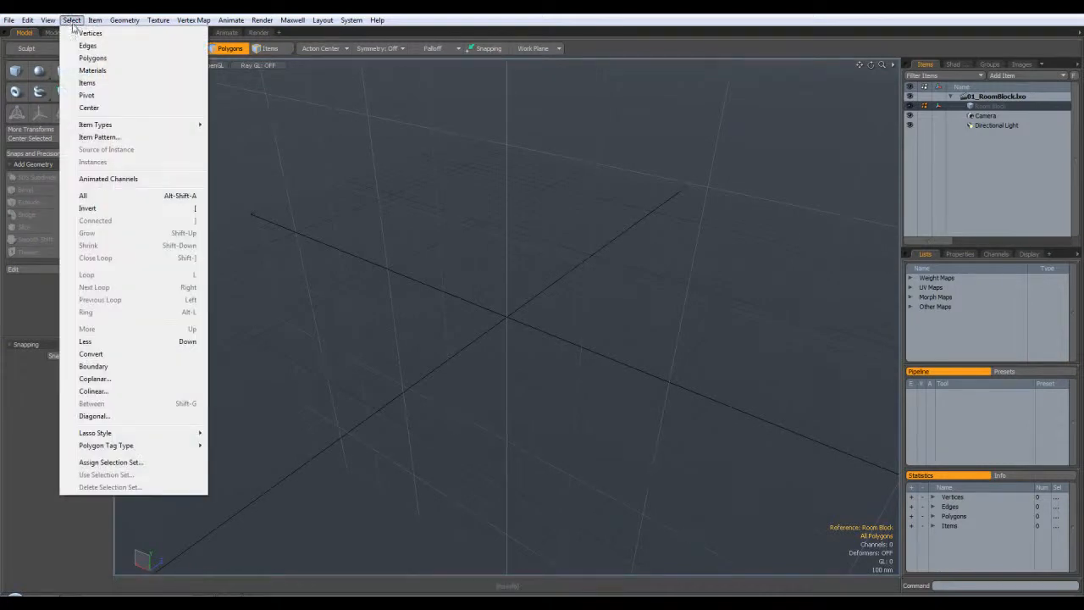
mouse_move(106, 434)
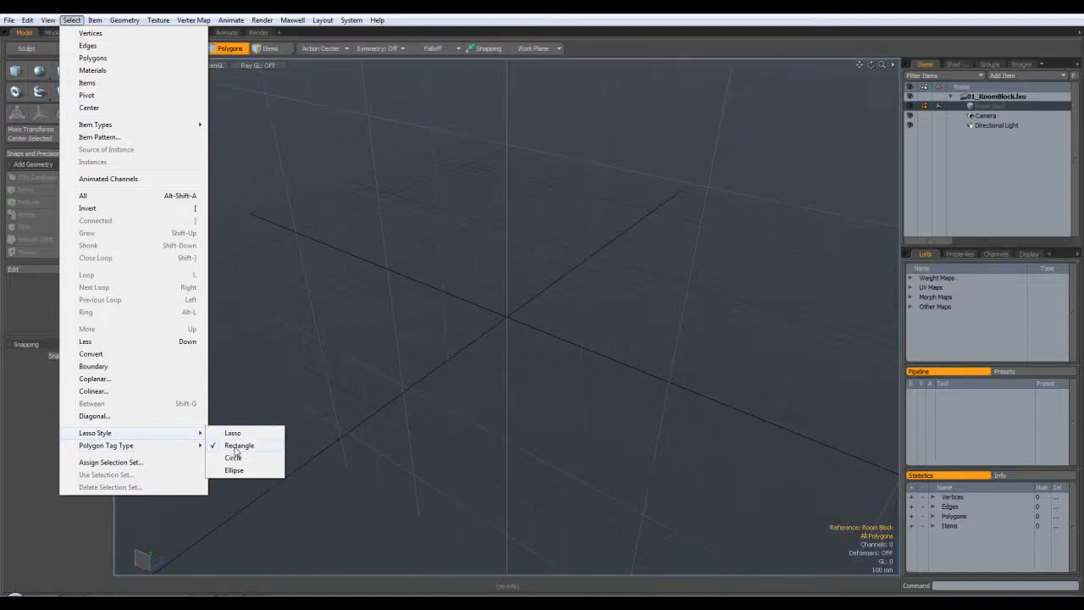
click(384, 356)
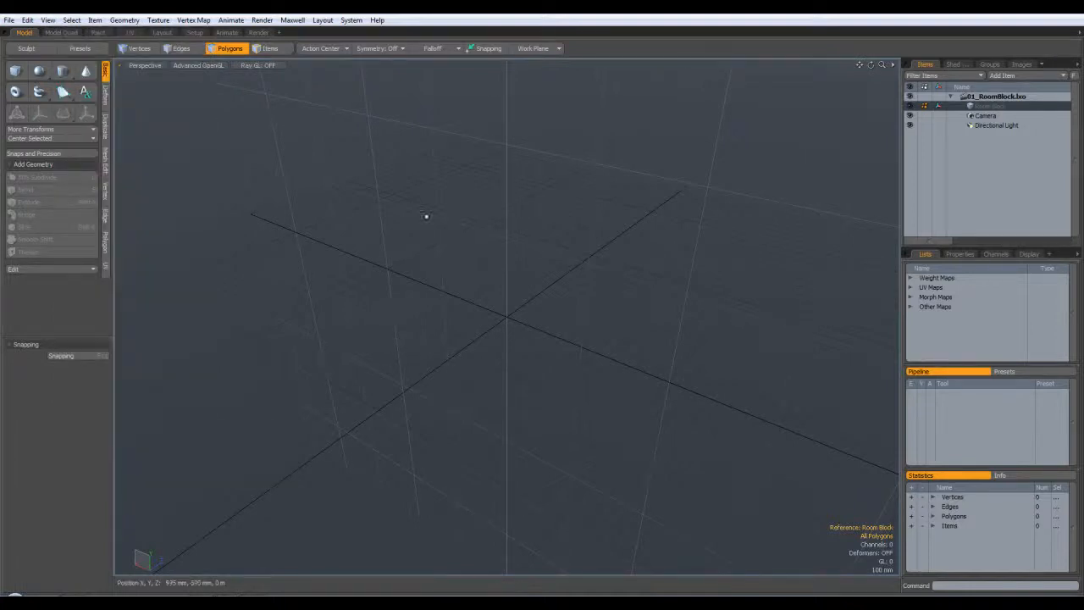
right_drag(432, 239, 660, 438)
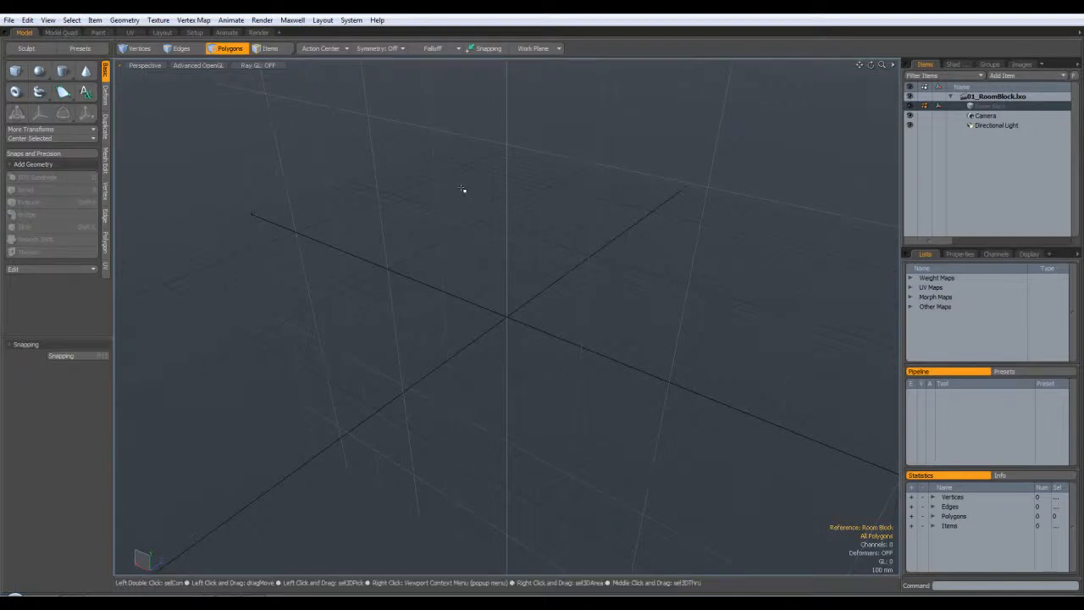
right_drag(390, 280, 554, 433)
alt+drag(578, 266, 561, 310)
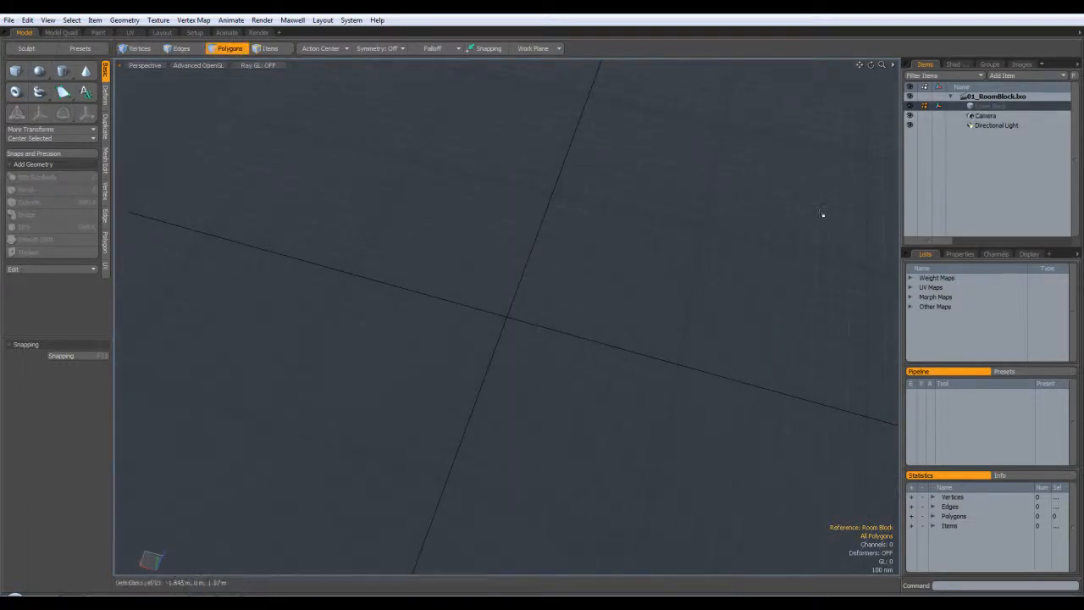
alt+drag(505, 250, 532, 310)
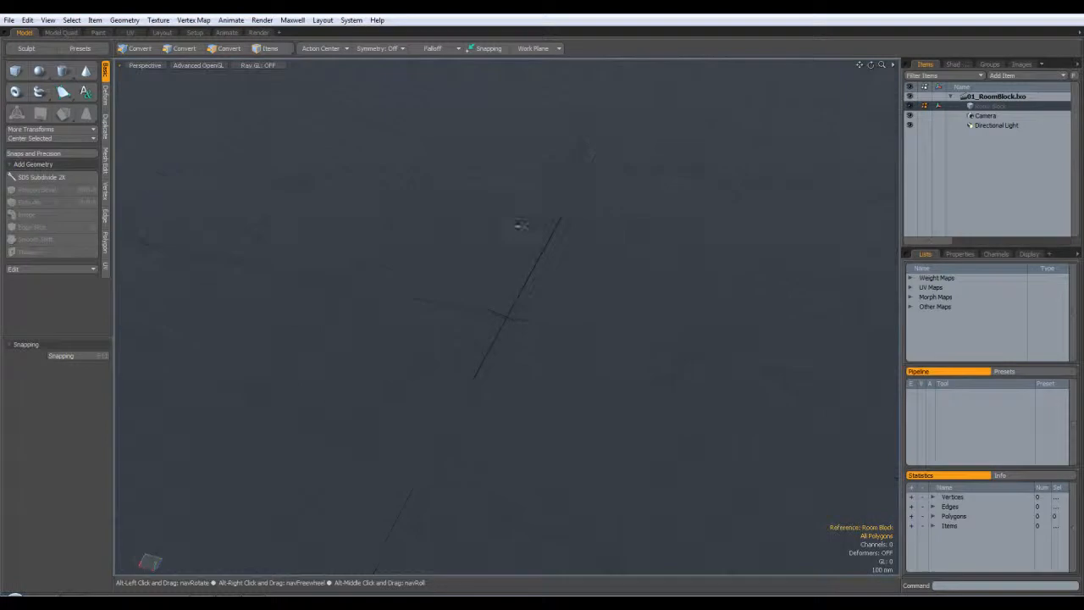
alt+drag(516, 302, 585, 332)
mouse_move(533, 370)
alt+mouse_down()
mouse_move(500, 370)
mouse_move(341, 271)
mouse_move(495, 360)
mouse_move(505, 342)
mouse_move(488, 341)
mouse_move(511, 331)
mouse_move(522, 341)
mouse_move(509, 302)
mouse_move(557, 363)
mouse_move(536, 371)
mouse_move(421, 305)
mouse_move(513, 395)
mouse_move(462, 345)
mouse_move(499, 370)
mouse_move(475, 345)
mouse_move(515, 363)
mouse_move(404, 315)
mouse_move(496, 346)
mouse_move(500, 370)
mouse_move(491, 363)
mouse_move(547, 380)
mouse_move(487, 341)
mouse_move(564, 378)
mouse_move(537, 376)
mouse_move(552, 383)
mouse_move(542, 373)
mouse_move(562, 427)
mouse_move(548, 374)
alt+mouse_up()
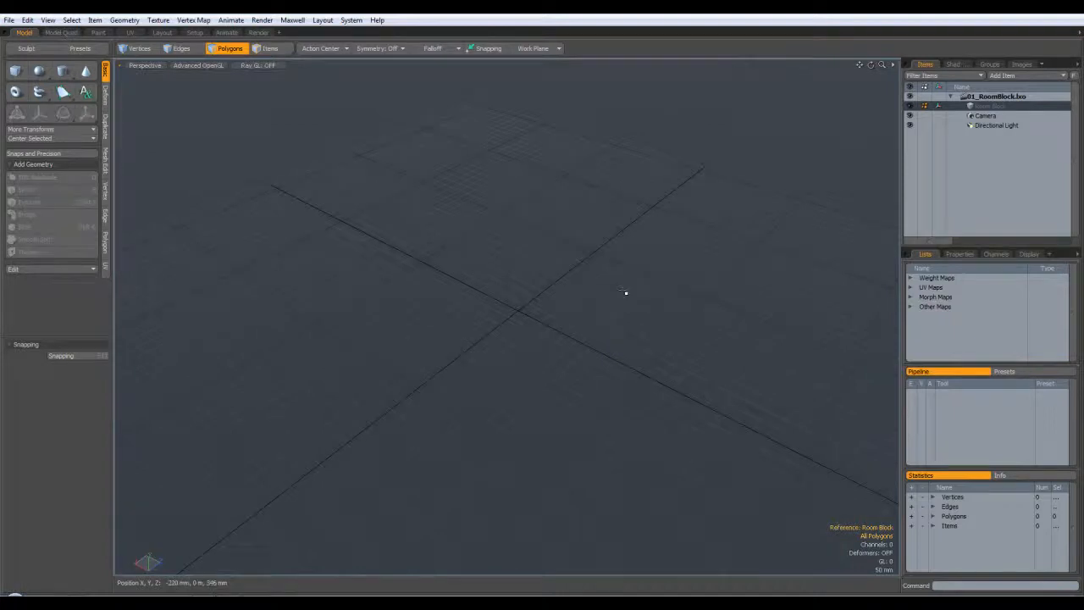
- In the top view, draw a flat cube primitive about 574 mm wide and 762 mm deep around the origin
key(KP_1)
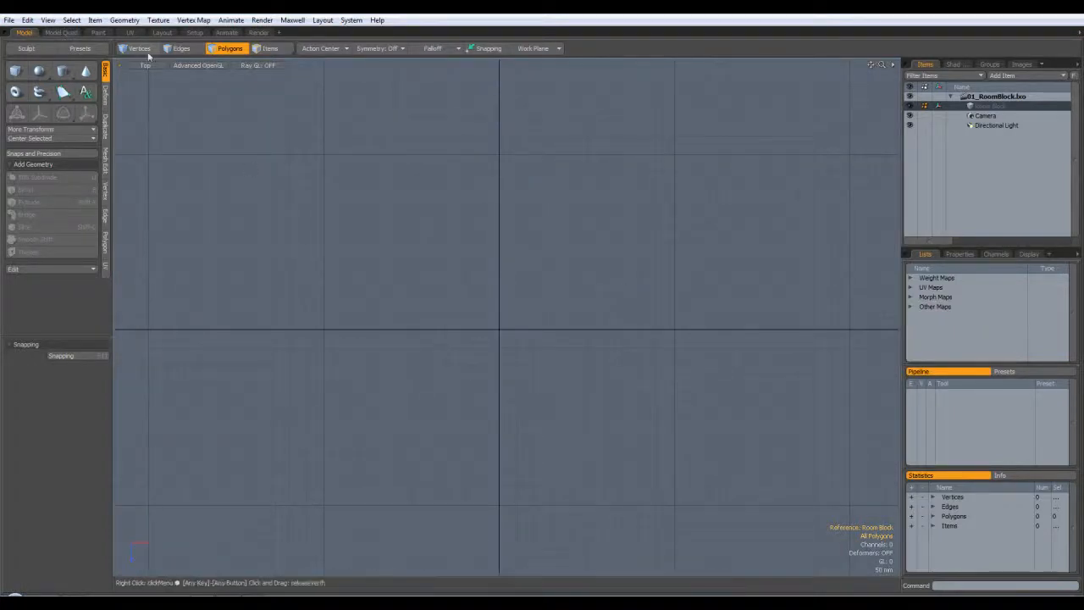
key(ctrl+space)
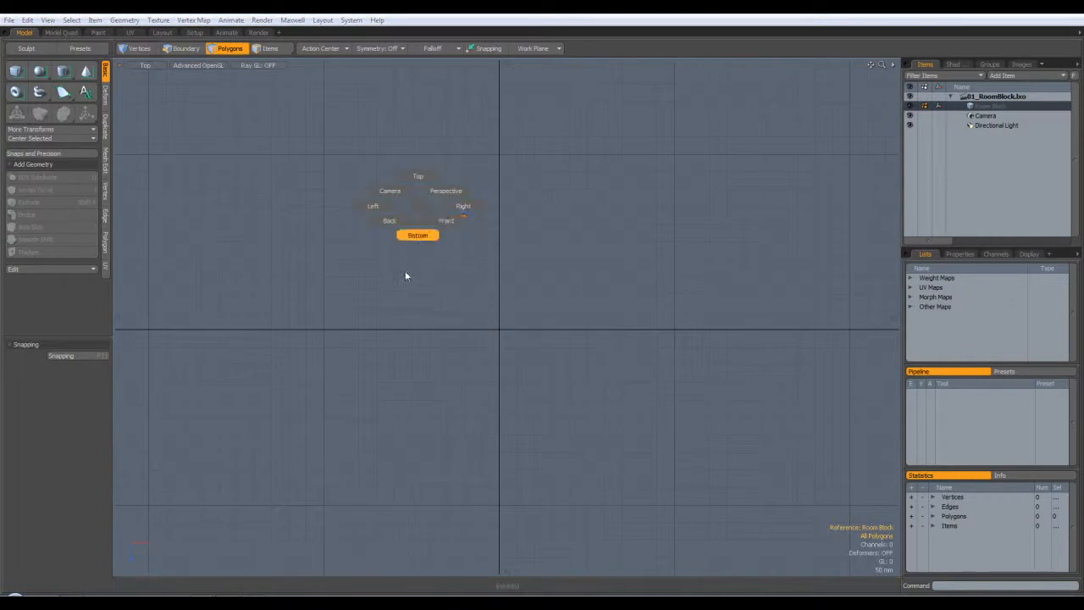
click(443, 197)
key(ctrl+space)
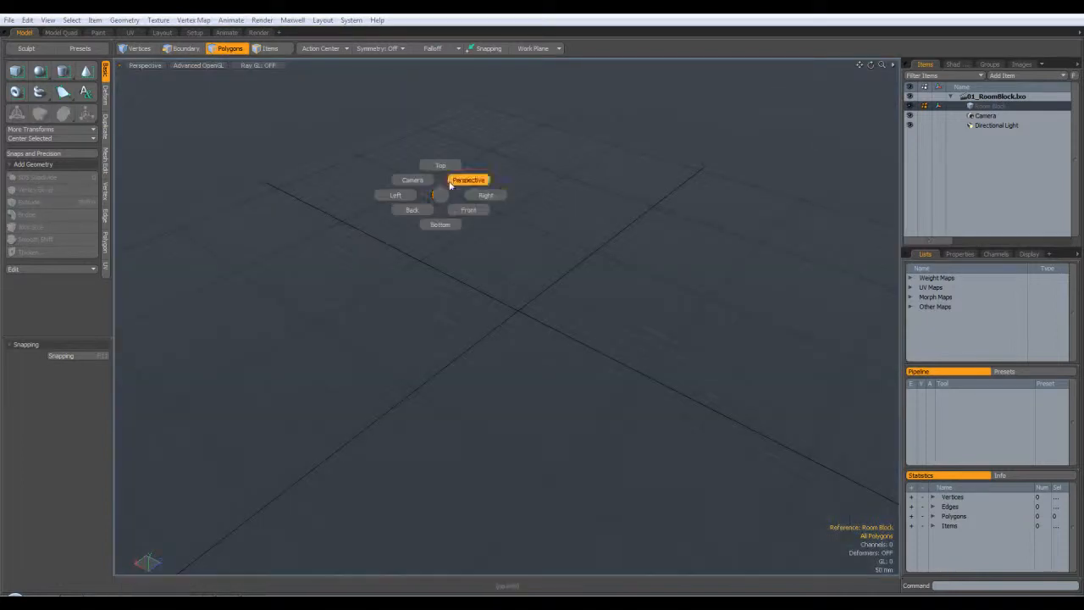
click(445, 167)
alt+shift+drag(509, 339, 494, 310)
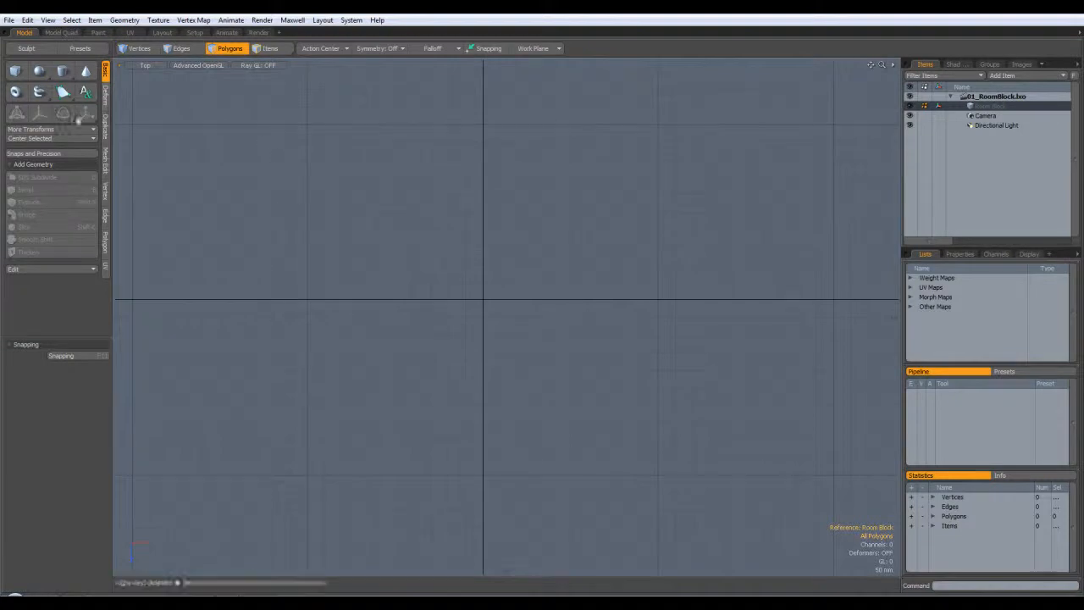
click(15, 70)
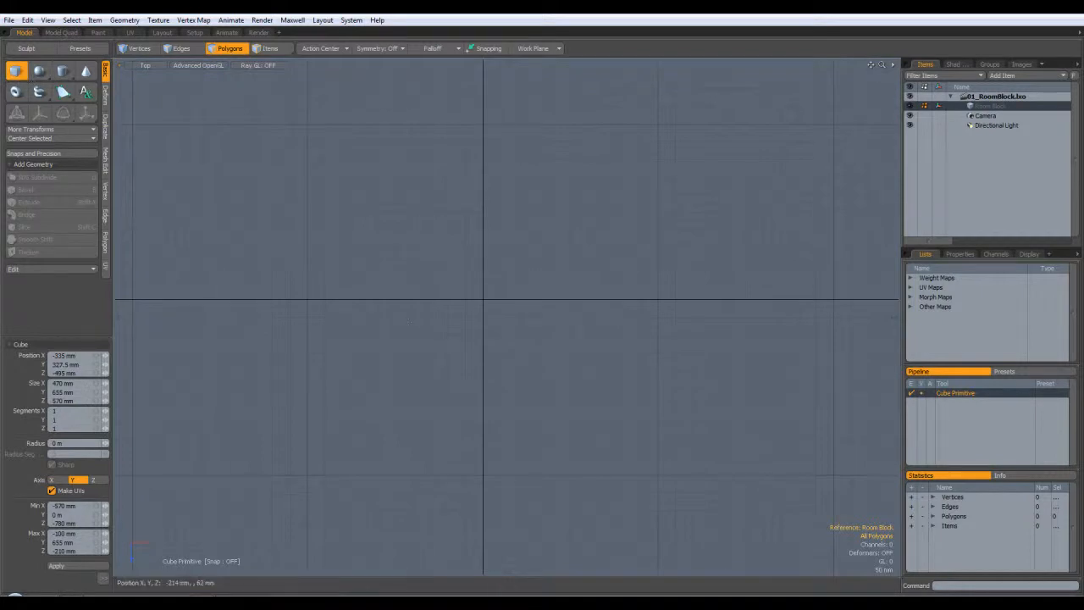
drag(396, 182, 597, 449)
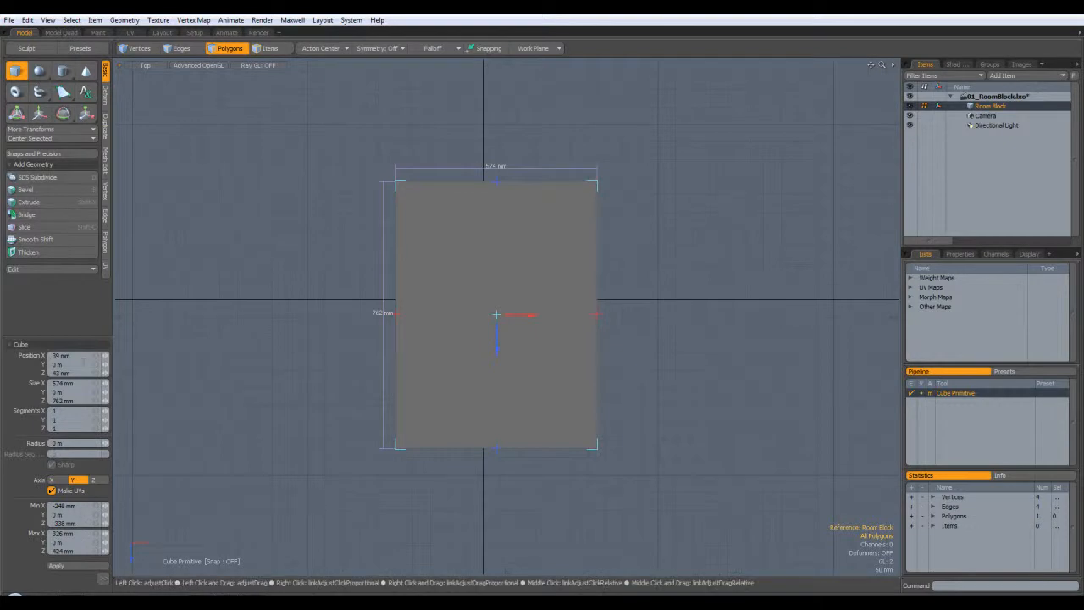
- Set the cube's X size to 250 cm and its Z size to 510 cm
click(79, 384)
text(250cm)
key(Return)
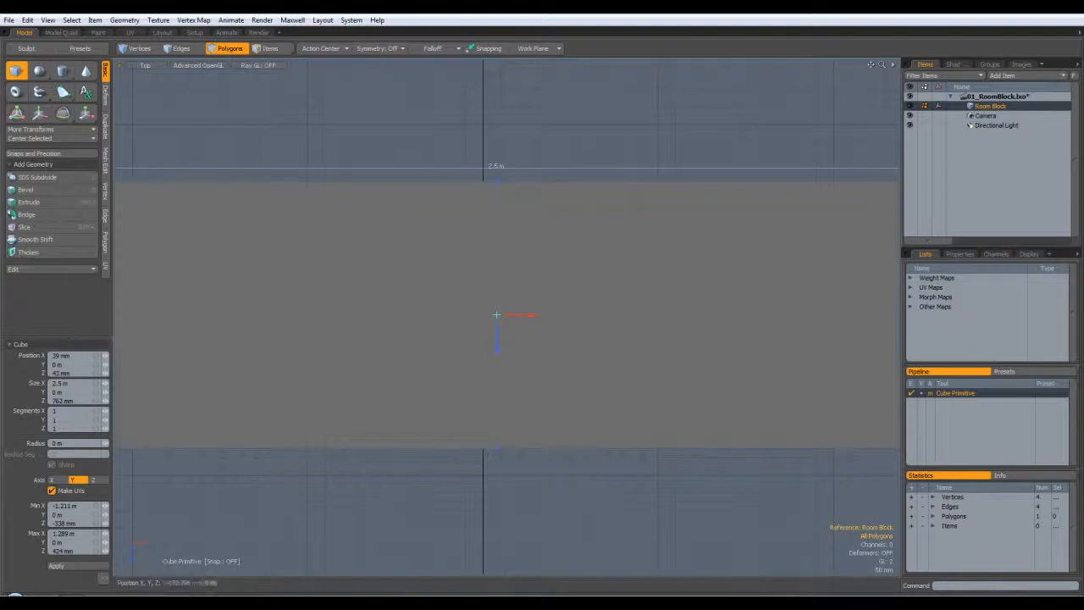
scroll(500, 231, down, 8)
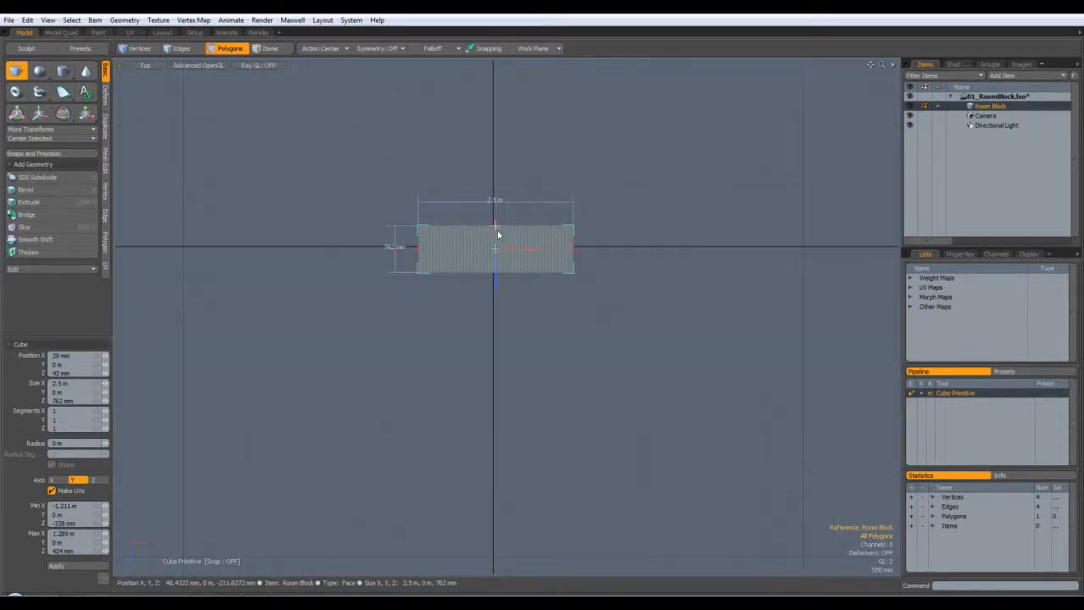
scroll(501, 230, up, 2)
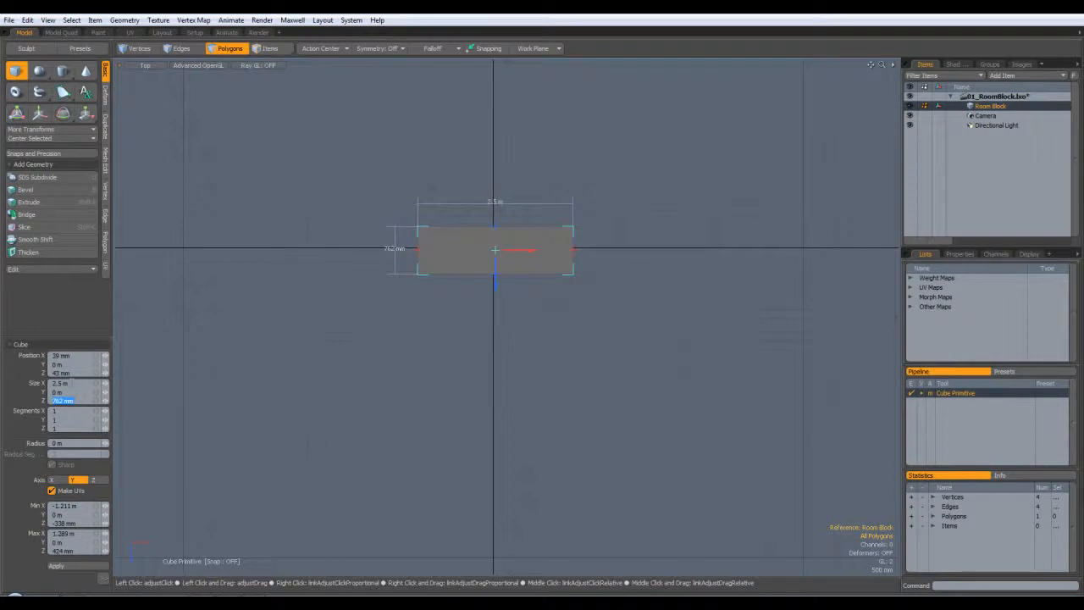
key(BackSpace)
text(510cm)
key(Return)
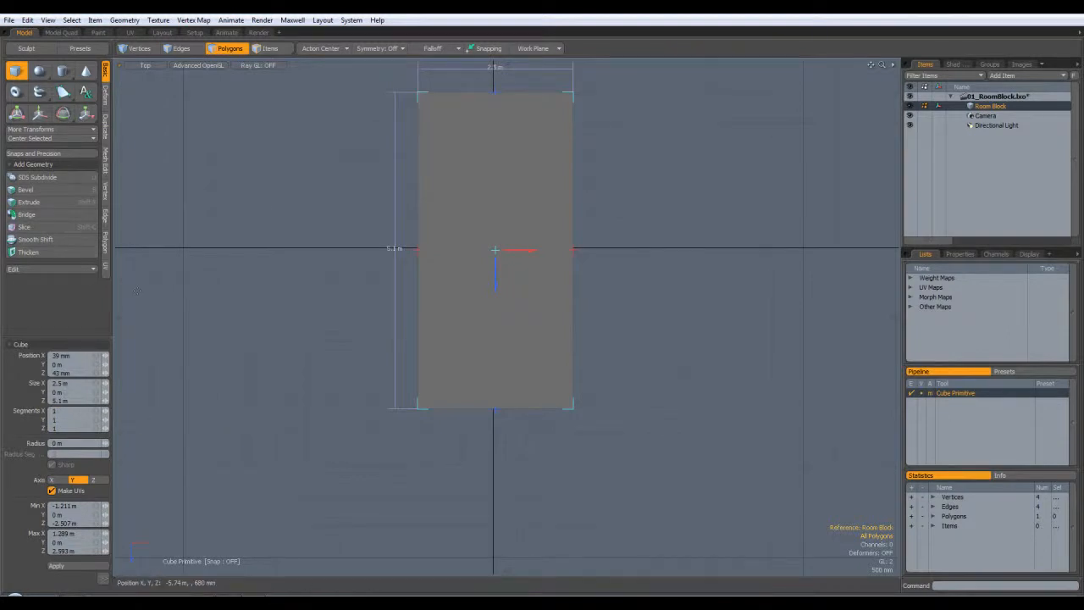
- In the perspective view, set the cube's Y size to 2.5 m and finish the cube primitive
key(ctrl+space)
click(178, 289)
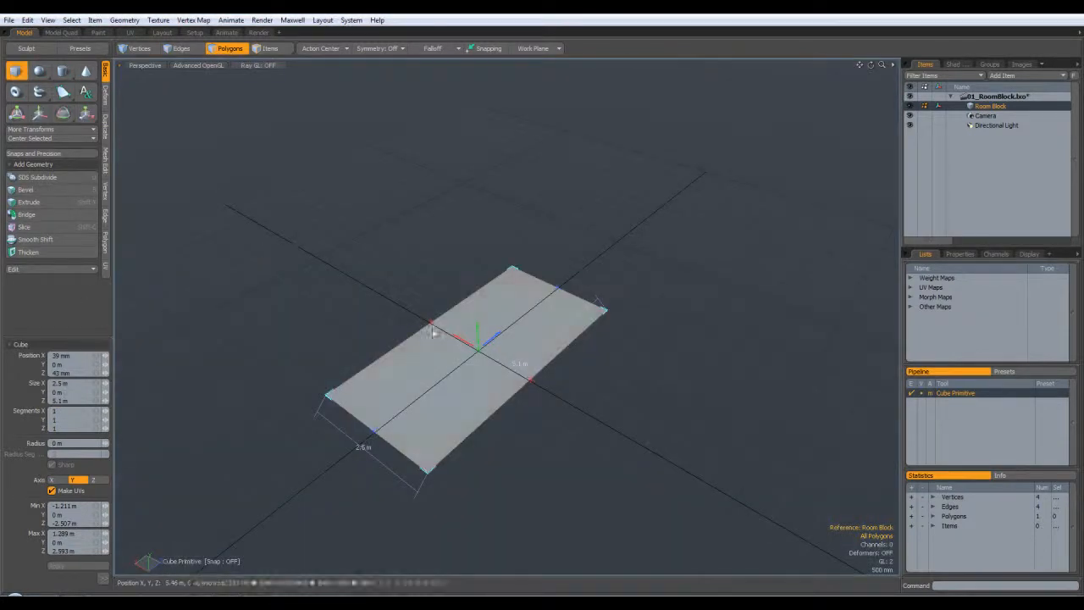
alt+drag(631, 411, 582, 360)
alt+drag(518, 288, 627, 399)
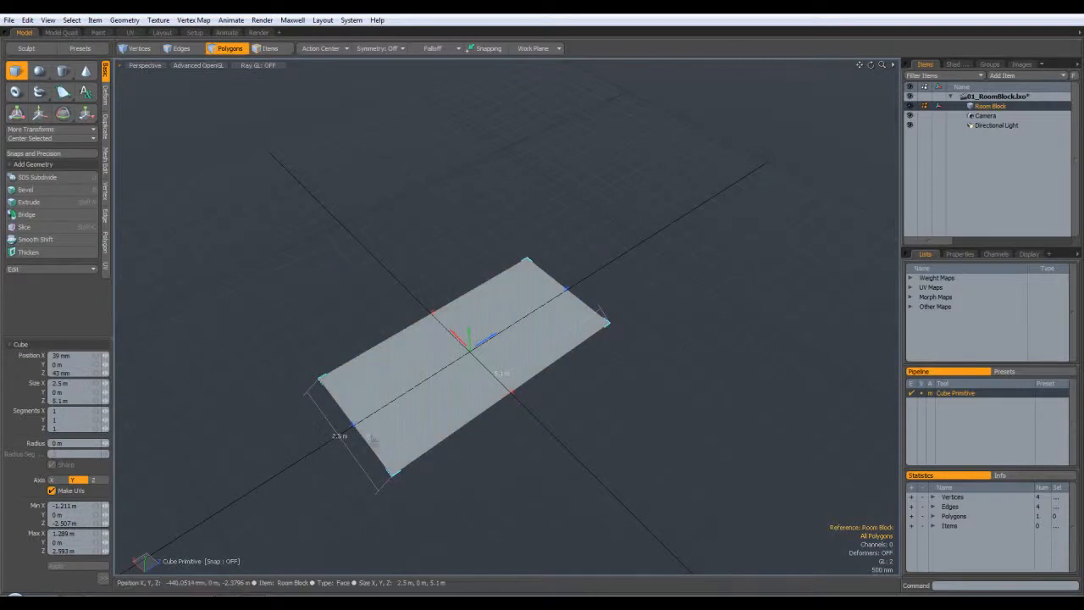
key(ctrl+space)
click(435, 404)
key(ctrl+space)
click(529, 369)
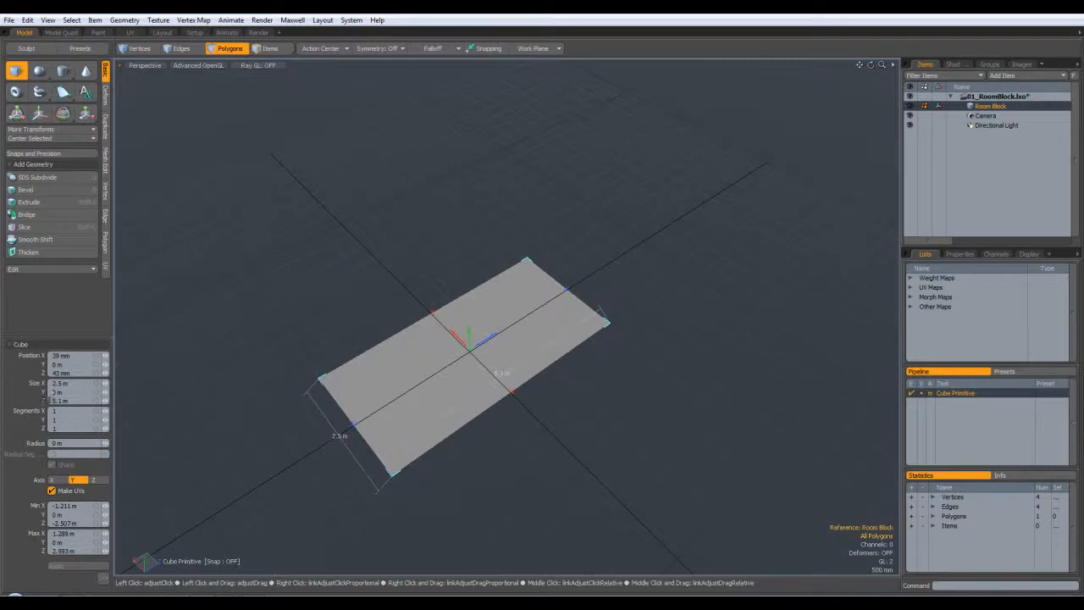
click(72, 392)
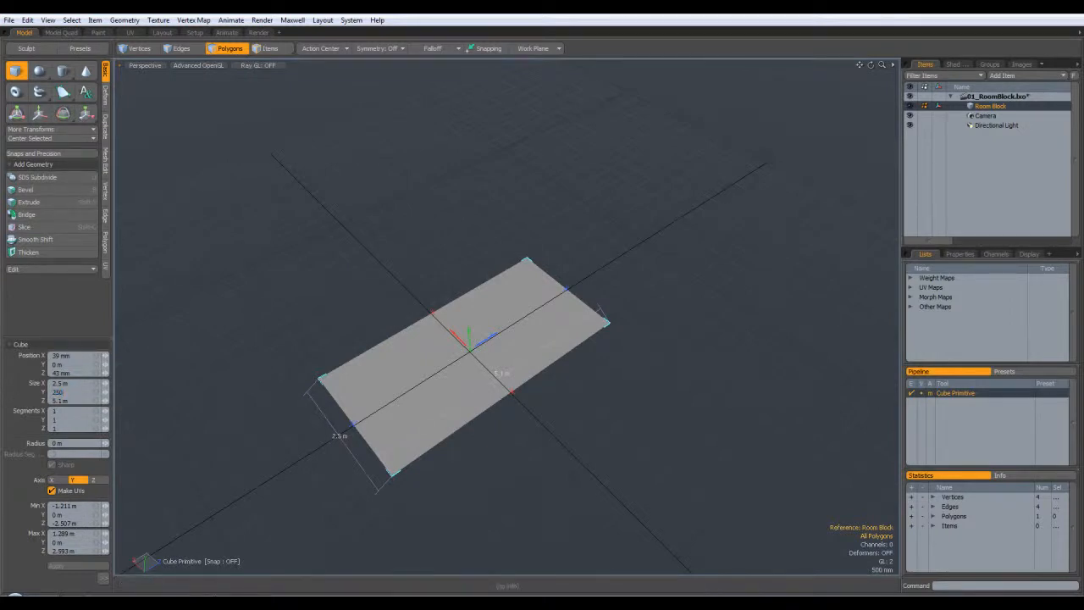
key(Return)
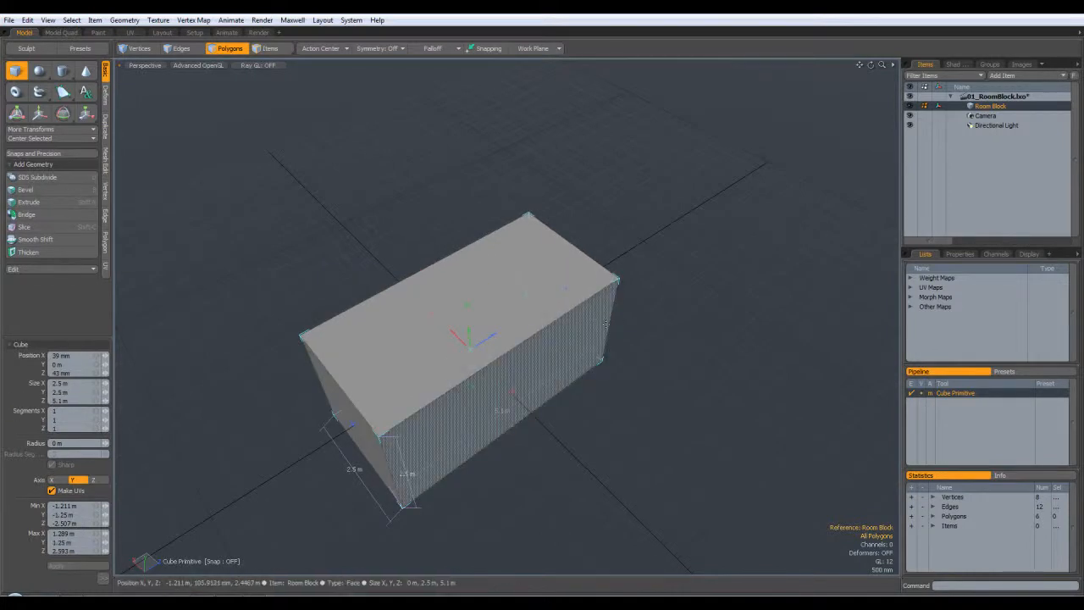
key(space)
- Examine the room block from the perspective and orthographic views, ending in the right view
alt+drag(679, 413, 689, 347)
key(KP_1)
key(KP_3)
key(KP_1)
key(KP_7)
key(KP_3)
key(KP_7)
key(KP_1)
key(KP_3)
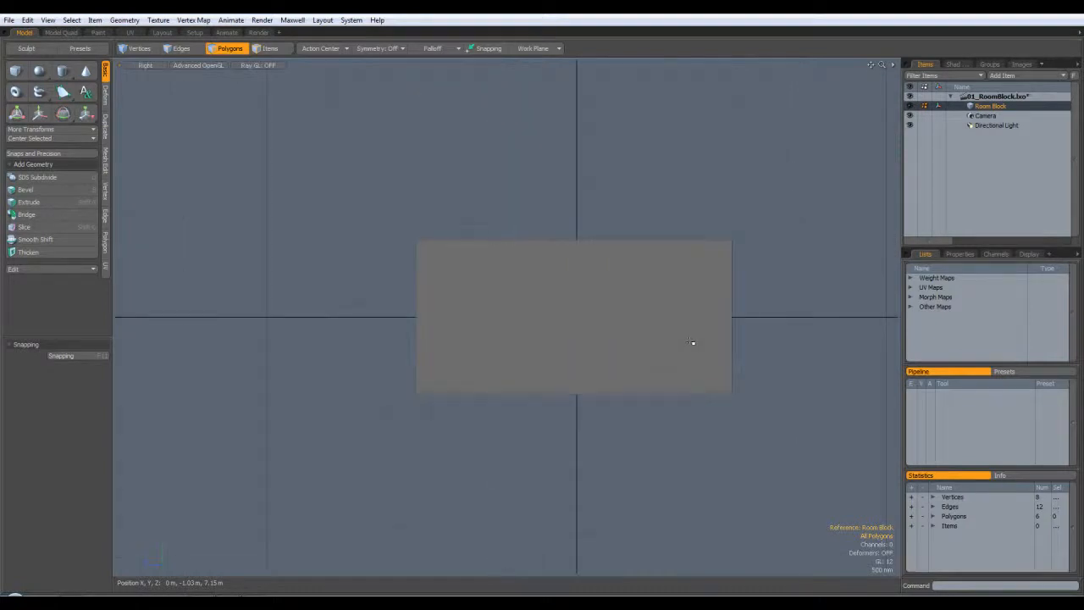
key(KP_1)
key(KP_3)
- Select the block's polygons in the right view and examine its edges and corners at different magnifications
click(572, 285)
scroll(592, 240, up, 3)
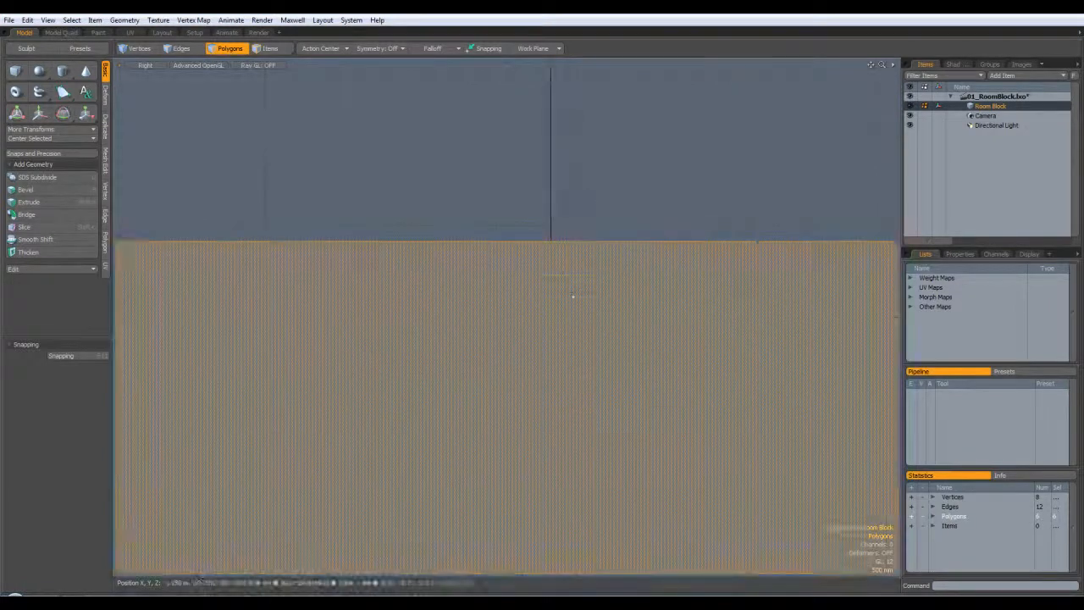
scroll(570, 293, down, 3)
scroll(510, 317, up, 1)
middle_drag(376, 428, 469, 322)
scroll(469, 322, up, 3)
scroll(469, 323, up, 2)
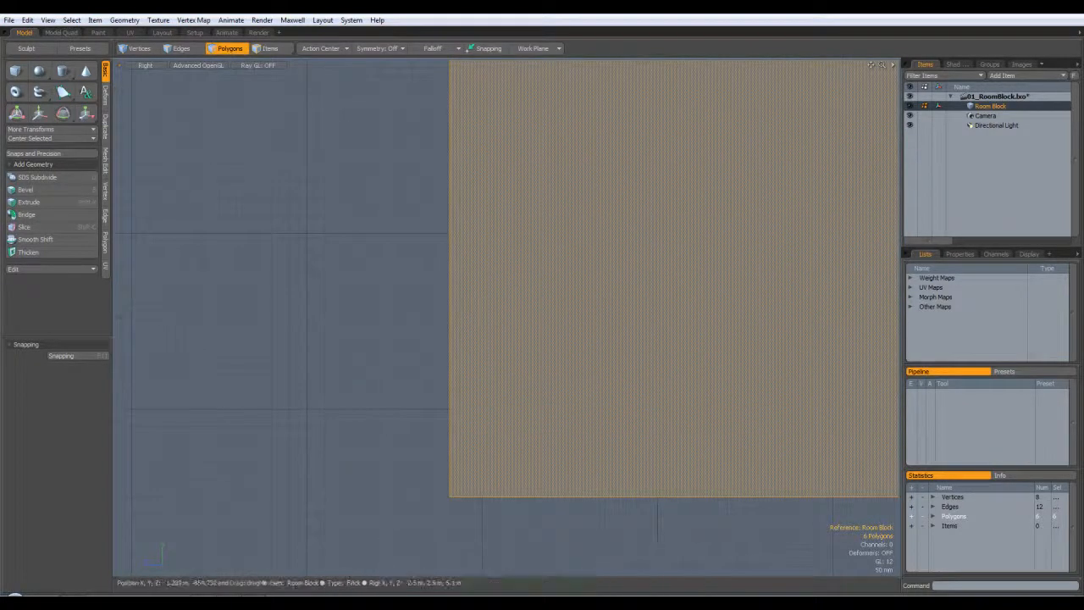
alt+drag(574, 458, 567, 534)
alt+drag(562, 82, 487, 88)
alt+drag(586, 331, 452, 326)
scroll(503, 222, down, 5)
scroll(503, 222, up, 4)
scroll(503, 222, down, 2)
scroll(503, 222, up, 2)
click(291, 211)
double_click(447, 231)
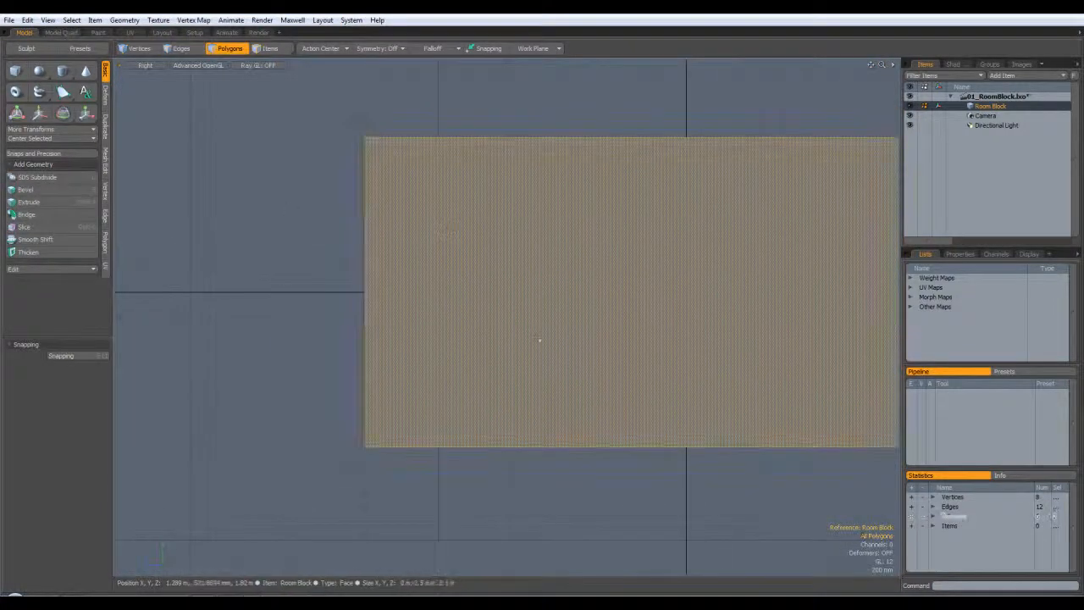
scroll(534, 331, down, 3)
- Return to the perspective view and clear the block's polygon selection
key(ctrl+space)
click(577, 296)
alt+drag(566, 331, 605, 375)
click(605, 375)
double_click(540, 312)
click(707, 397)
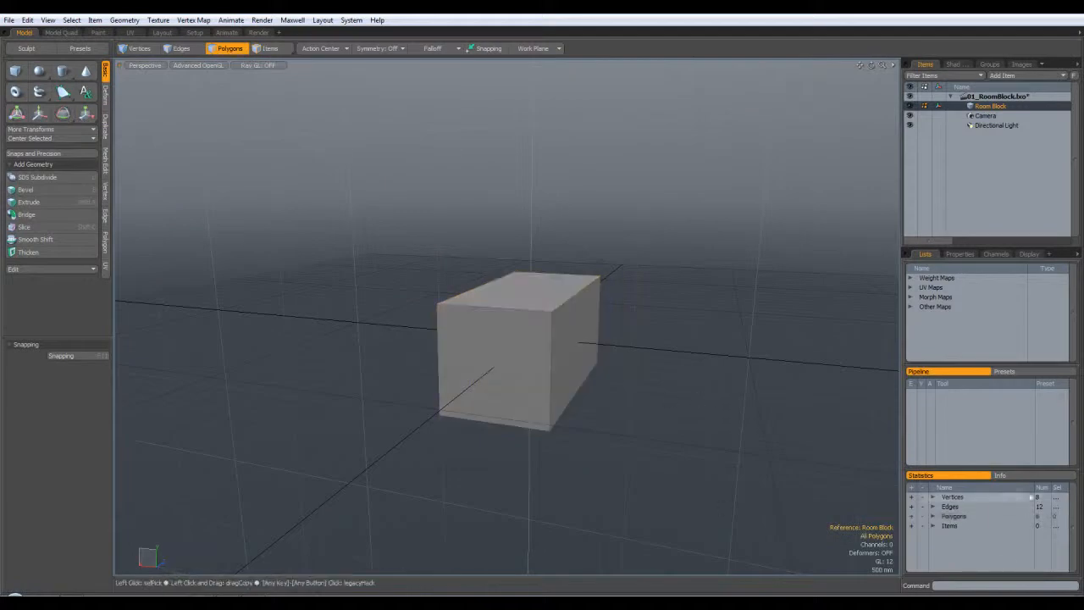
- Review the polygon categories in the statistics and use the polygon count entry to select all the block's polygons
click(933, 516)
scroll(1074, 512, down, 2)
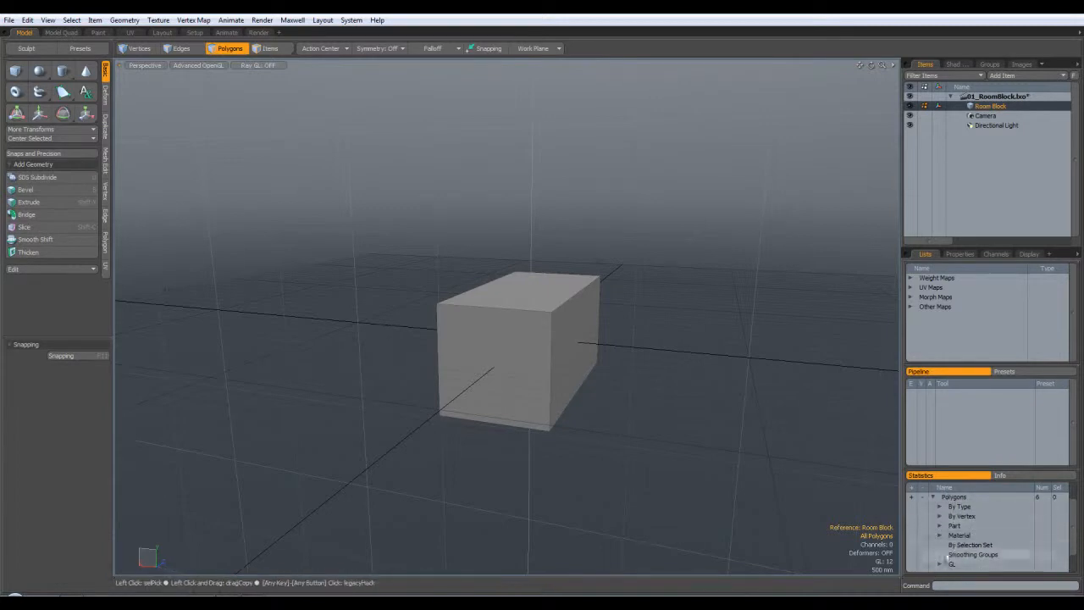
click(935, 500)
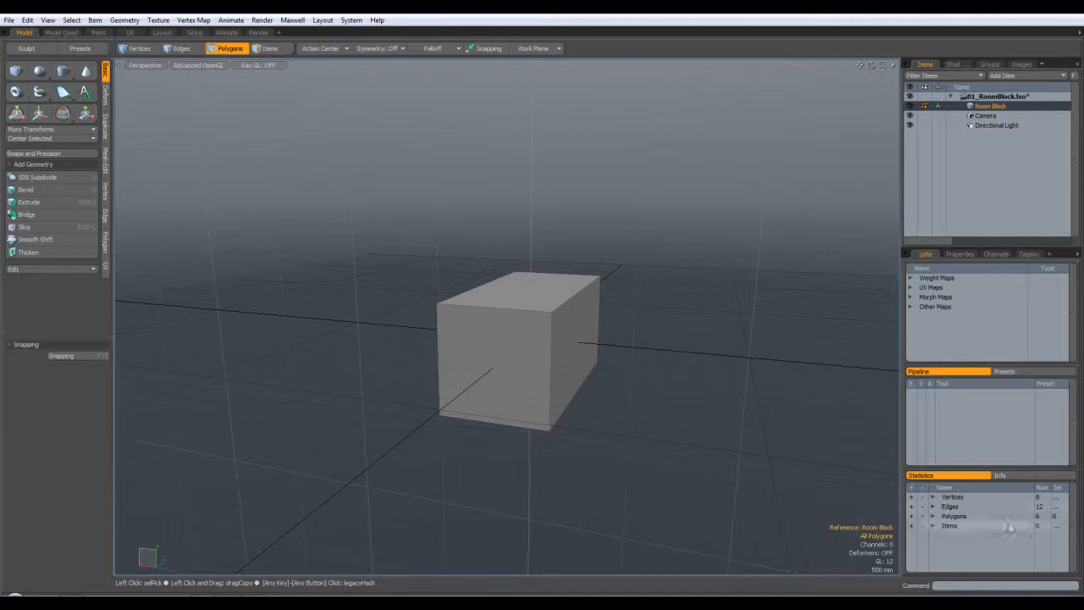
click(911, 517)
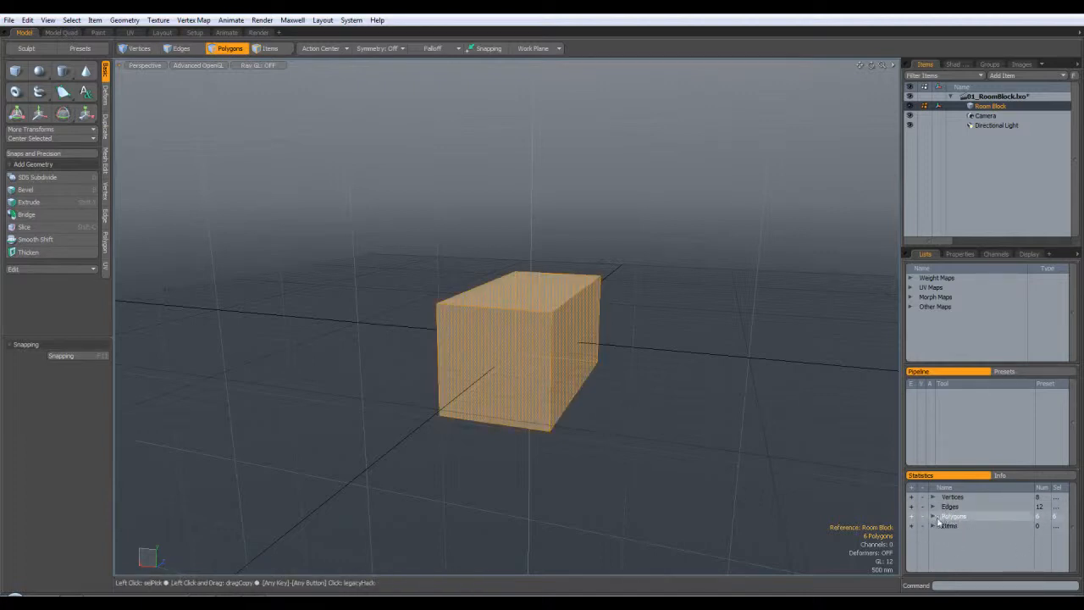
- Clear and reselect all the block's polygons through the statistics and bring up a close front view of them
click(922, 517)
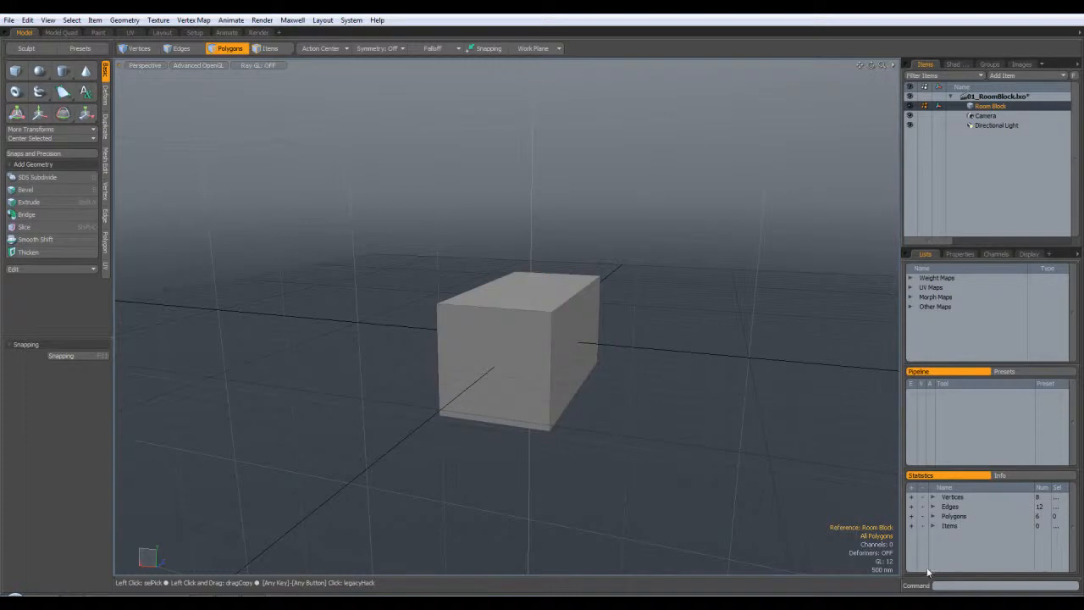
click(911, 517)
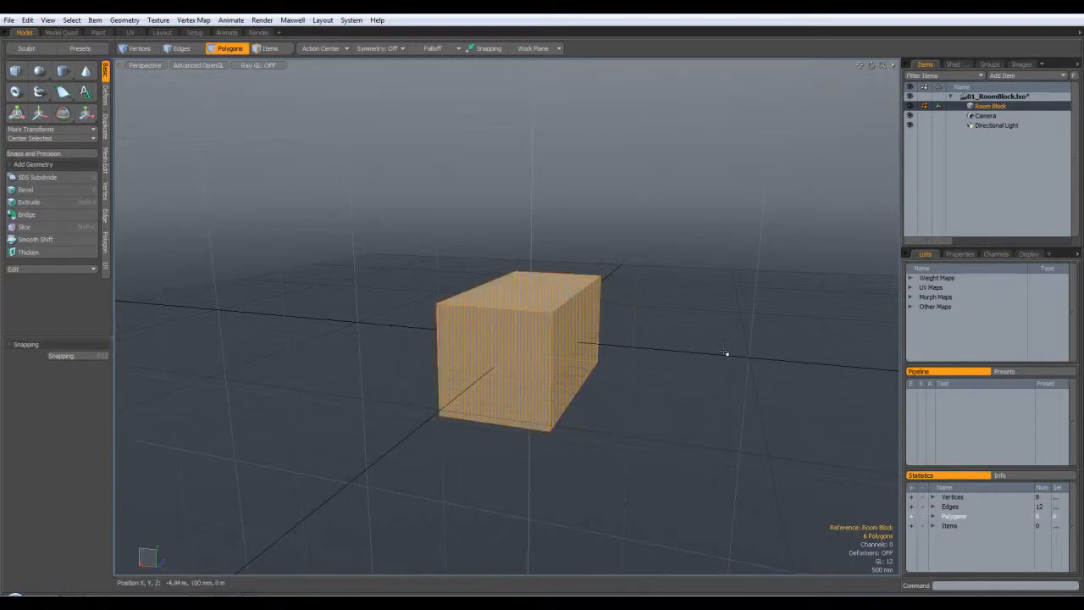
key(KP_2)
alt+shift+drag(554, 319, 595, 329)
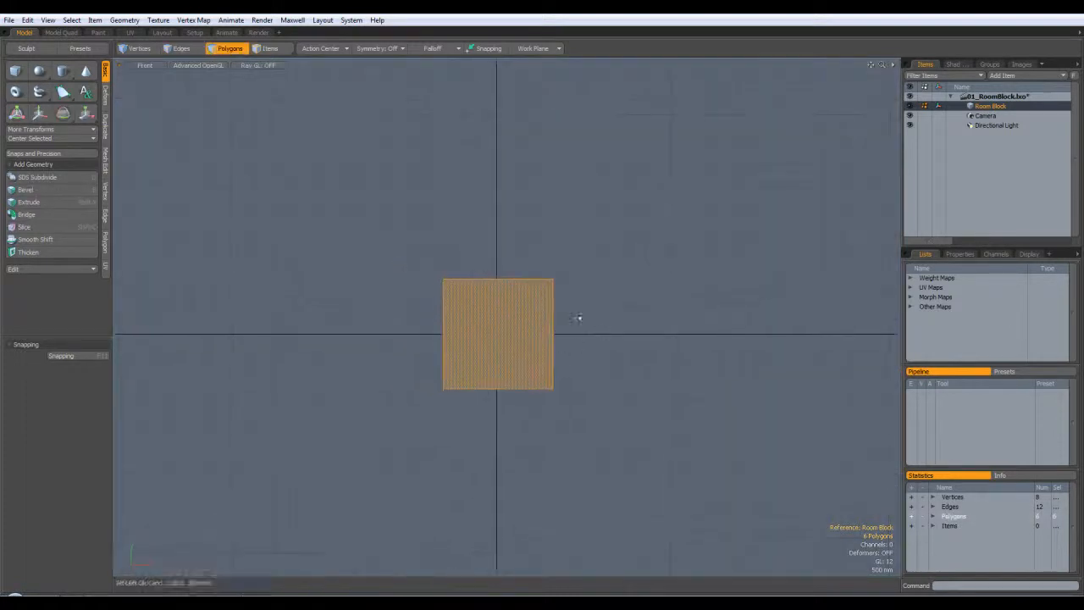
scroll(568, 314, up, 2)
alt+shift+drag(355, 373, 422, 315)
scroll(423, 315, up, 2)
alt+shift+drag(387, 375, 494, 282)
scroll(463, 295, up, 1)
scroll(494, 280, up, 1)
scroll(495, 281, down, 2)
- Turn on grid snapping and raise the selected room block about 1.3 m along Y with the Move tool
key(w)
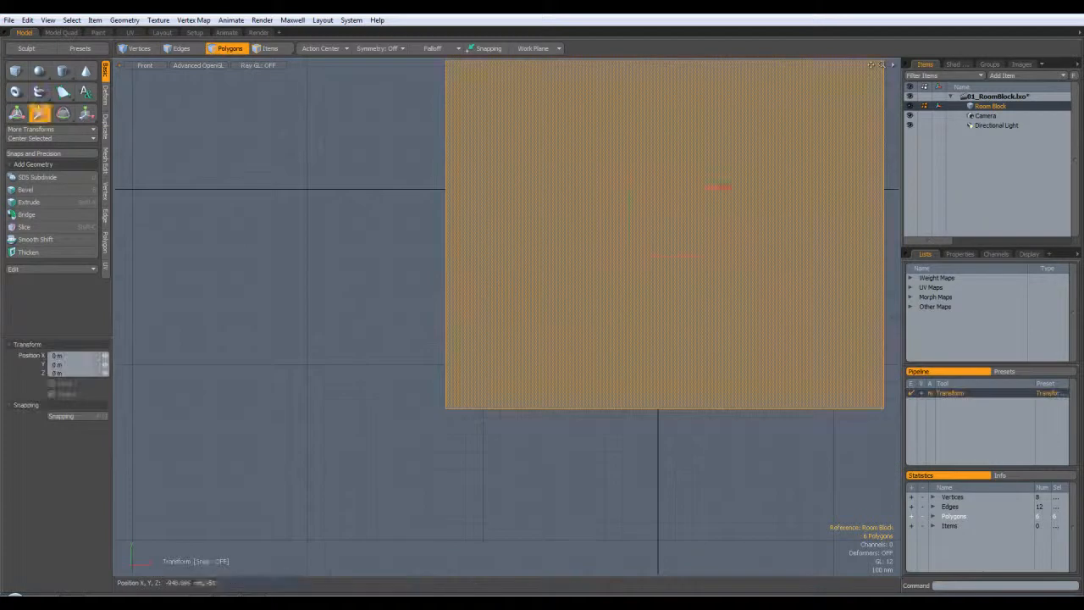
key(a)
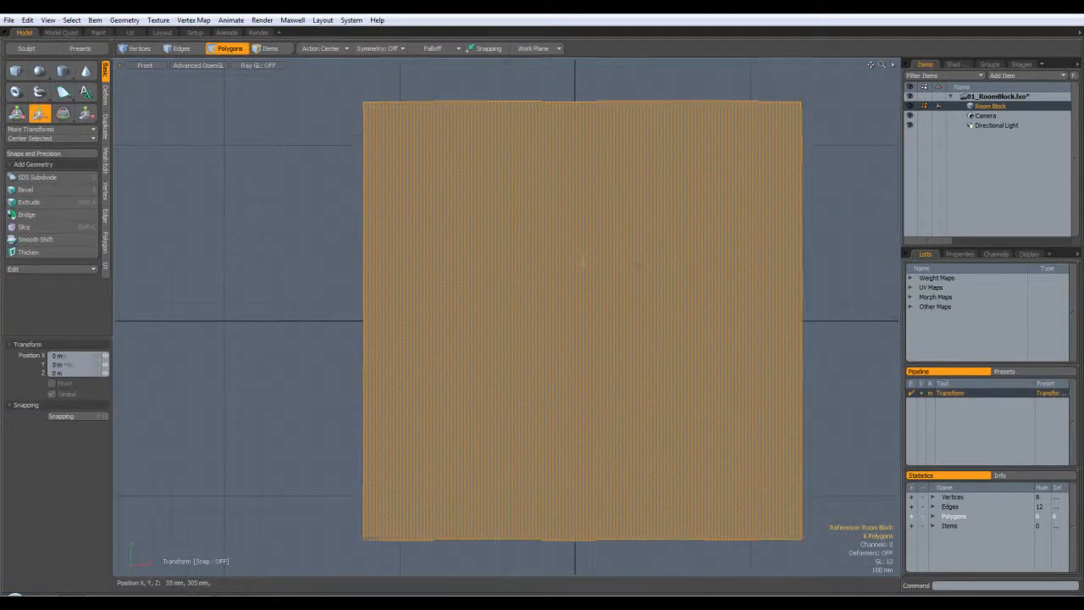
drag(585, 268, 585, 164)
key(ctrl+z)
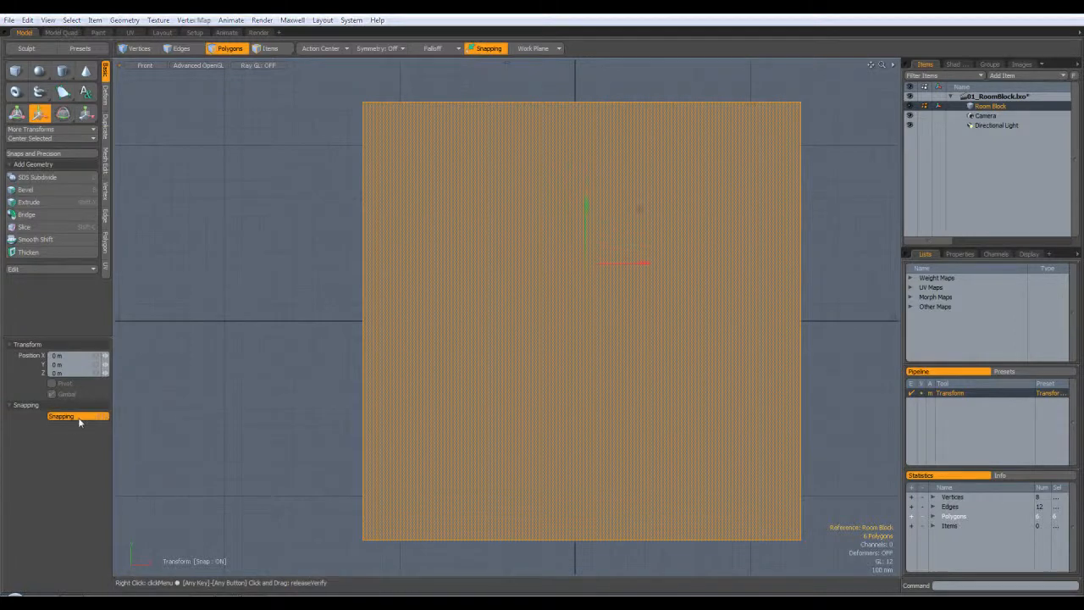
click(79, 418)
click(90, 370)
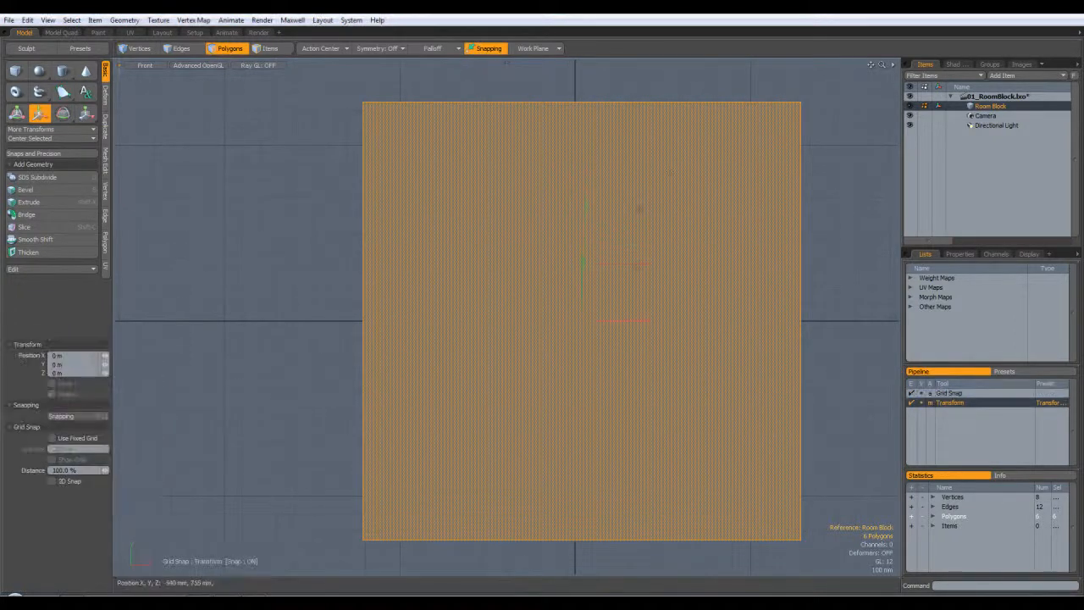
drag(587, 271, 590, 152)
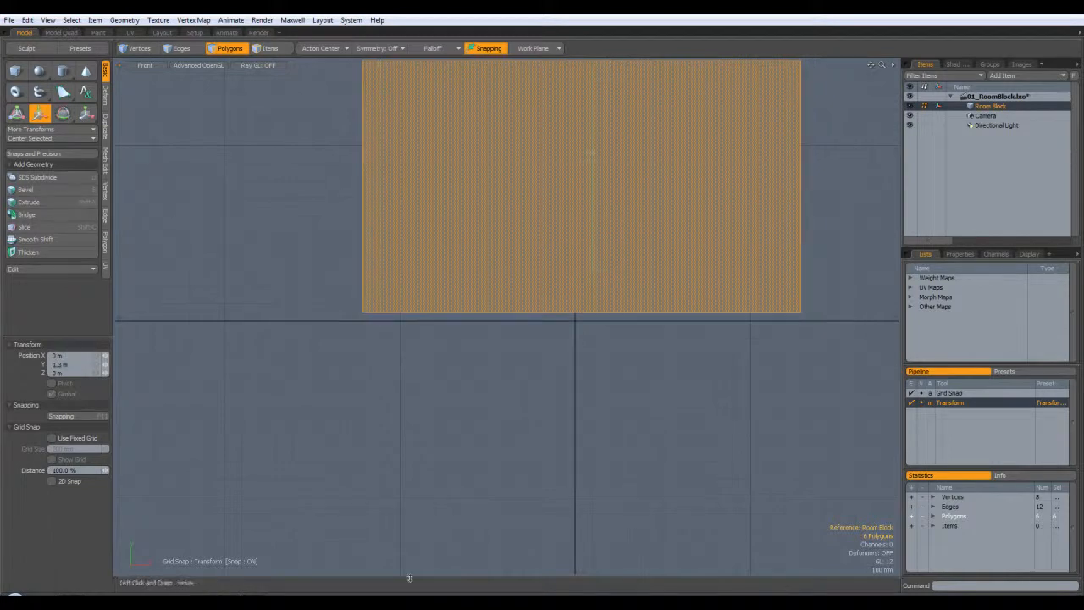
- Lower the block 30 mm along Y so its base snaps onto the horizontal ground axis
alt+drag(590, 152, 698, 203)
scroll(445, 397, up, 3)
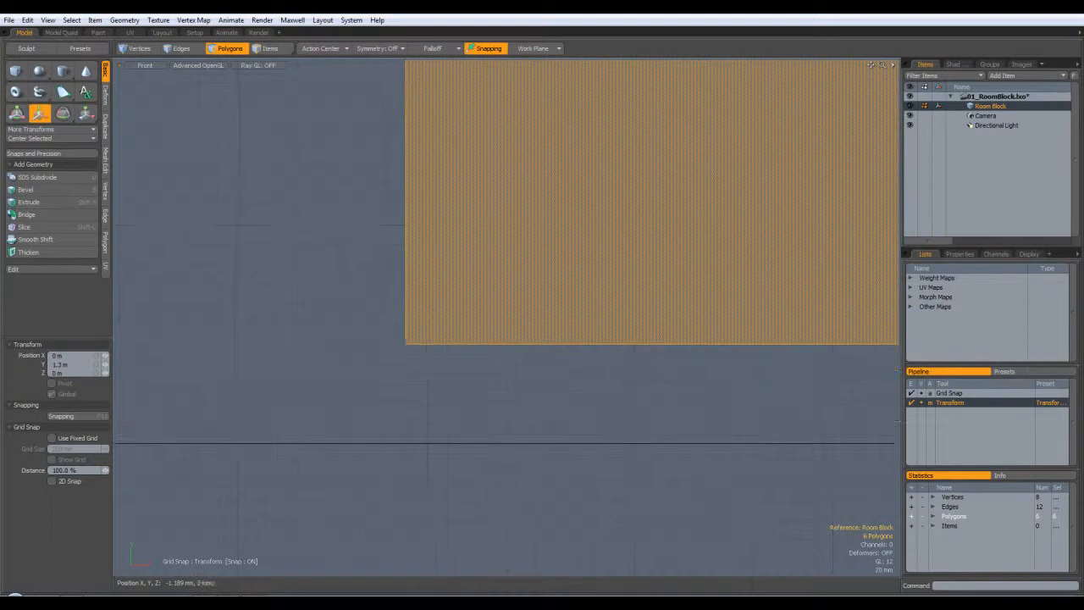
drag(450, 347, 447, 443)
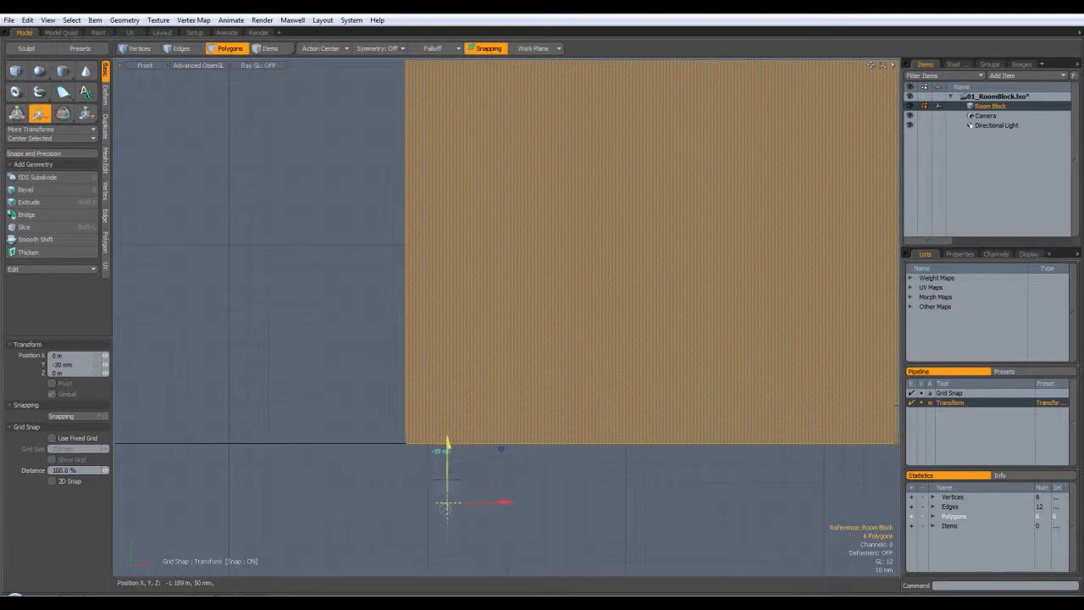
- Drop the Move tool, clear the polygon selection and return to the perspective view of the block
key(space)
click(319, 384)
key(ctrl+space)
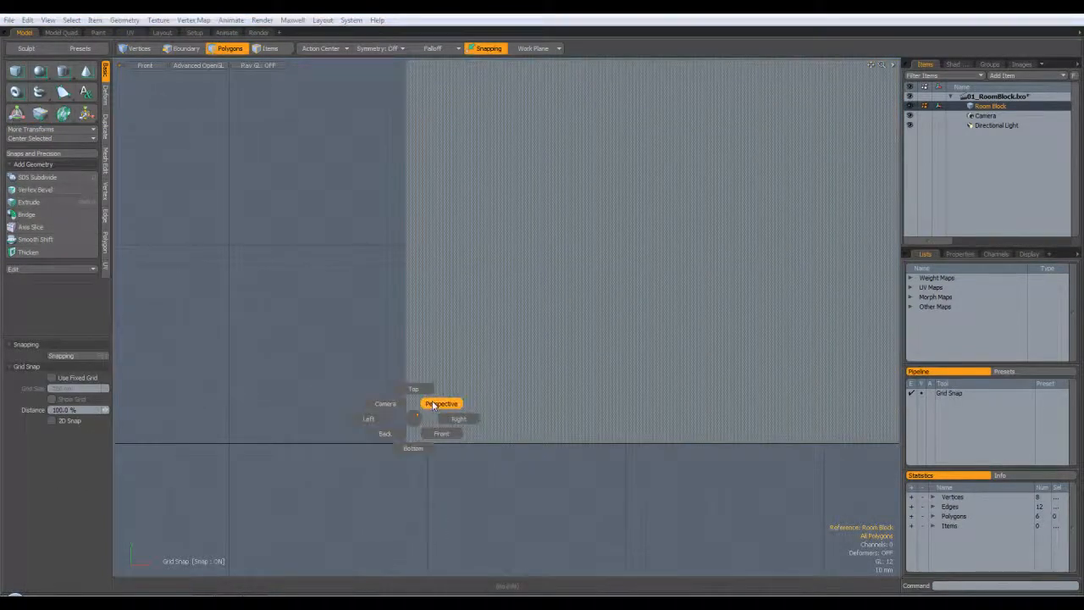
click(440, 402)
scroll(555, 409, down, 10)
alt+drag(552, 409, 588, 341)
scroll(554, 409, up, 8)
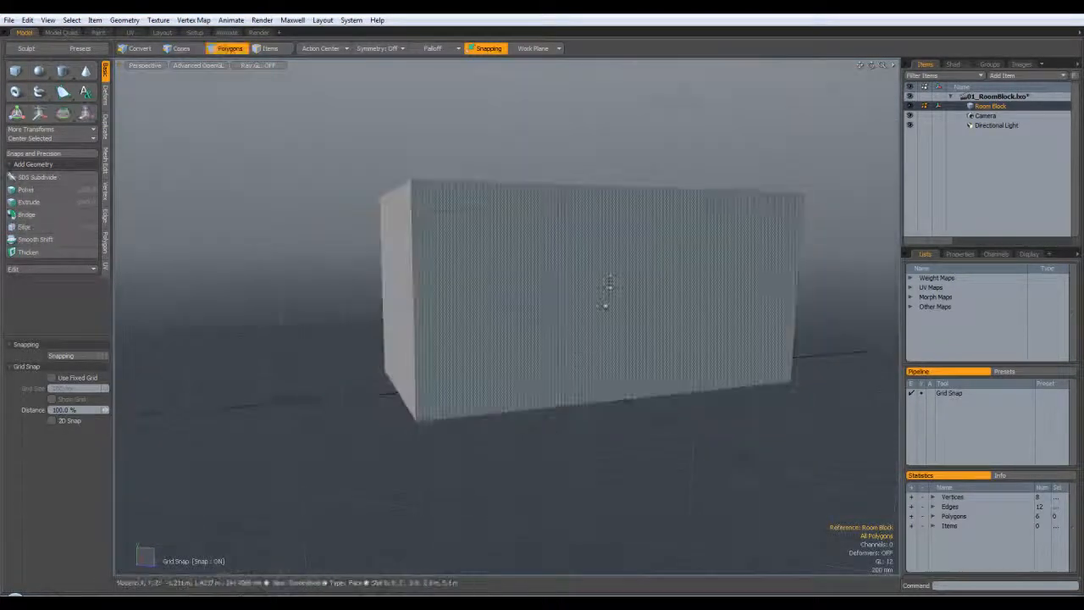
alt+drag(601, 290, 522, 387)
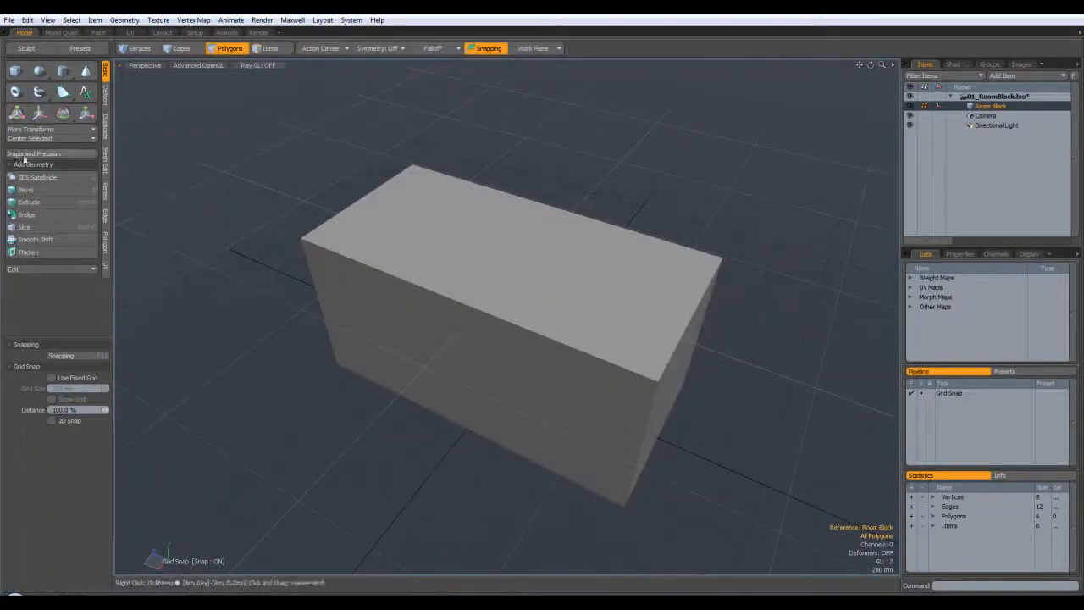
- Review the axis choices of the Center Selected command and examine the room block from several angles
click(13, 139)
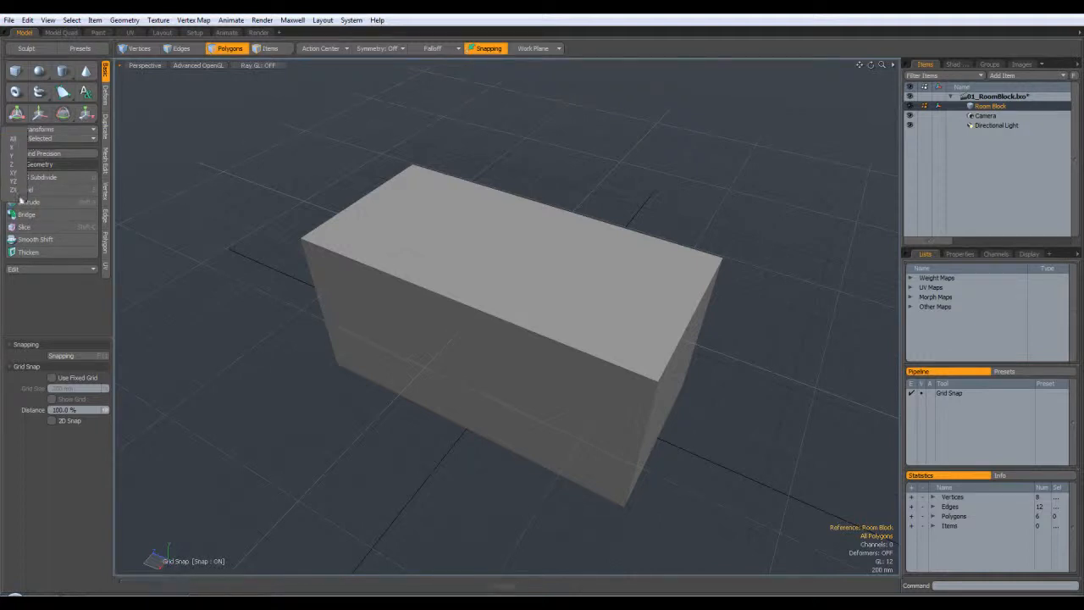
click(14, 191)
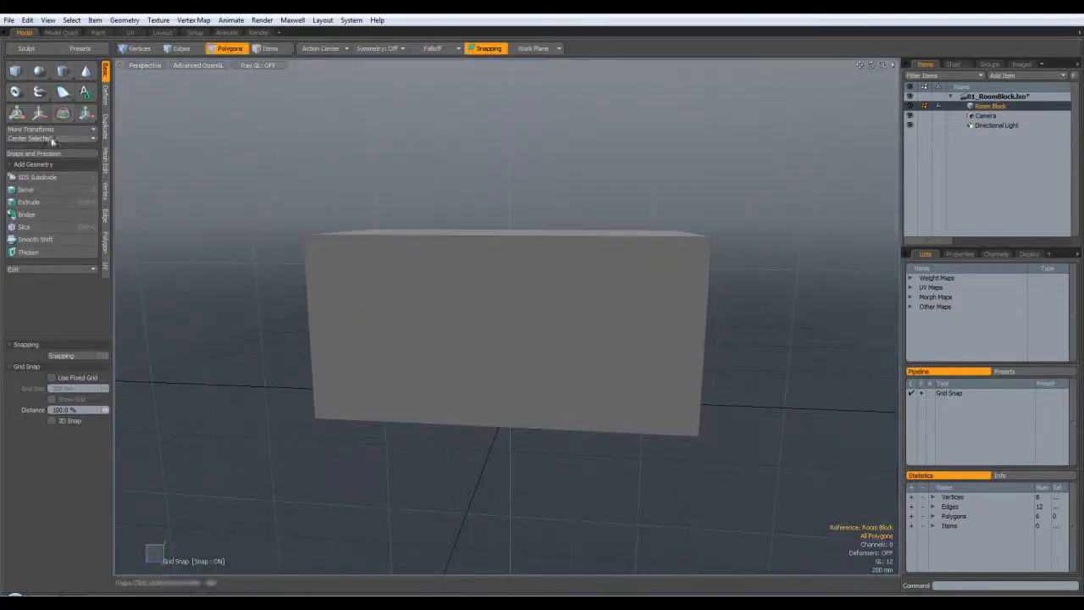
click(42, 139)
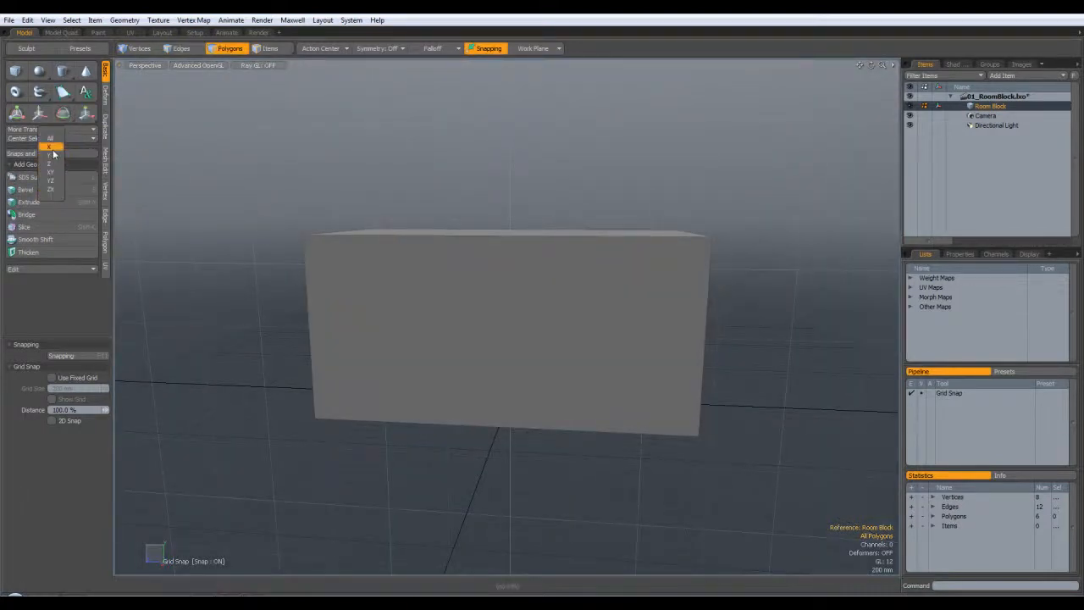
alt+drag(248, 222, 370, 188)
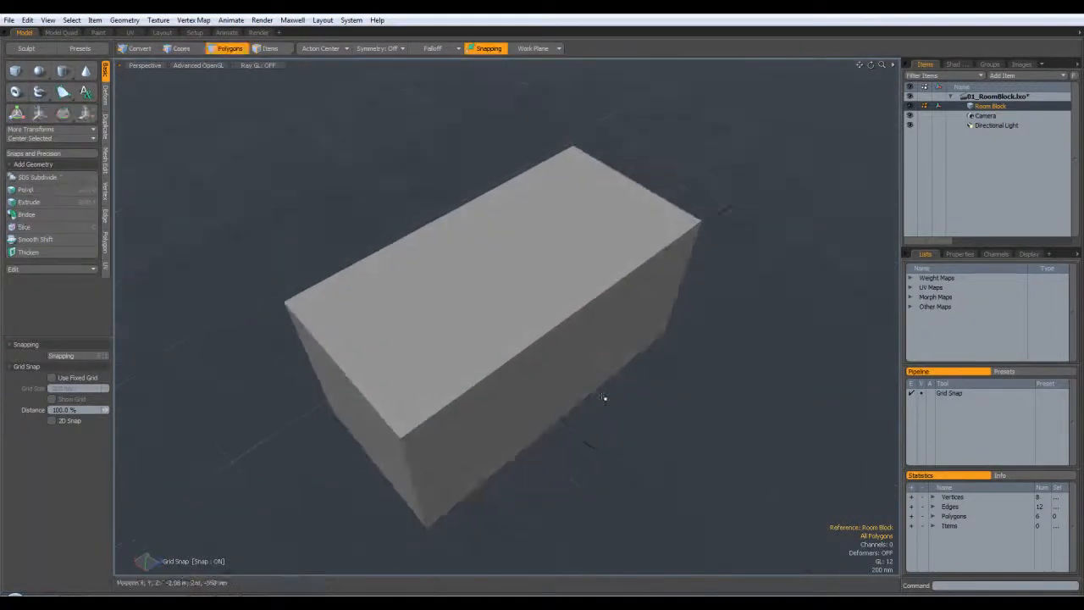
alt+drag(602, 392, 654, 416)
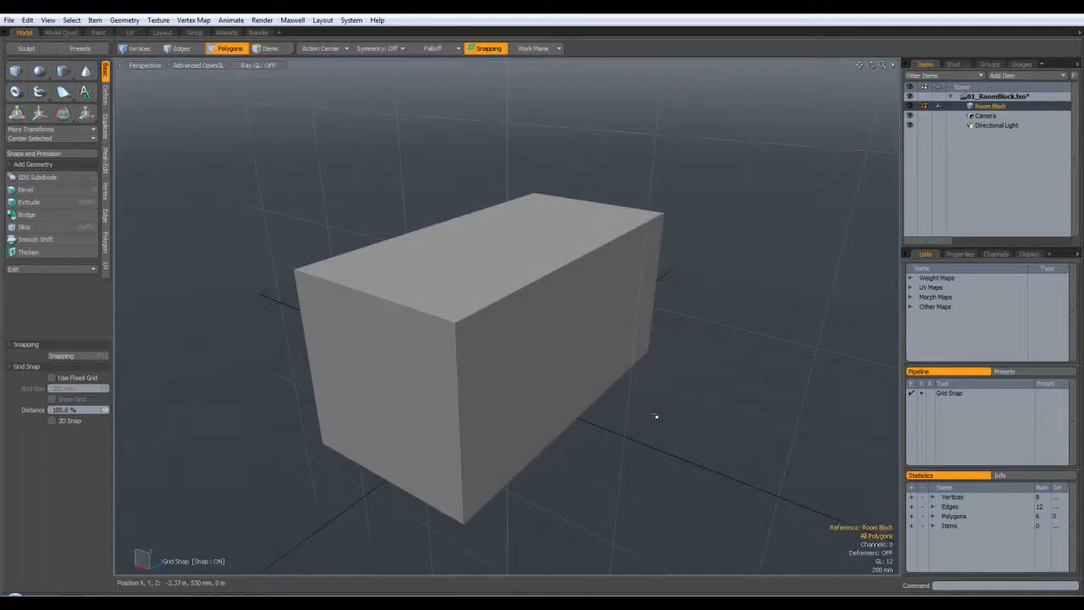
alt+drag(579, 378, 528, 308)
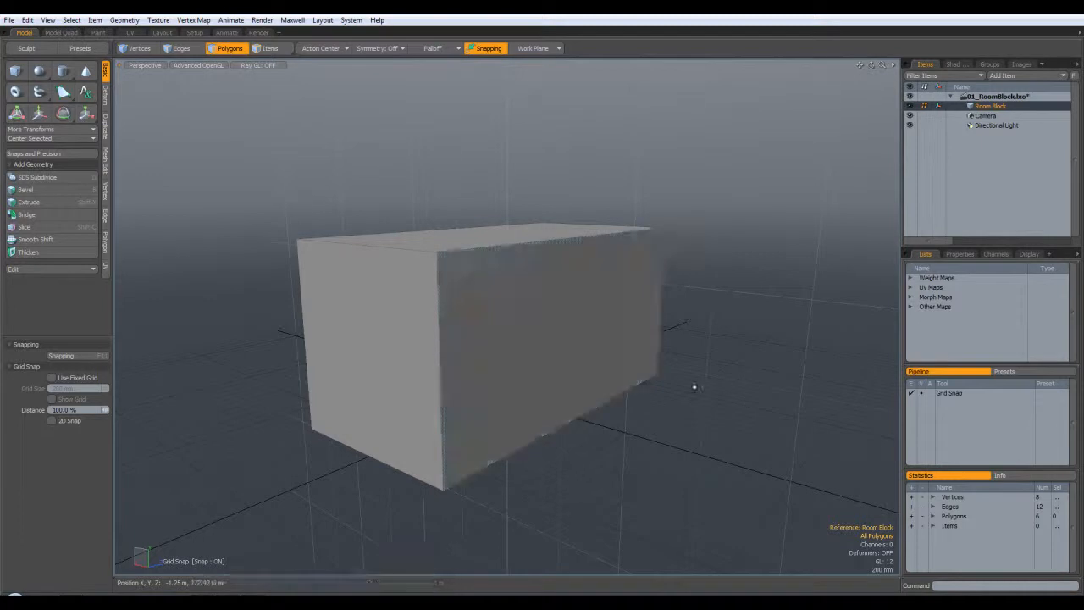
alt+drag(344, 143, 604, 480)
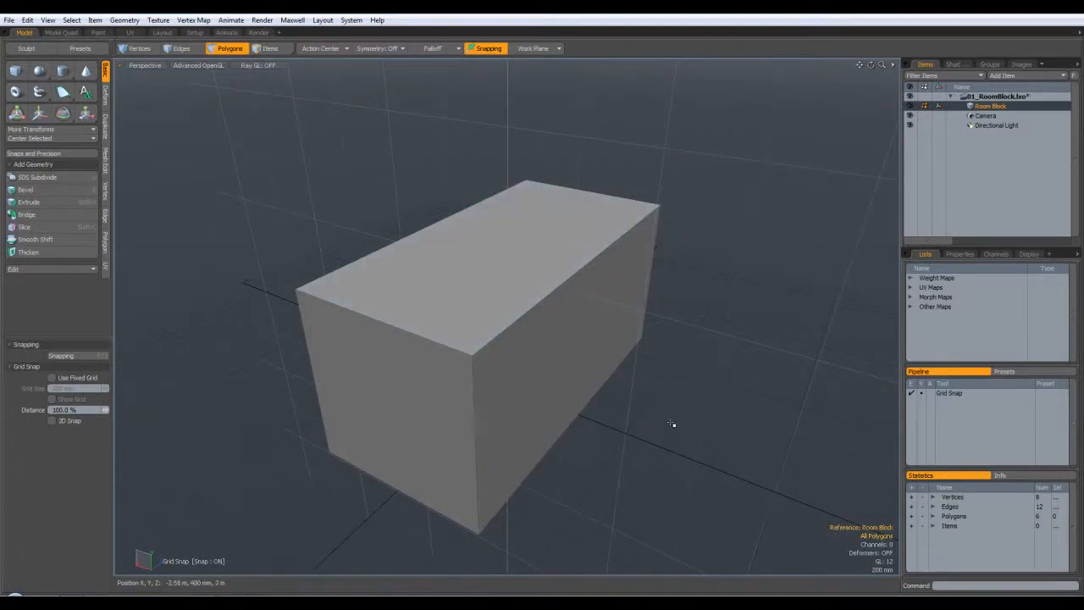
- Try selecting the block's polygons by connected geometry, through the statistics and with a lasso, clearing the selection after each
double_click(465, 279)
click(760, 468)
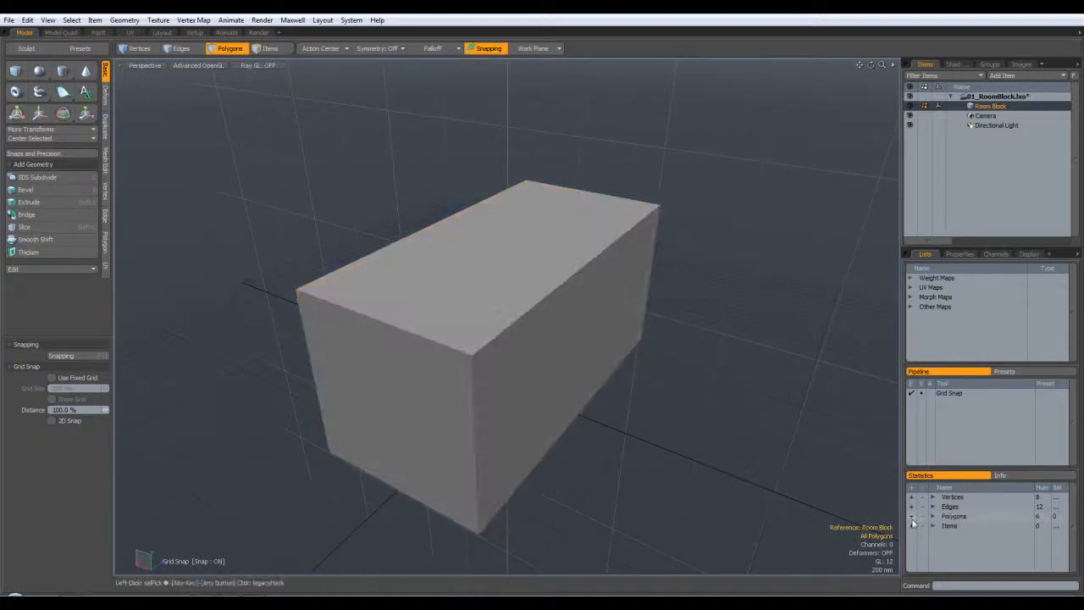
click(912, 516)
click(736, 441)
double_click(576, 354)
click(265, 196)
mouse_move(173, 89)
right_down()
mouse_move(759, 542)
mouse_move(772, 567)
right_up()
click(745, 508)
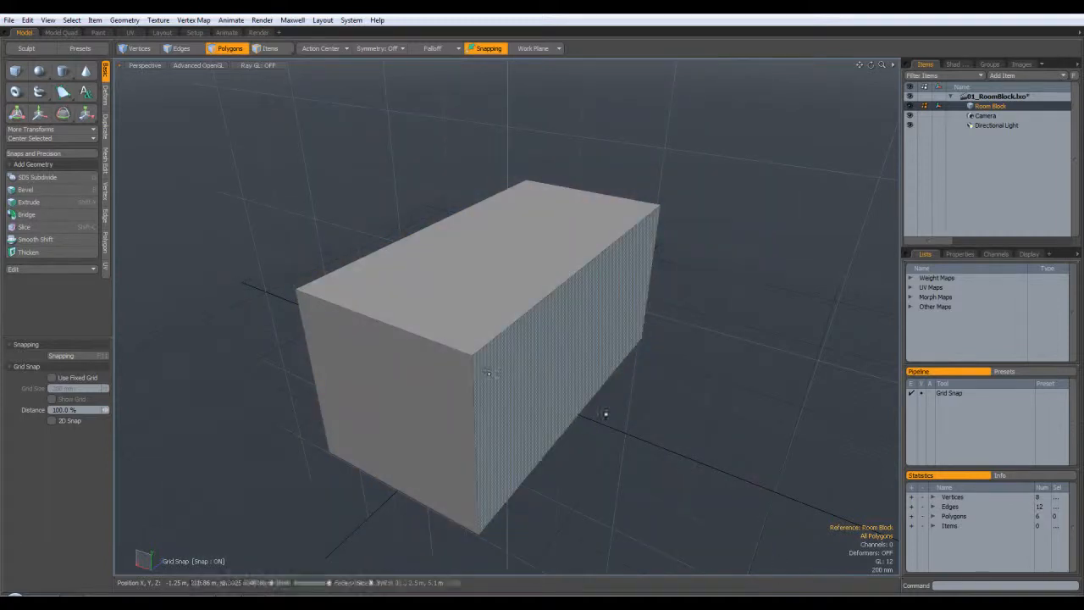
- Flip all six polygons of the room block to face inward and clear the selection
click(911, 516)
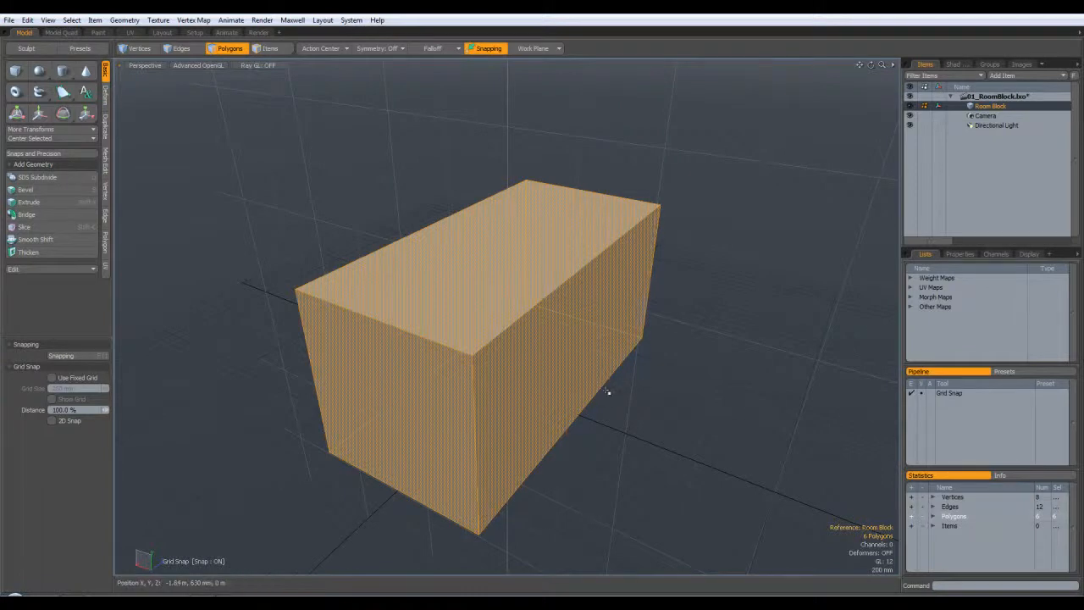
key(f)
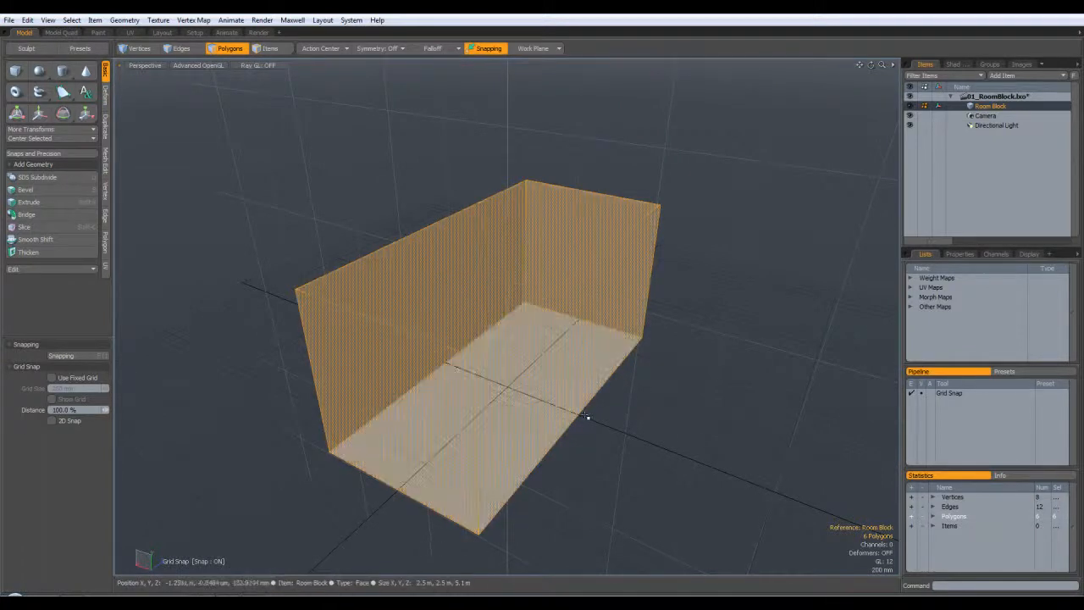
click(684, 441)
alt+drag(665, 502, 830, 454)
alt+drag(498, 415, 670, 515)
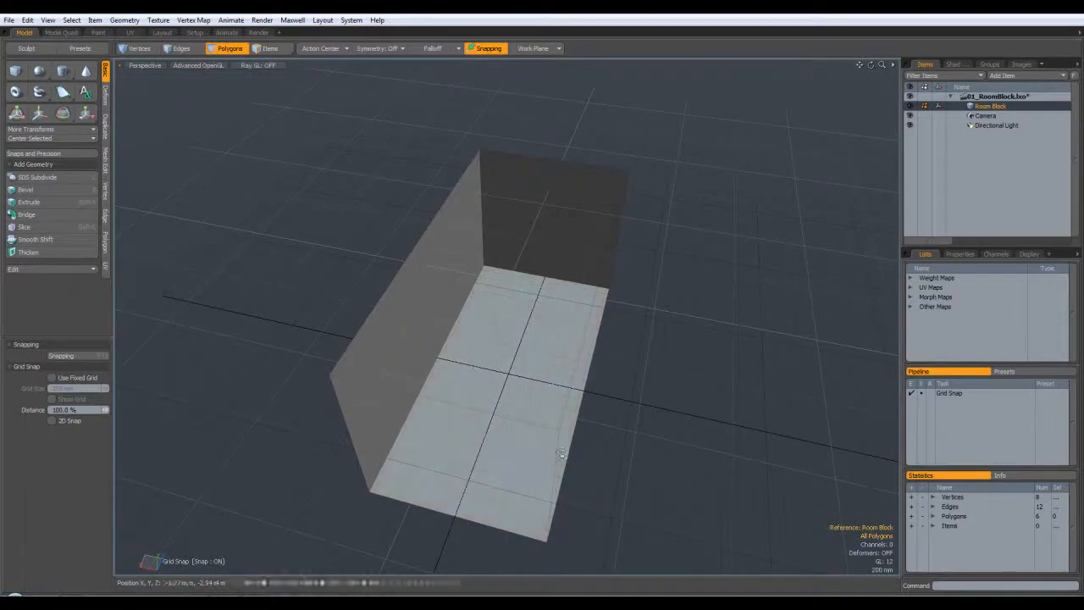
alt+drag(572, 457, 678, 272)
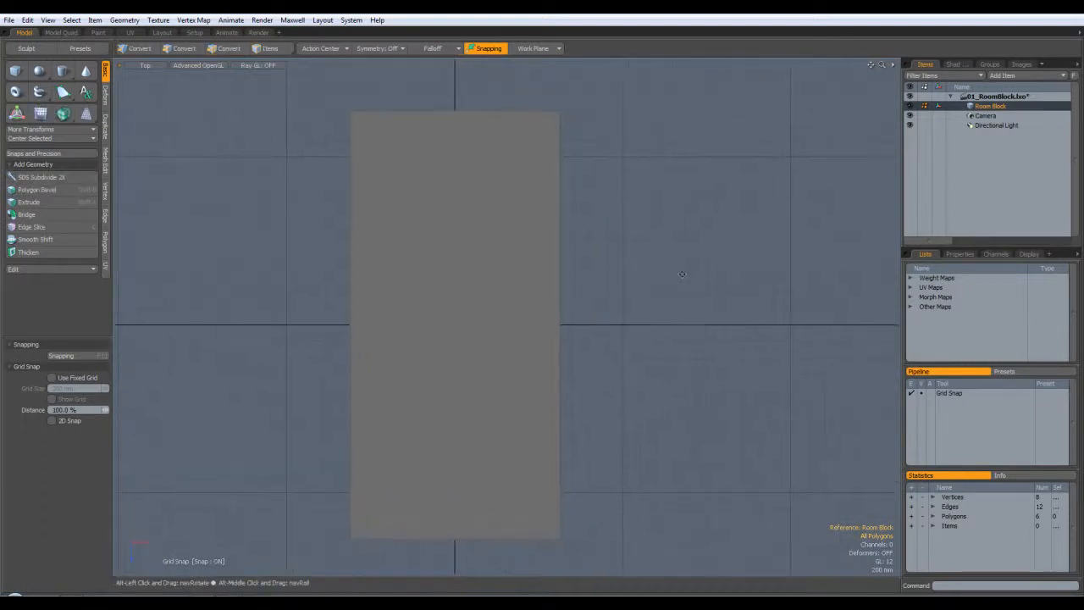
- Draw a flat Cube primitive about 2.4 m × 800 mm beside the room block in the top view
key(3)
click(444, 127)
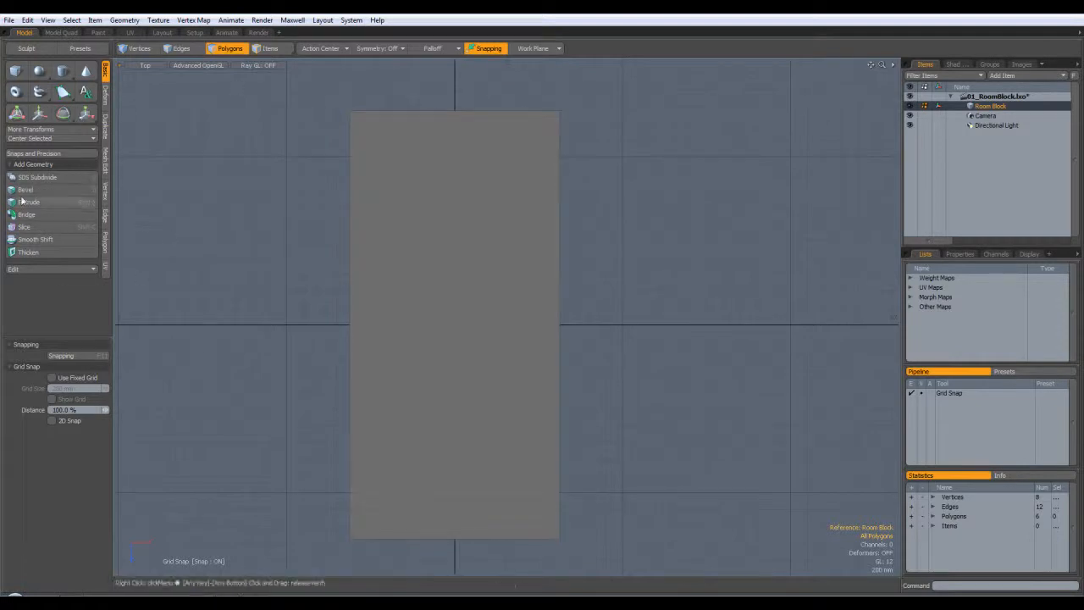
click(15, 71)
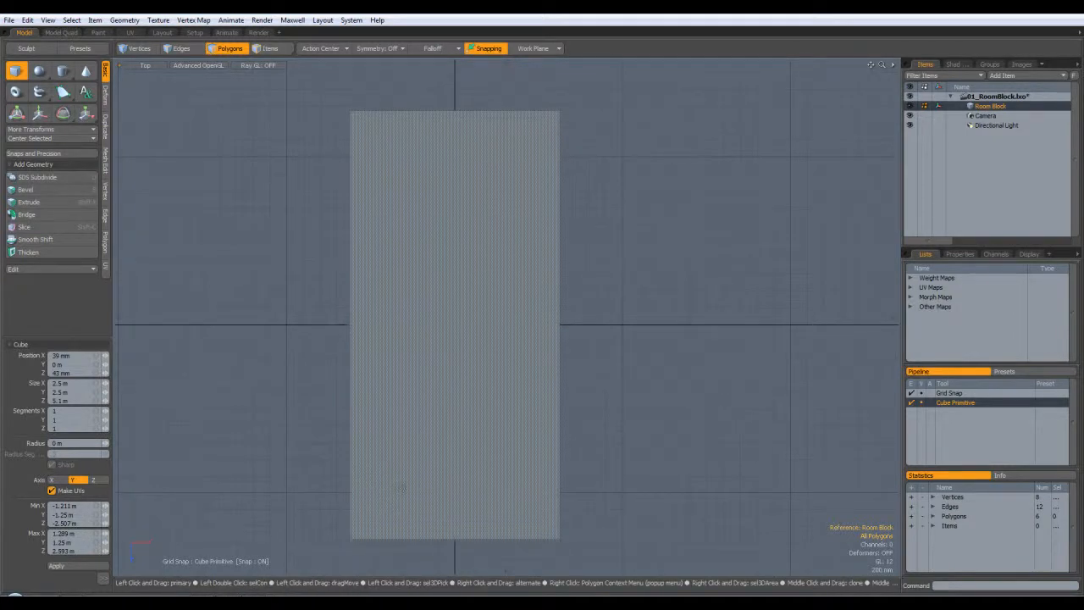
drag(588, 477, 791, 542)
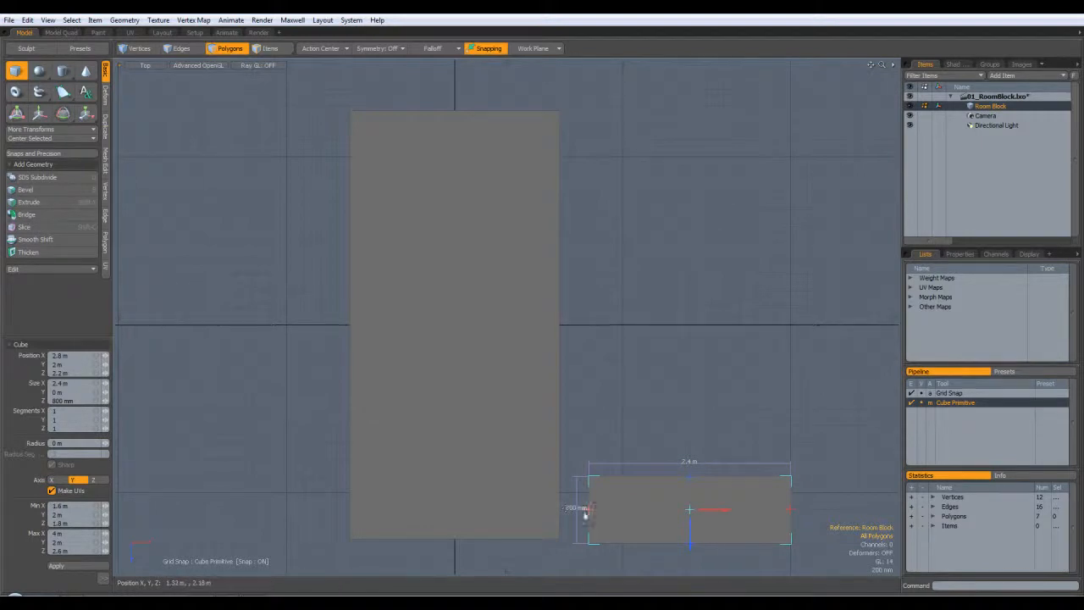
key(space)
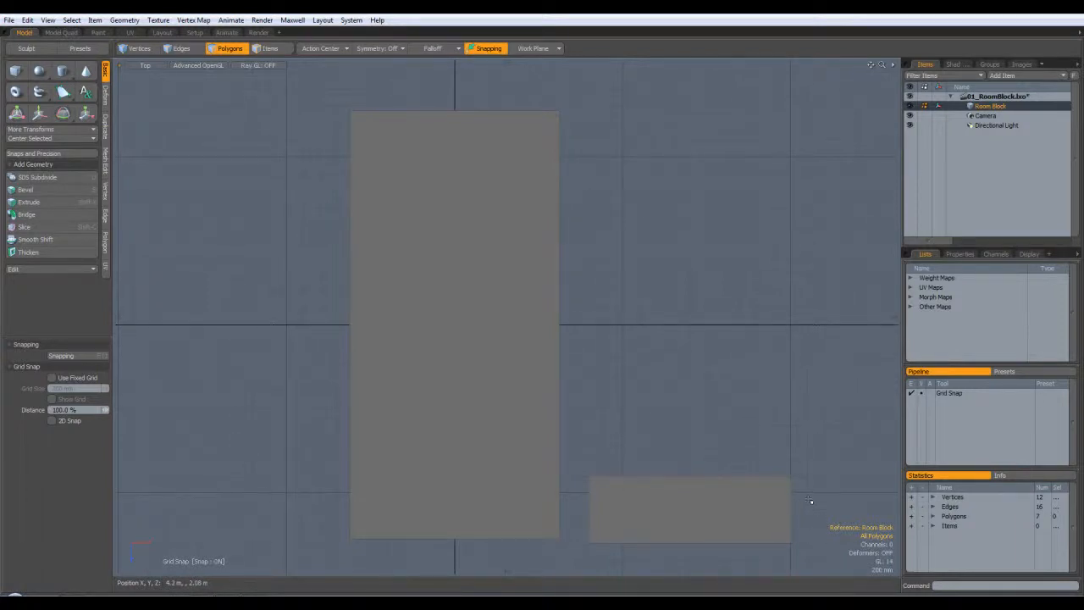
- Examine the flat rectangle's edges against the grid at different magnifications in the top view
alt+shift+drag(814, 495, 709, 367)
scroll(711, 369, up, 6)
alt+shift+drag(709, 518, 723, 467)
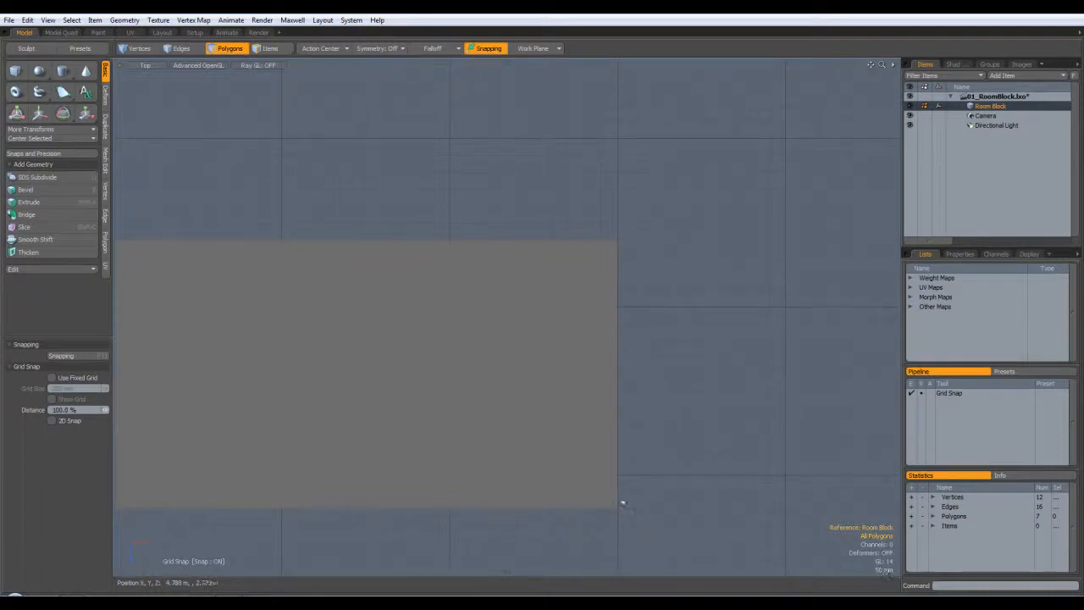
scroll(641, 365, up, 4)
scroll(641, 365, up, 2)
scroll(532, 355, down, 10)
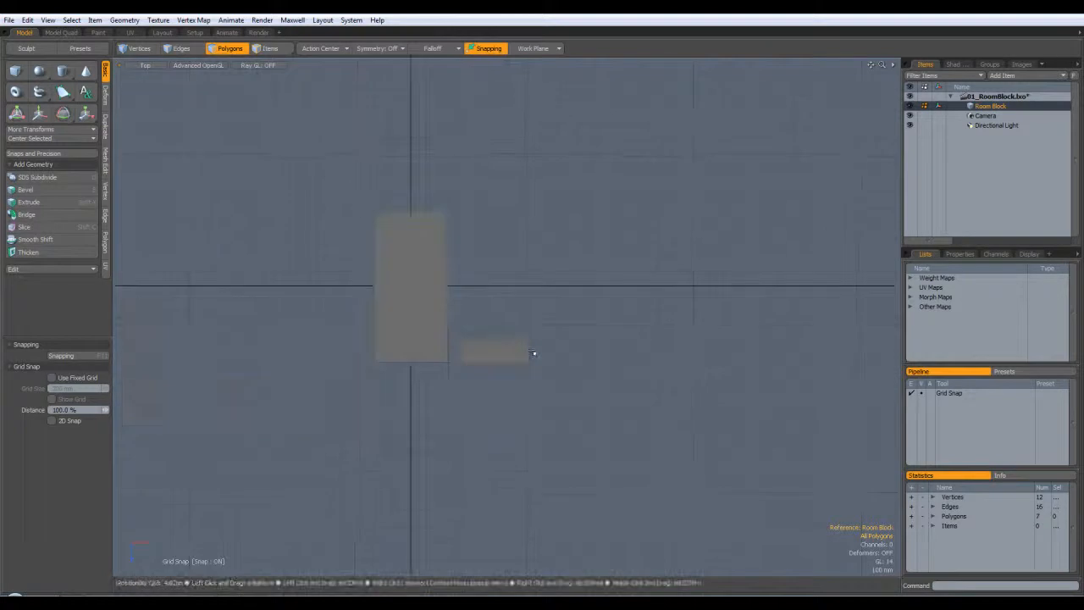
scroll(533, 353, down, 6)
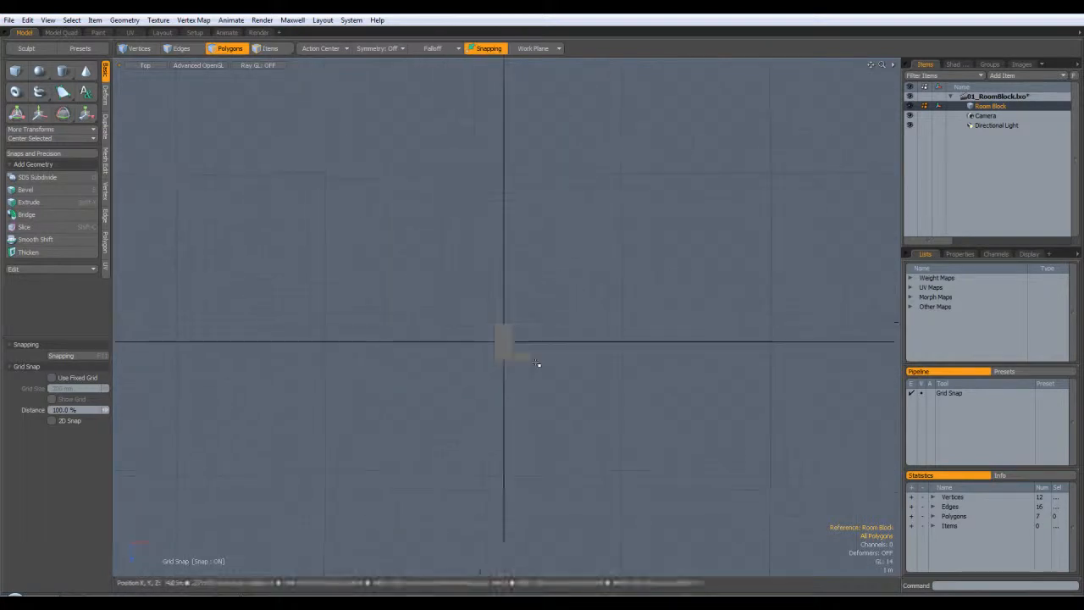
scroll(534, 374, up, 8)
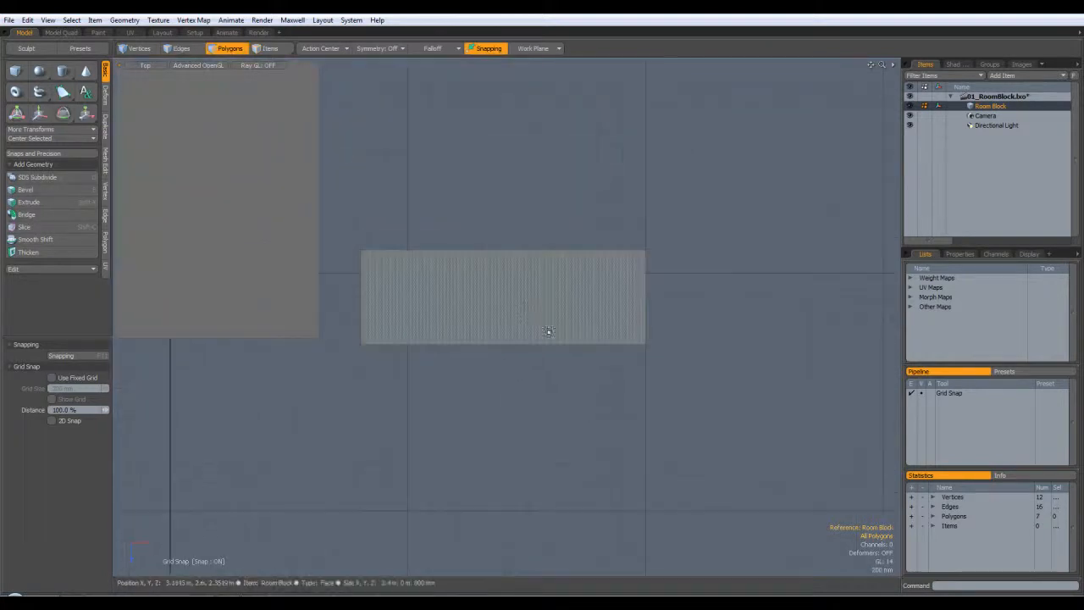
alt+drag(453, 335, 522, 331)
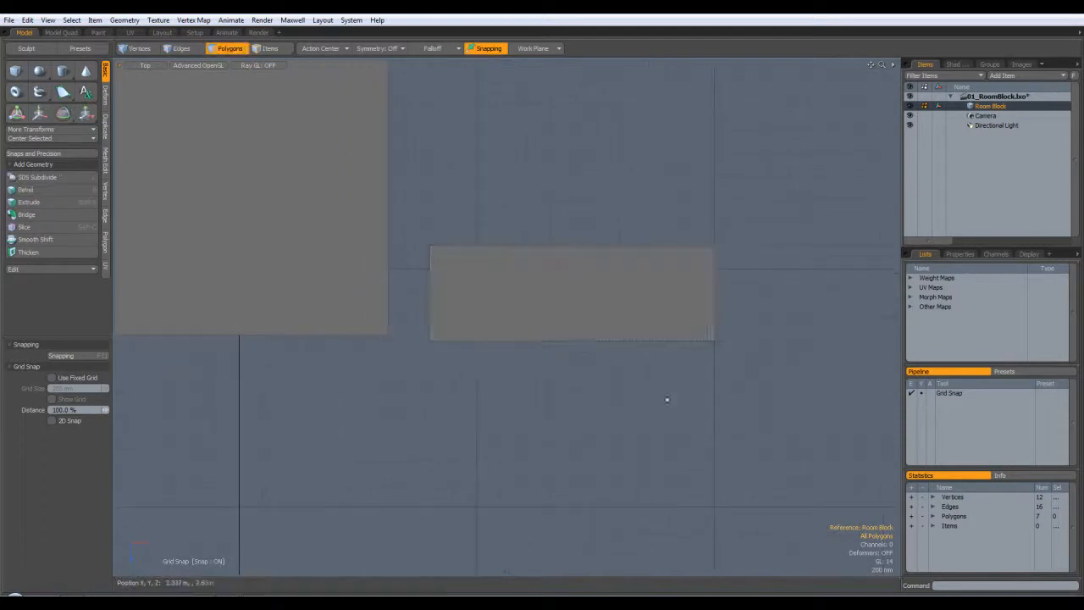
- Delete the flat rectangle beside the room block
click(595, 293)
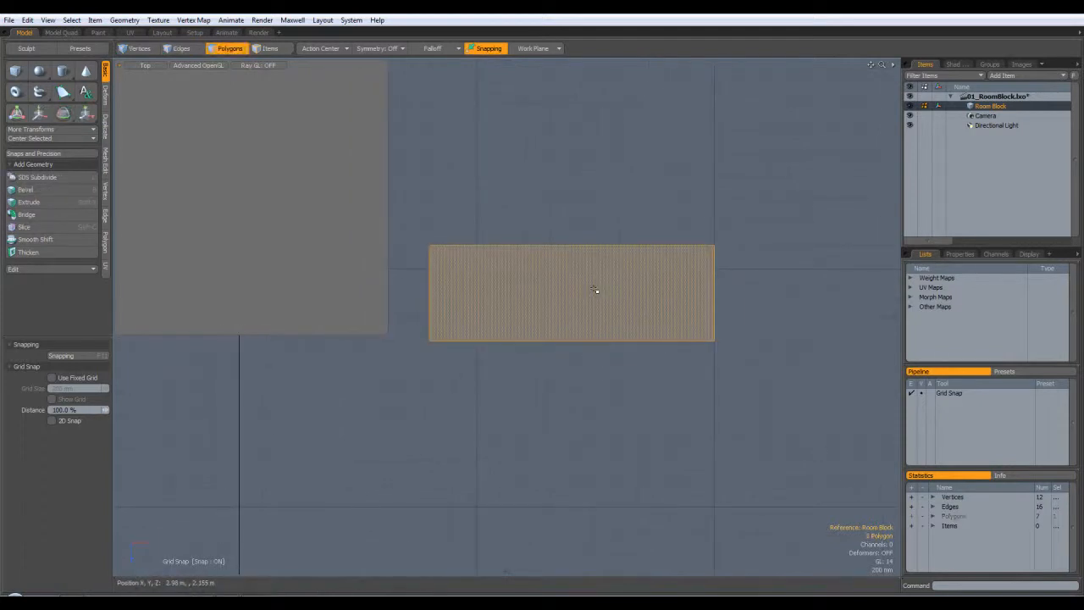
key(Delete)
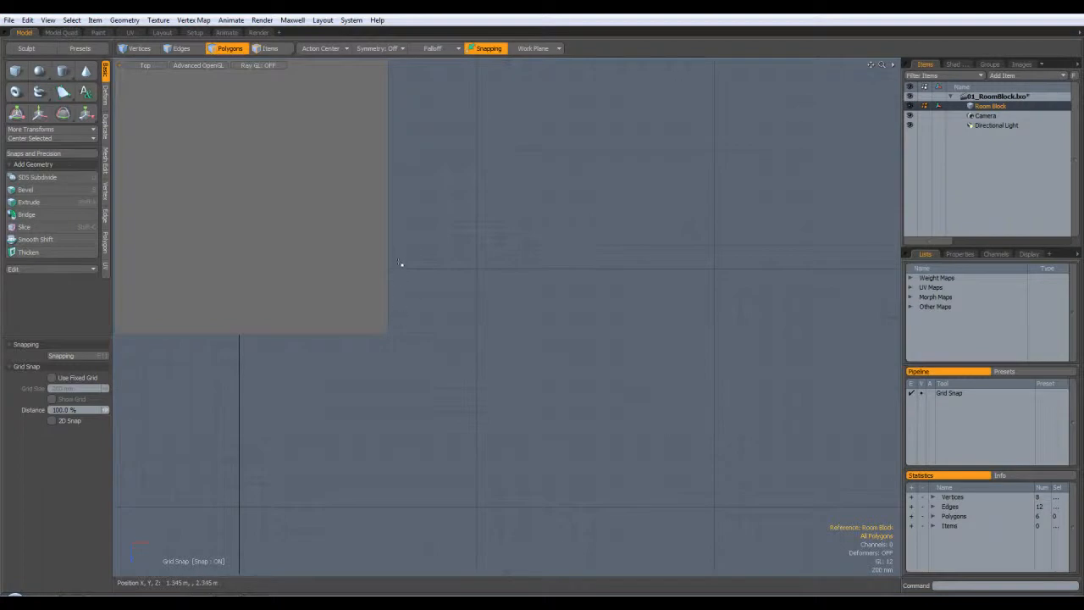
alt+drag(364, 259, 570, 326)
alt+drag(603, 372, 575, 384)
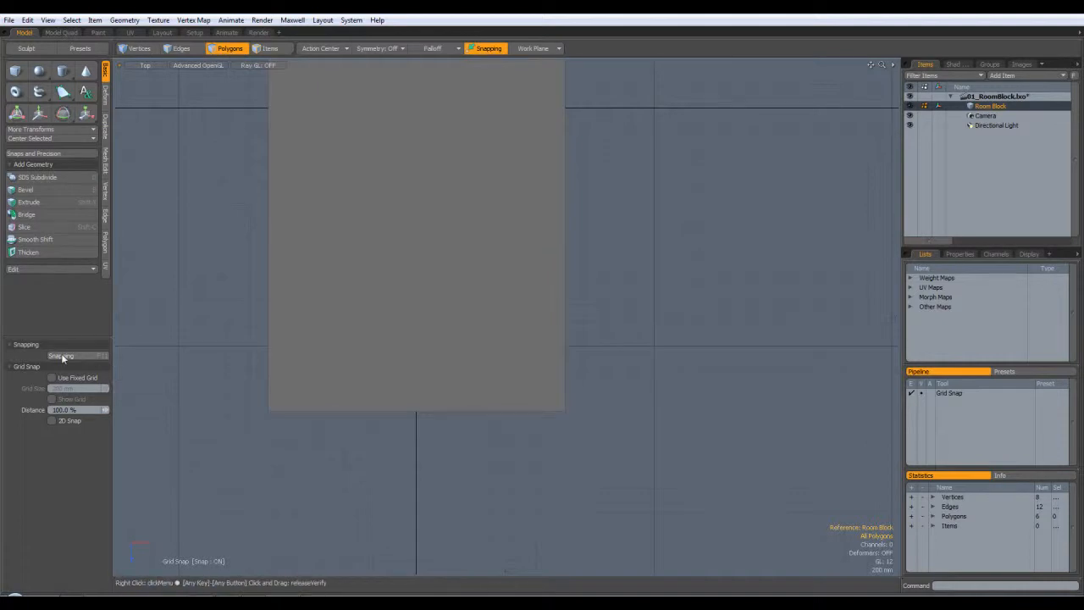
click(61, 353)
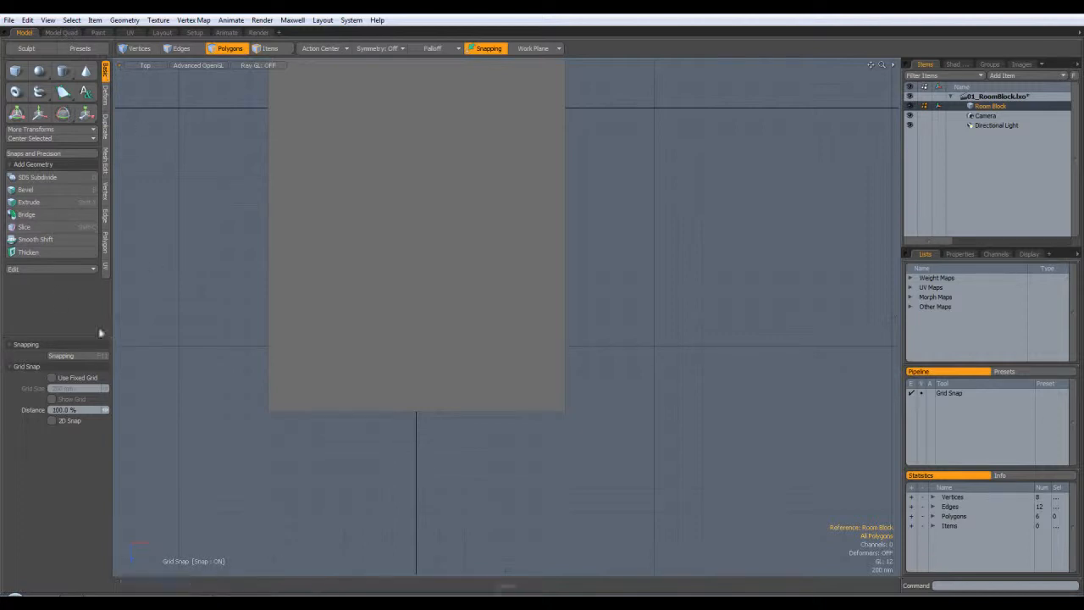
- Slice the whole room block straight across at Z 1.8 m in the top view, from X -1.6 m to 2.4 m
click(56, 228)
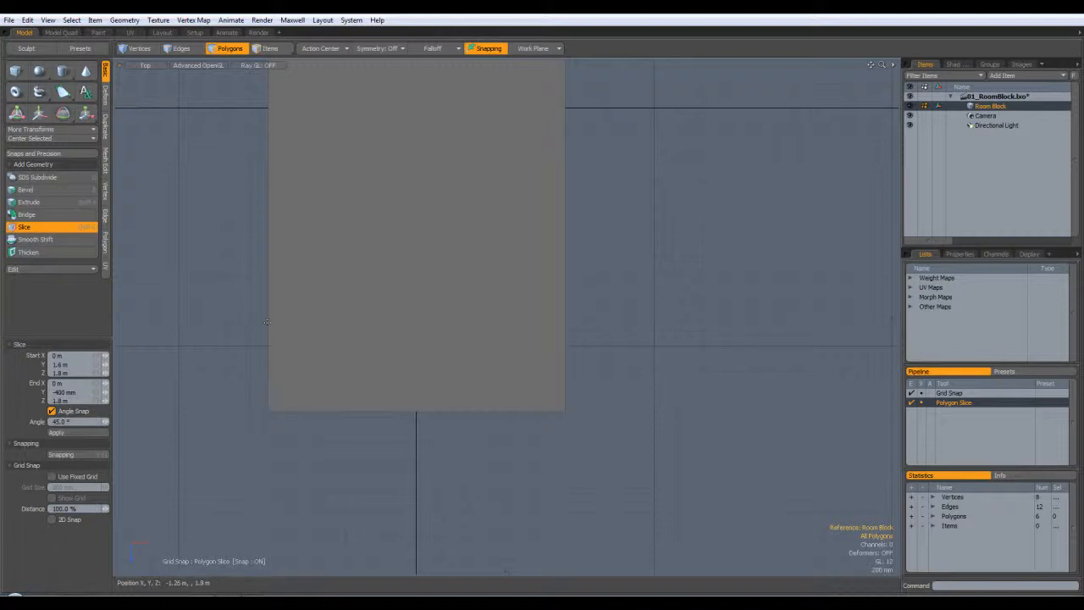
drag(225, 323, 702, 322)
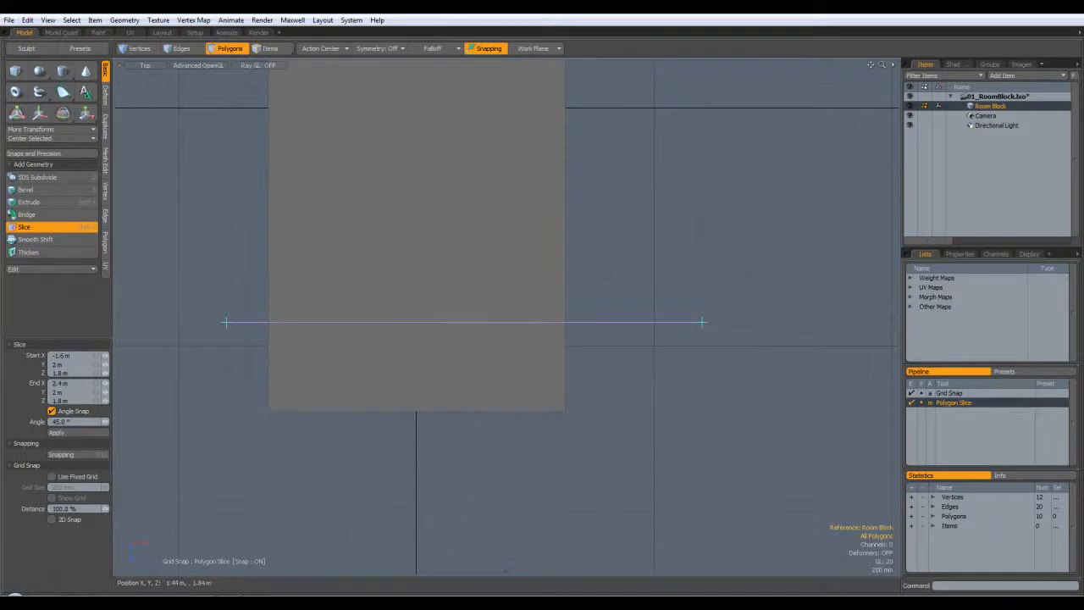
key(space)
alt+shift+drag(642, 356, 659, 329)
key(space)
click(661, 295)
- Examine the sliced room block's floor, walls and ceiling from several angles in the perspective view
key(ctrl+space)
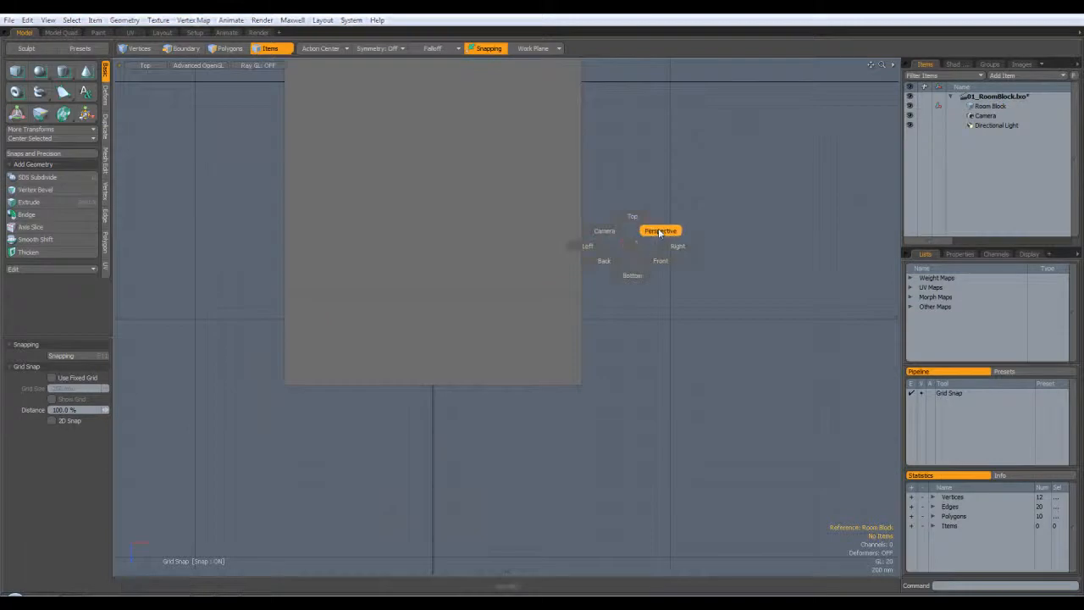
click(658, 232)
alt+drag(658, 232, 728, 237)
alt+drag(453, 271, 626, 262)
click(228, 48)
alt+drag(641, 344, 635, 416)
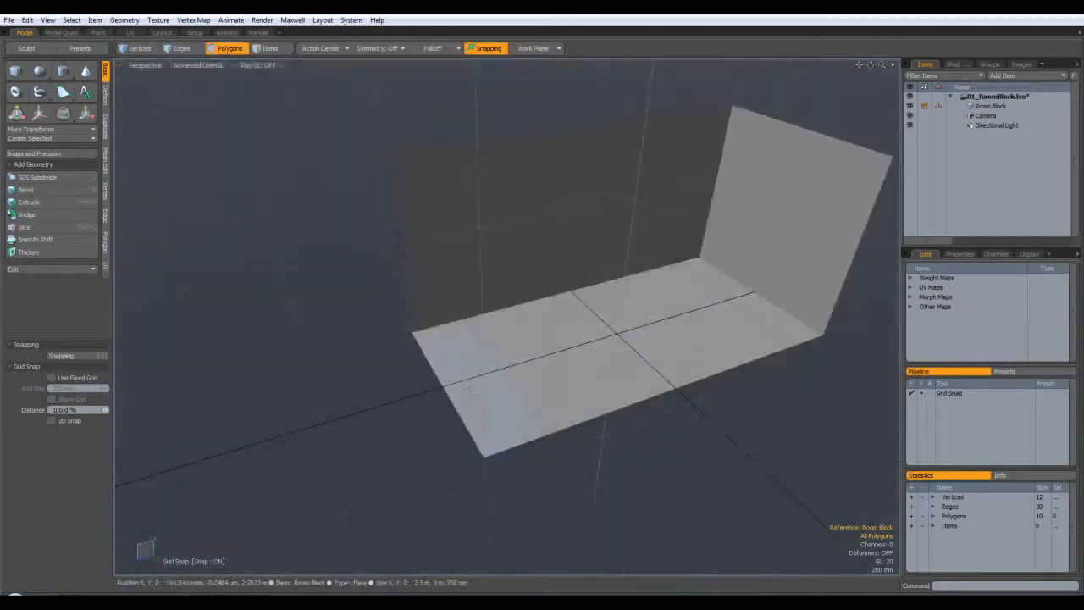
alt+drag(584, 254, 510, 166)
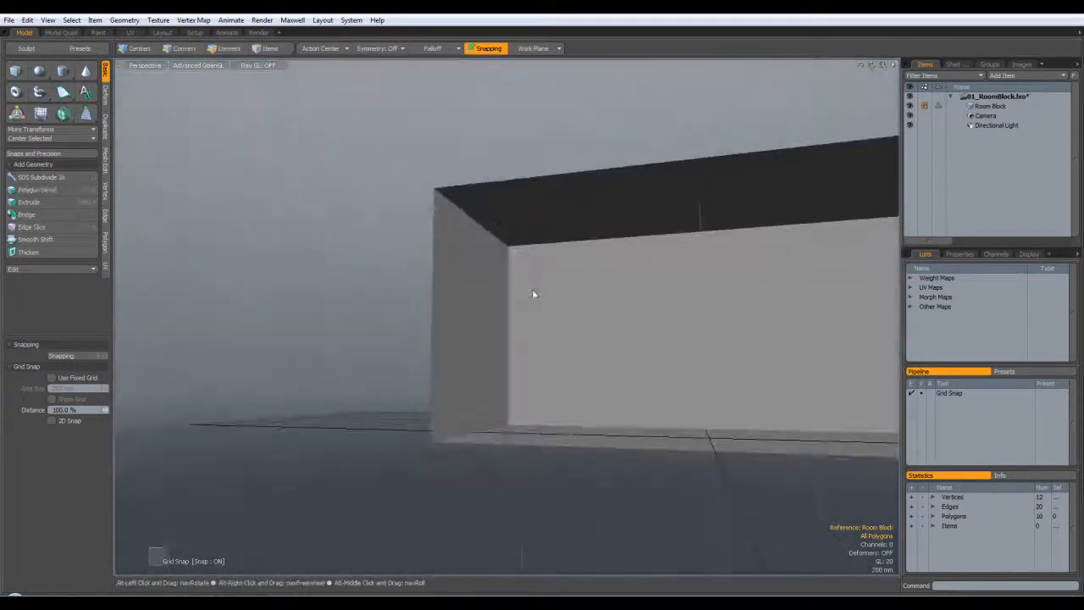
alt+drag(521, 222, 567, 345)
alt+drag(592, 292, 684, 291)
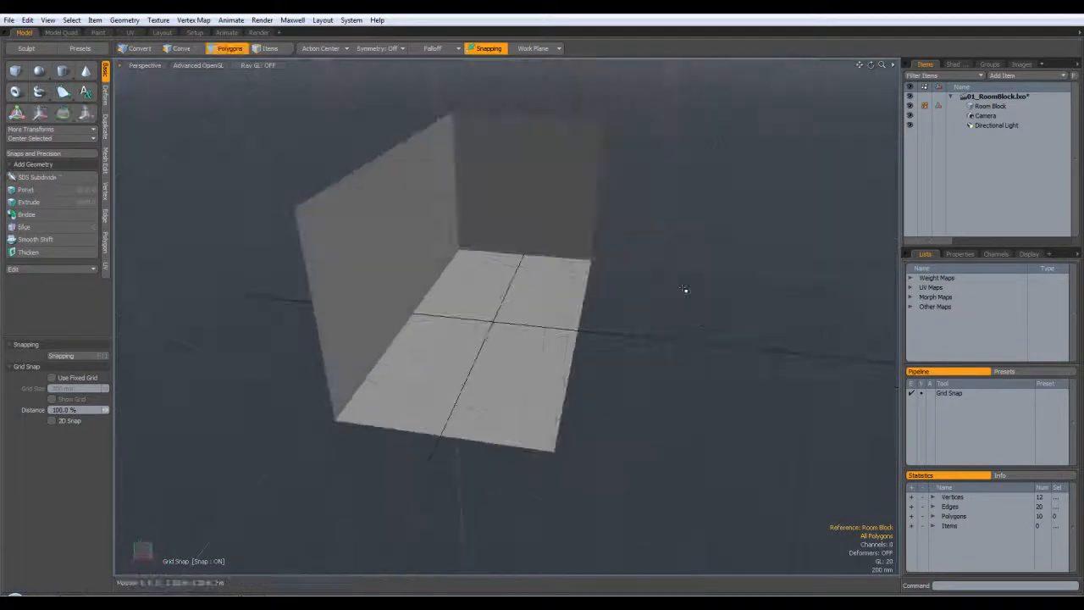
- Undo the slice and cut the whole block across at Z 1.2 m in the top view, from X -2.2 m to 2.4 m
key(KP_1)
key(5)
key(3)
alt+drag(621, 358, 654, 381)
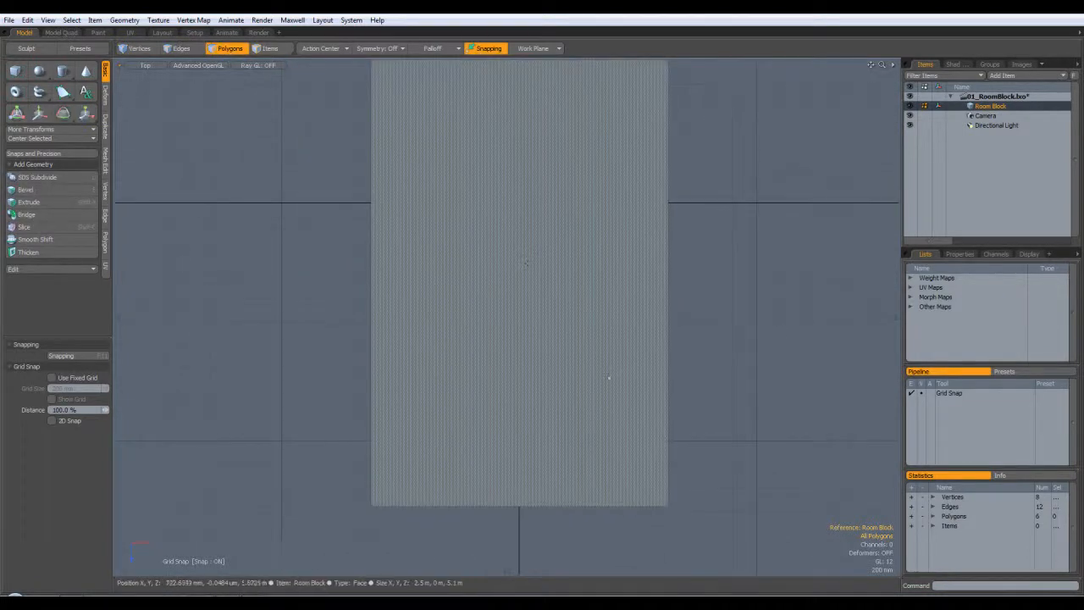
click(34, 228)
drag(258, 345, 780, 345)
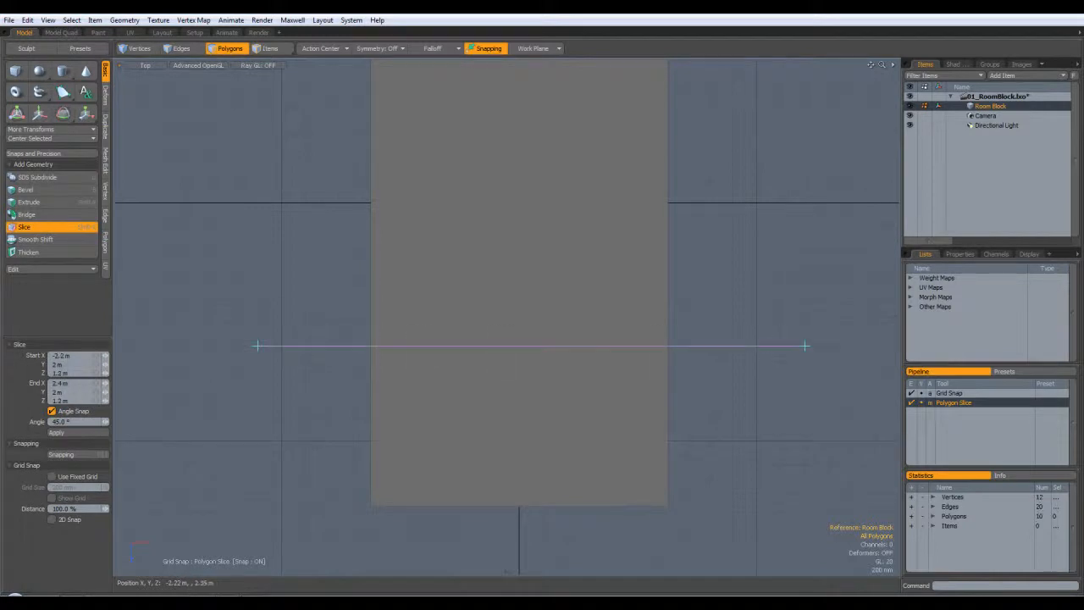
key(space)
click(375, 375)
- Examine where the new slice divides the room block's walls and floor in the perspective view, selecting individual wall polygons
key(ctrl+space)
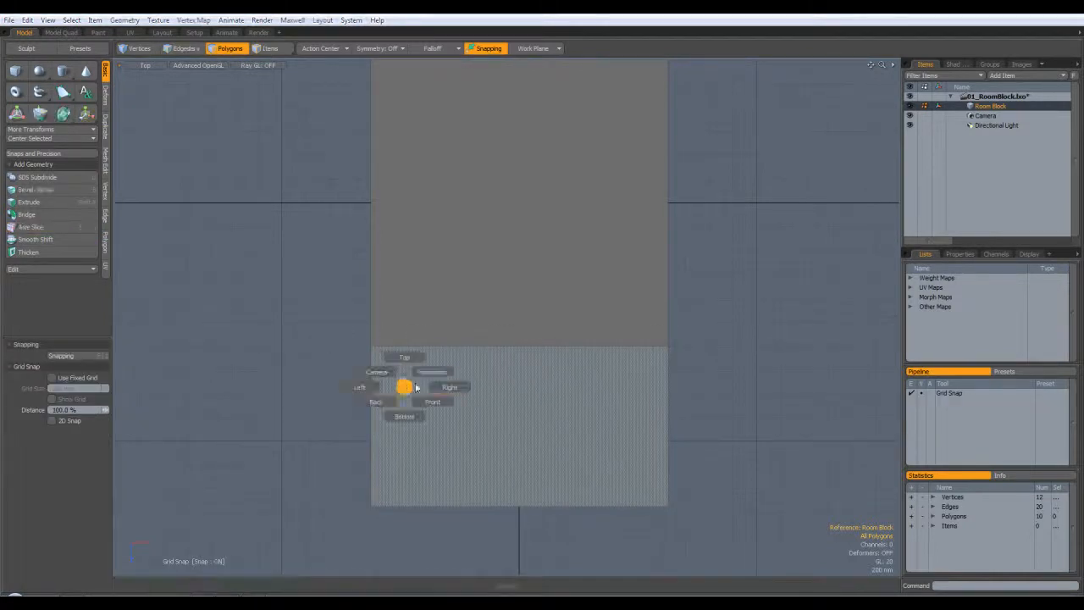
click(431, 370)
alt+drag(733, 440, 670, 406)
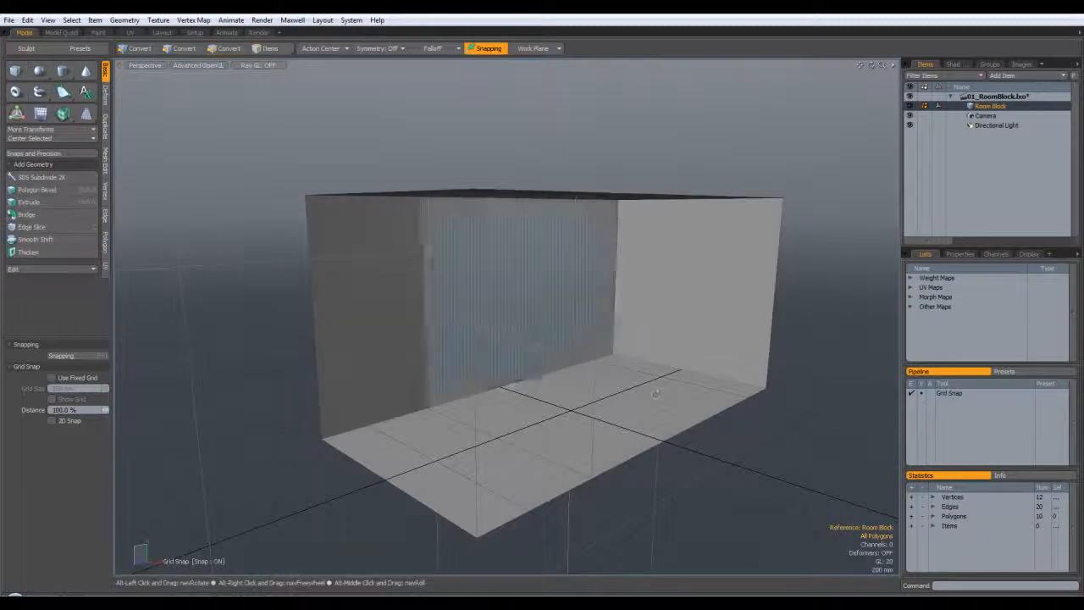
alt+drag(499, 313, 443, 235)
alt+drag(562, 213, 627, 326)
click(443, 324)
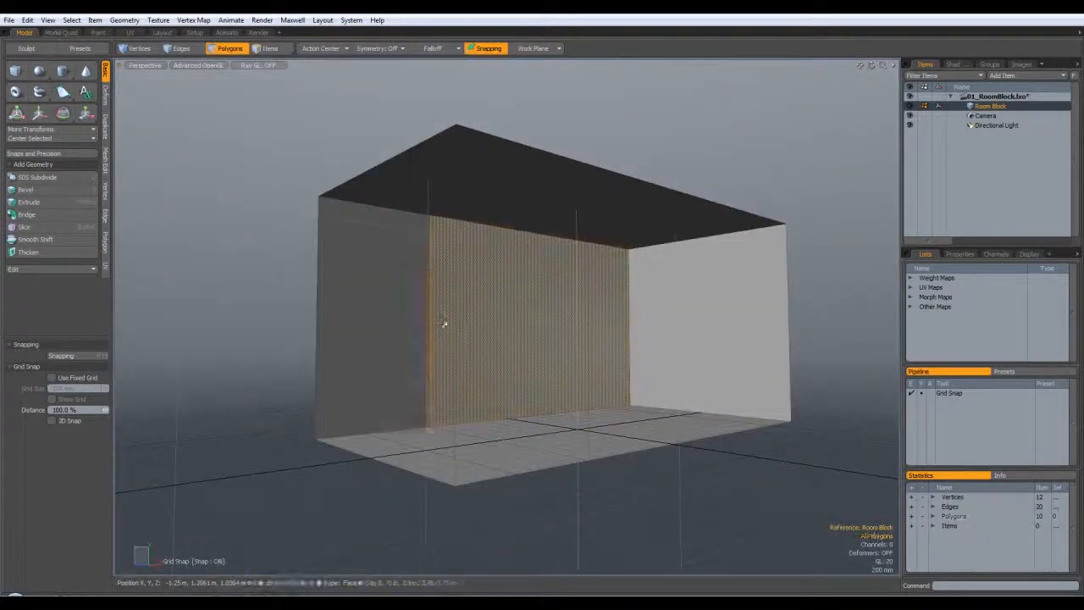
shift+click(385, 328)
alt+drag(587, 403, 656, 522)
key(Escape)
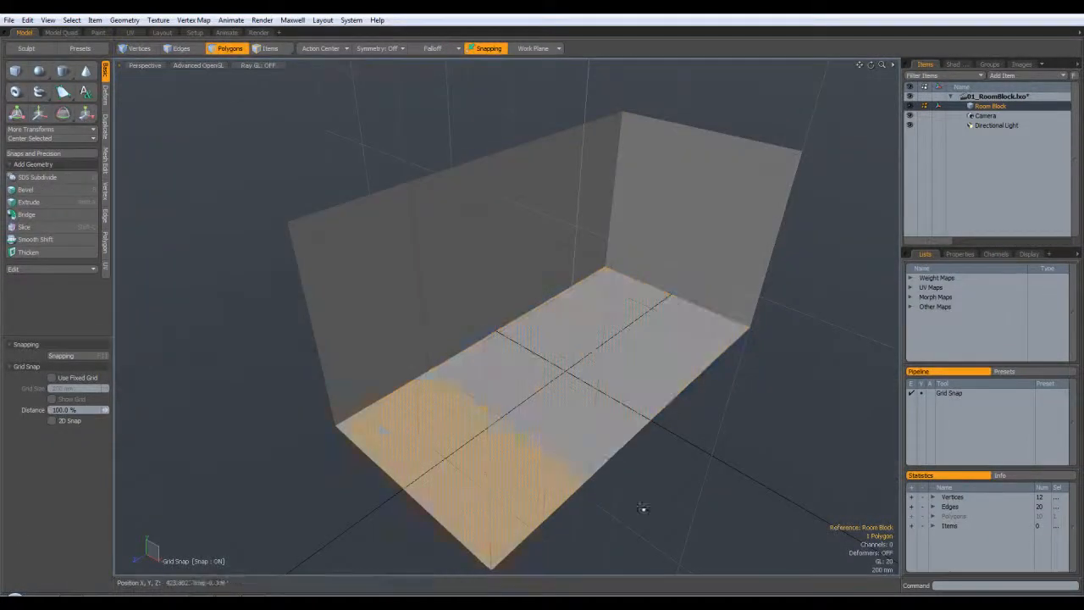
- Undo the last slice, drop the active tools and select only the room block's floor polygon
key(shift+c)
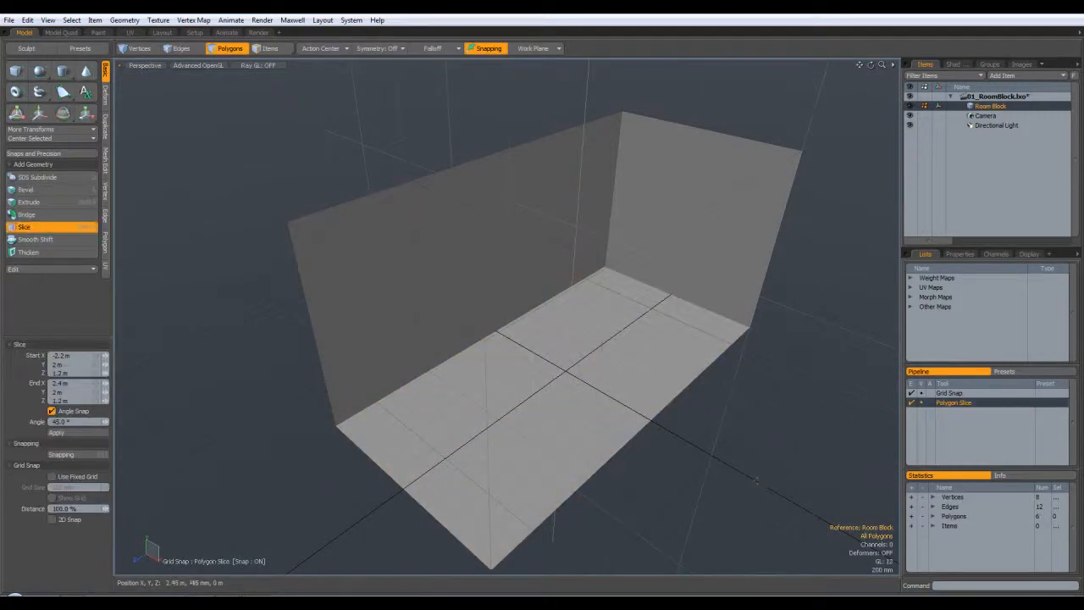
click(25, 227)
click(569, 489)
alt+drag(694, 509, 566, 408)
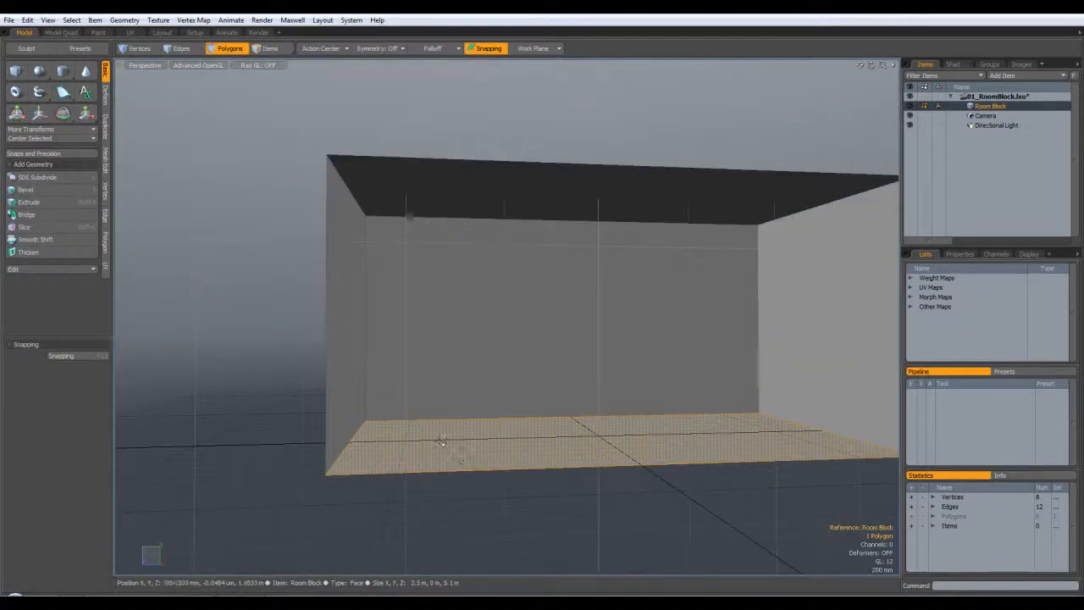
alt+drag(444, 442, 865, 387)
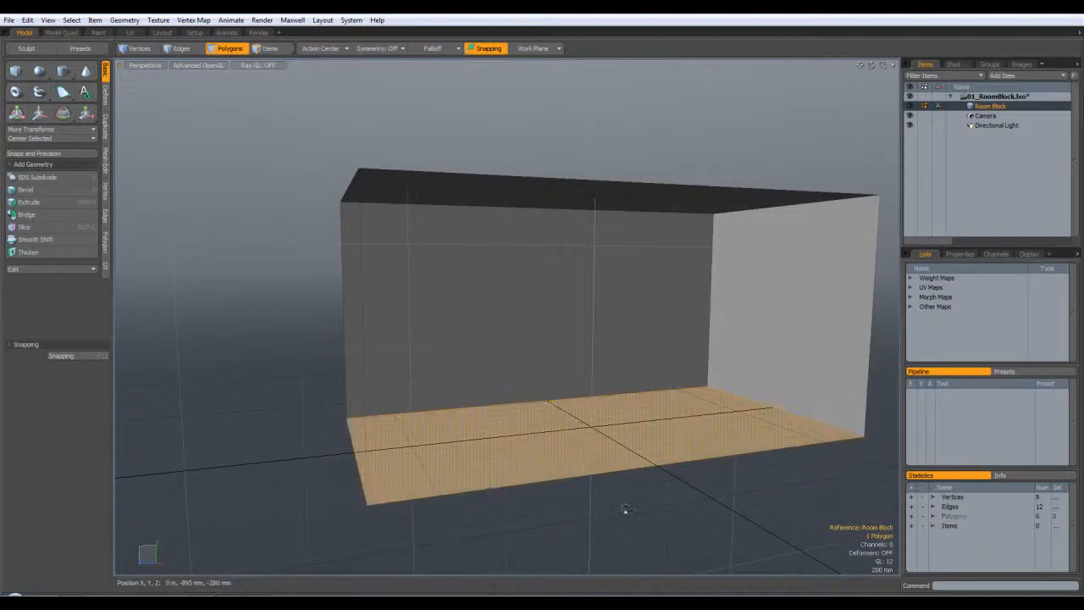
- Slice only the selected floor polygon straight across in the top view, about 820 mm from its end, and clear the selection
key(KP_1)
alt+drag(670, 359, 660, 344)
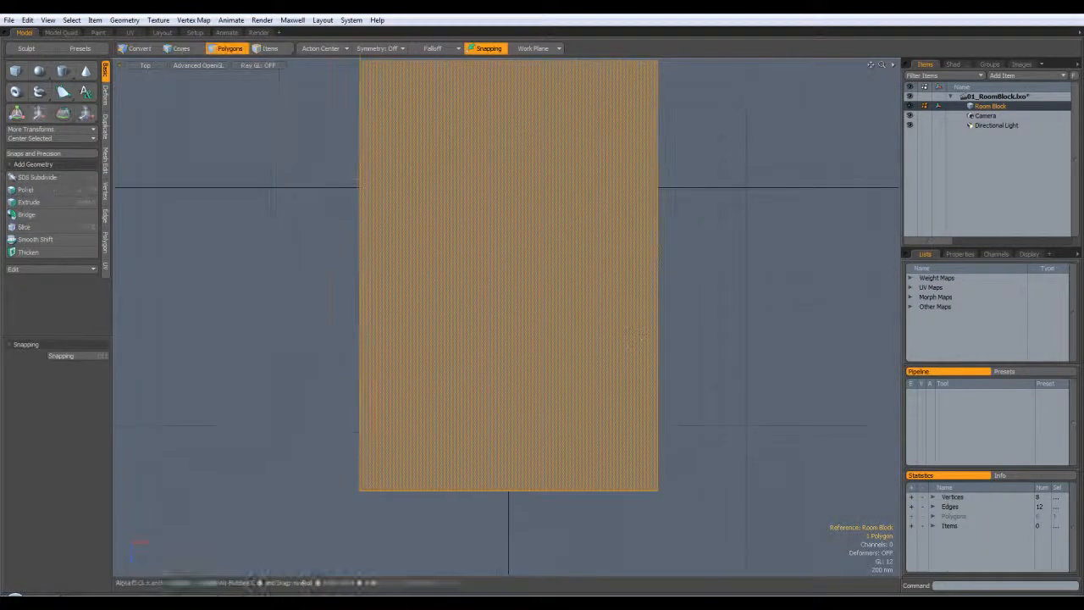
click(24, 227)
drag(307, 395, 818, 395)
key(q)
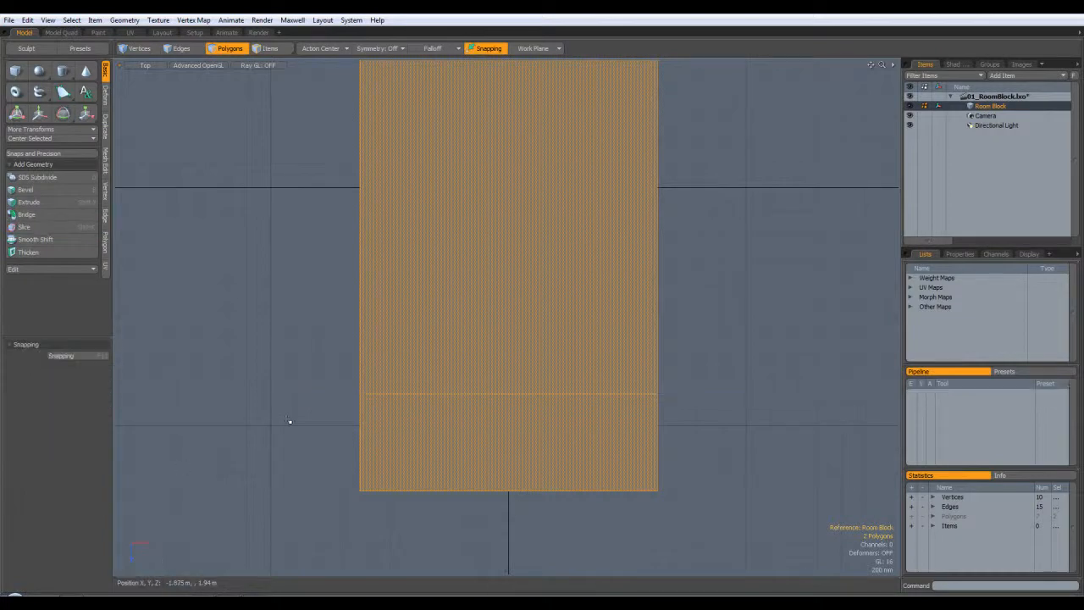
click(288, 420)
- Check in the perspective view which polygons the slice divides by selecting the floor and the surrounding walls
key(ctrl+space)
click(269, 382)
alt+drag(316, 344, 408, 425)
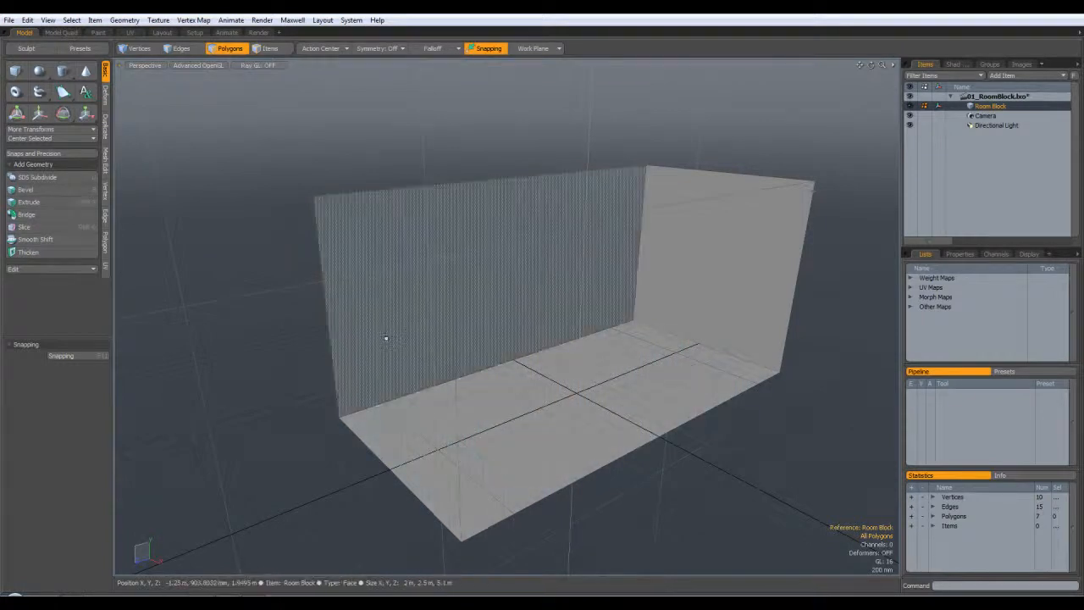
click(474, 423)
shift+click(445, 430)
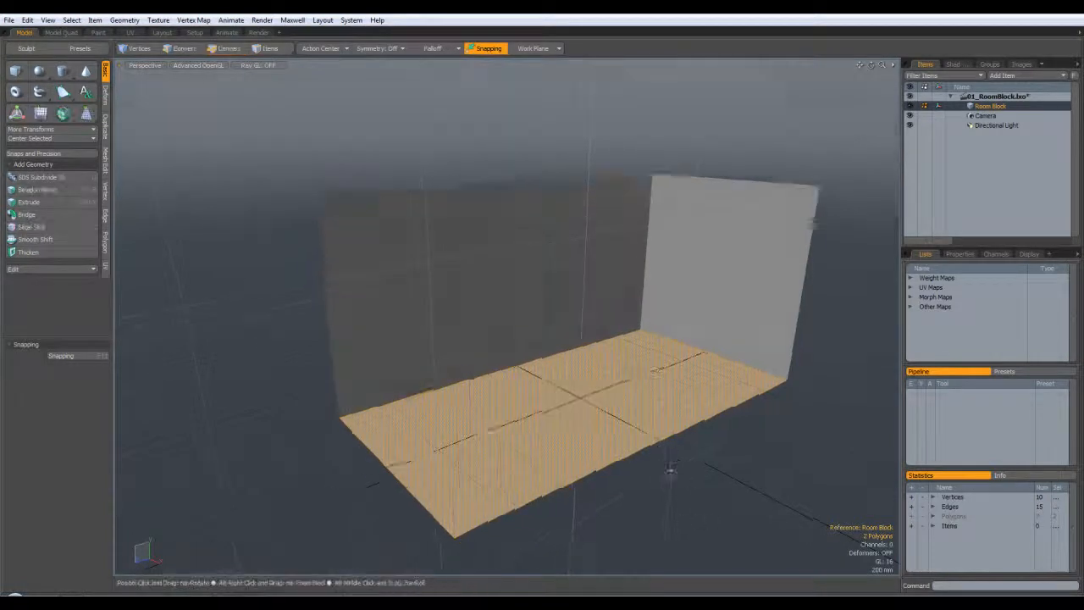
alt+drag(683, 484, 585, 398)
click(455, 303)
alt+drag(624, 496, 550, 516)
click(394, 335)
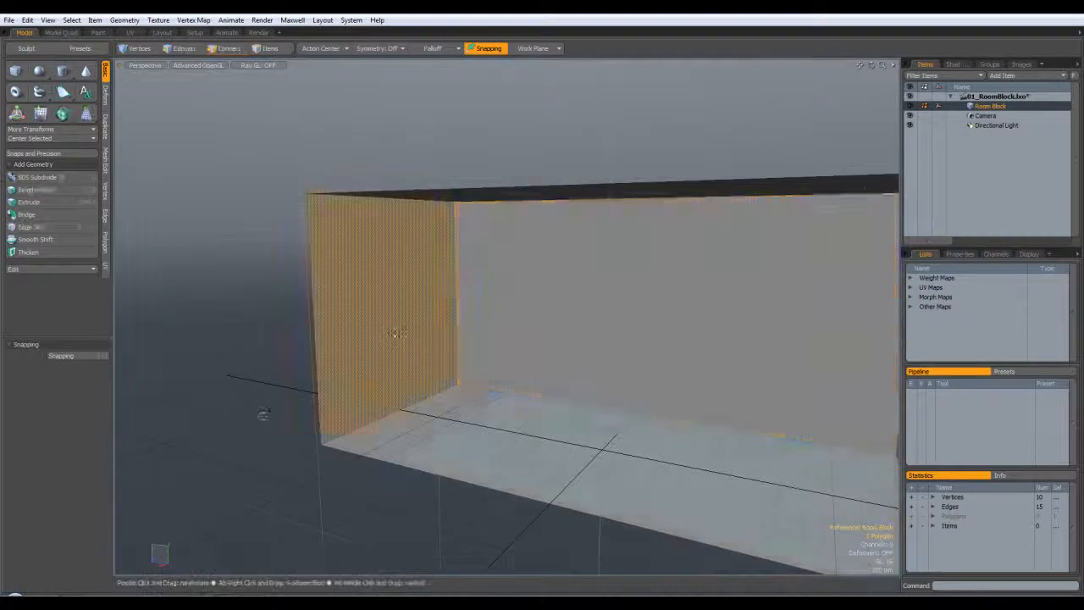
alt+drag(304, 439, 398, 483)
click(599, 399)
alt+drag(581, 494, 259, 351)
click(380, 361)
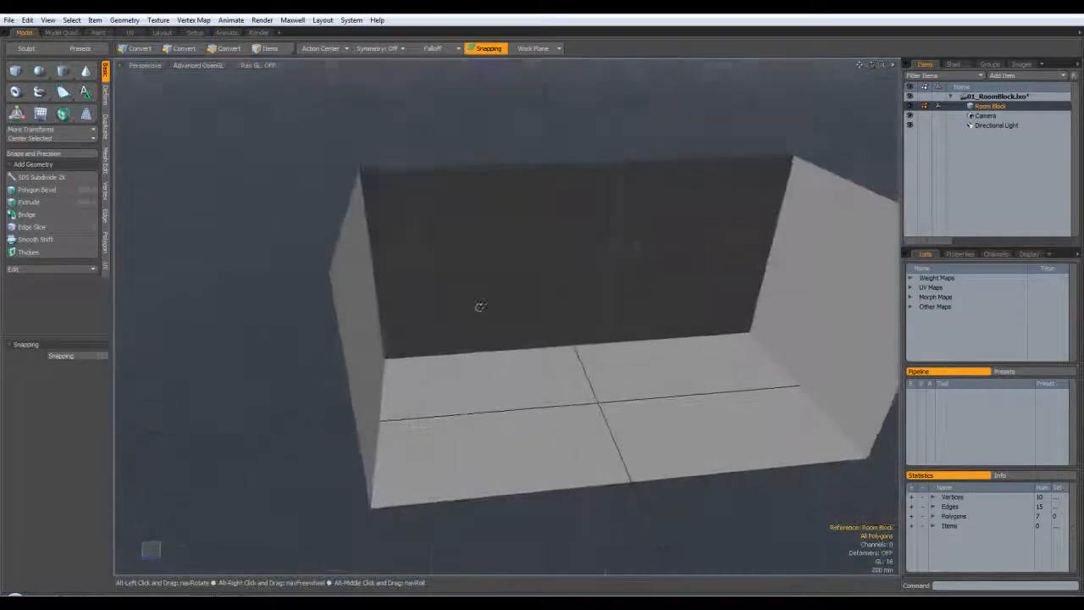
- Select the narrow floor strip at the end of the room and orient the perspective view towards that end wall
key(3)
click(427, 449)
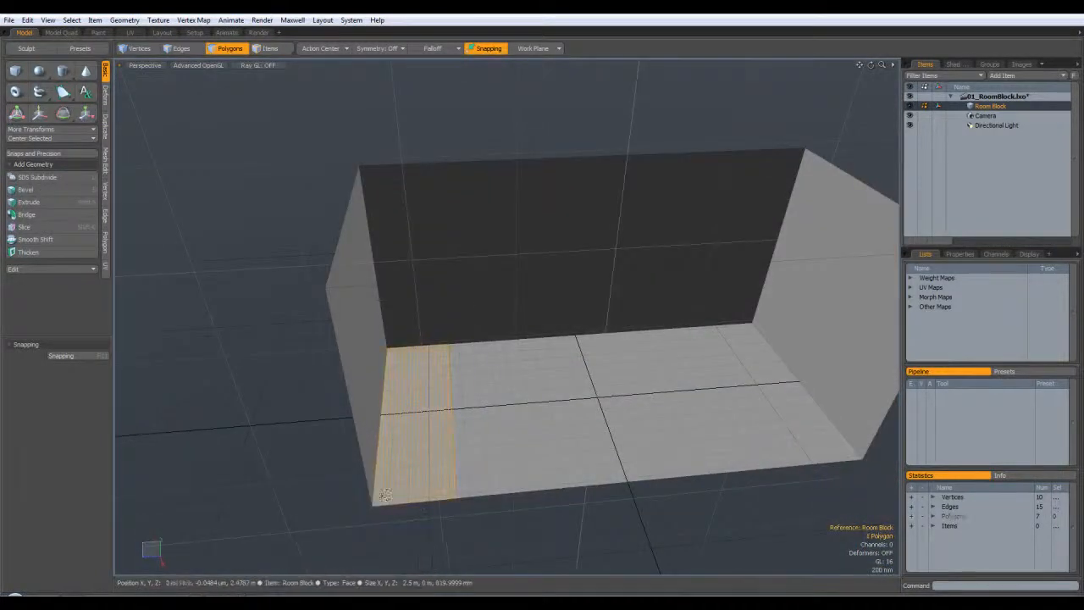
alt+drag(451, 492, 415, 506)
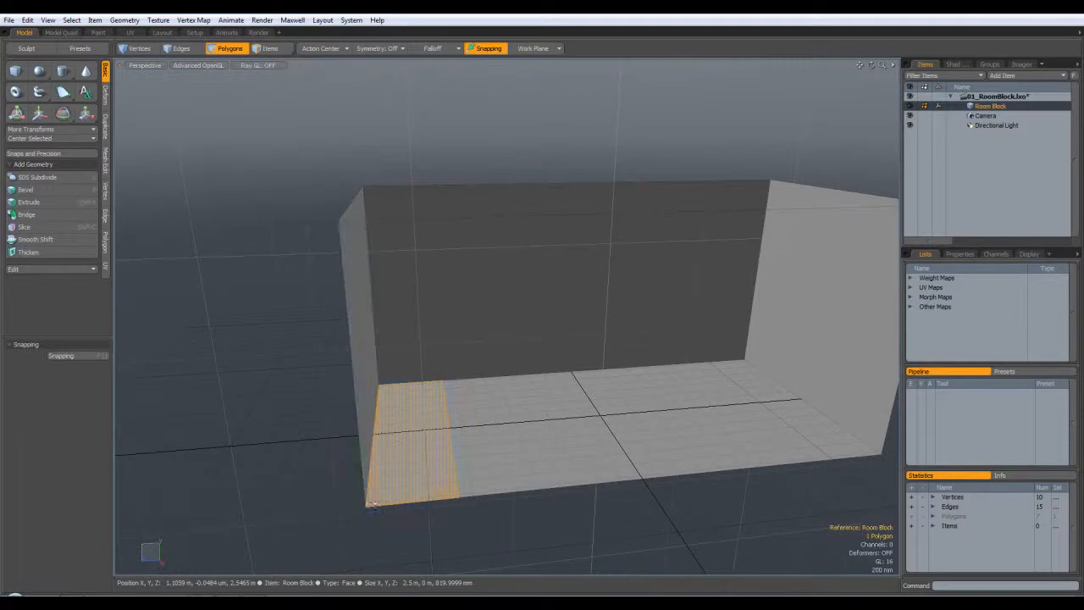
alt+drag(450, 513, 505, 366)
alt+drag(491, 330, 556, 380)
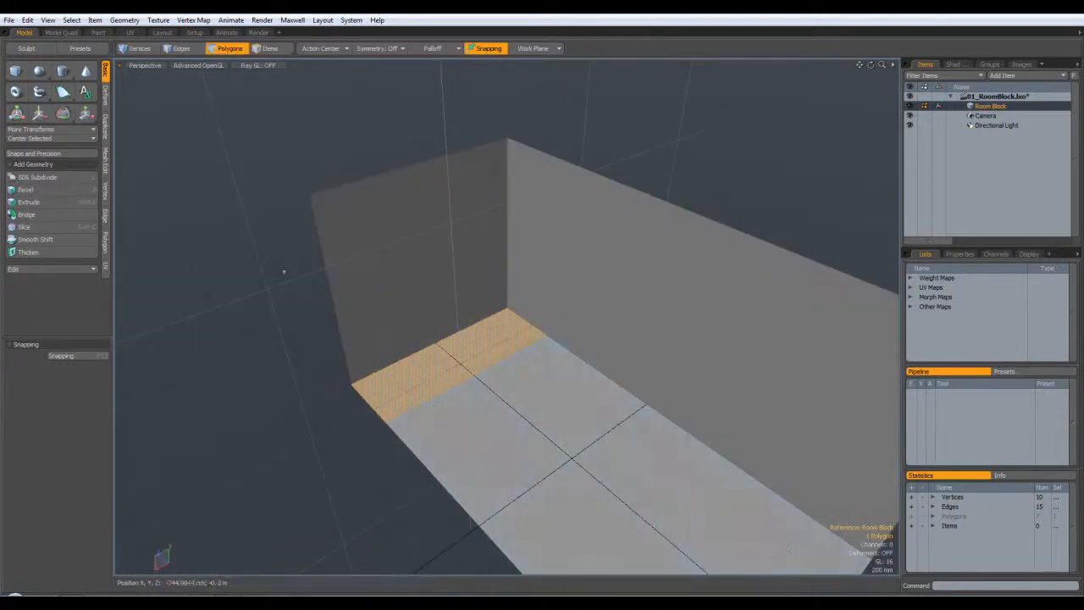
alt+drag(406, 466, 281, 423)
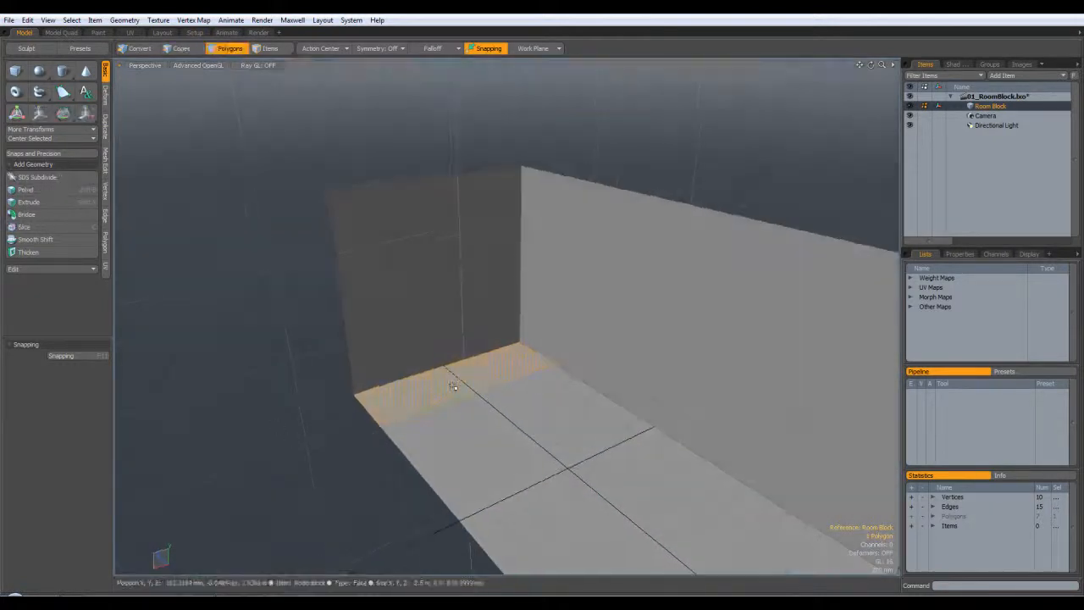
- Raise the selected floor strip with Polygon Bevel to a shift of 520 mm without inset, and clear the selection
key(b)
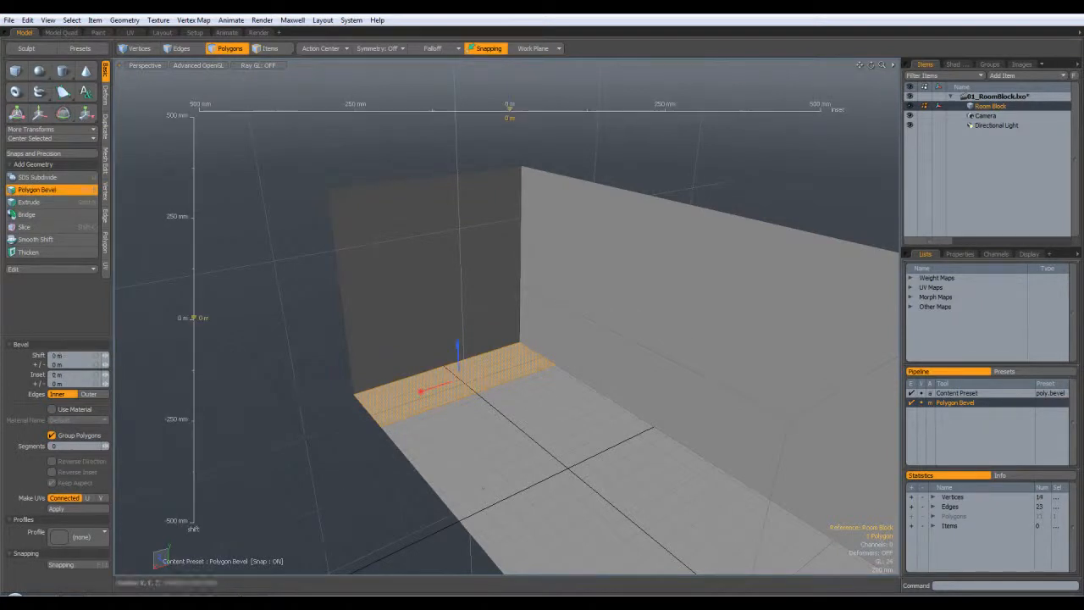
drag(457, 349, 457, 321)
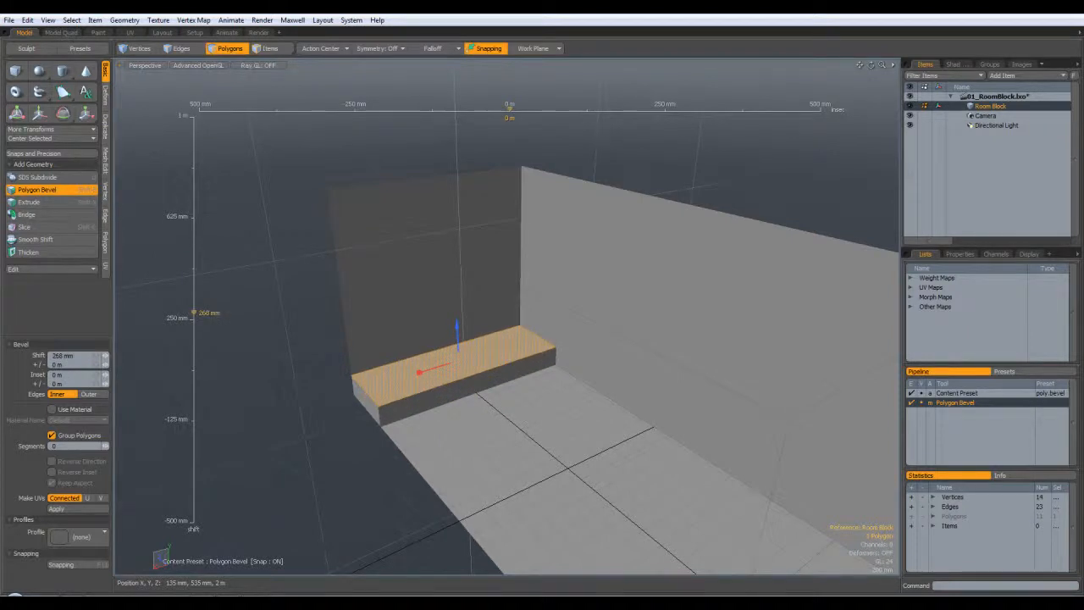
drag(457, 326, 456, 303)
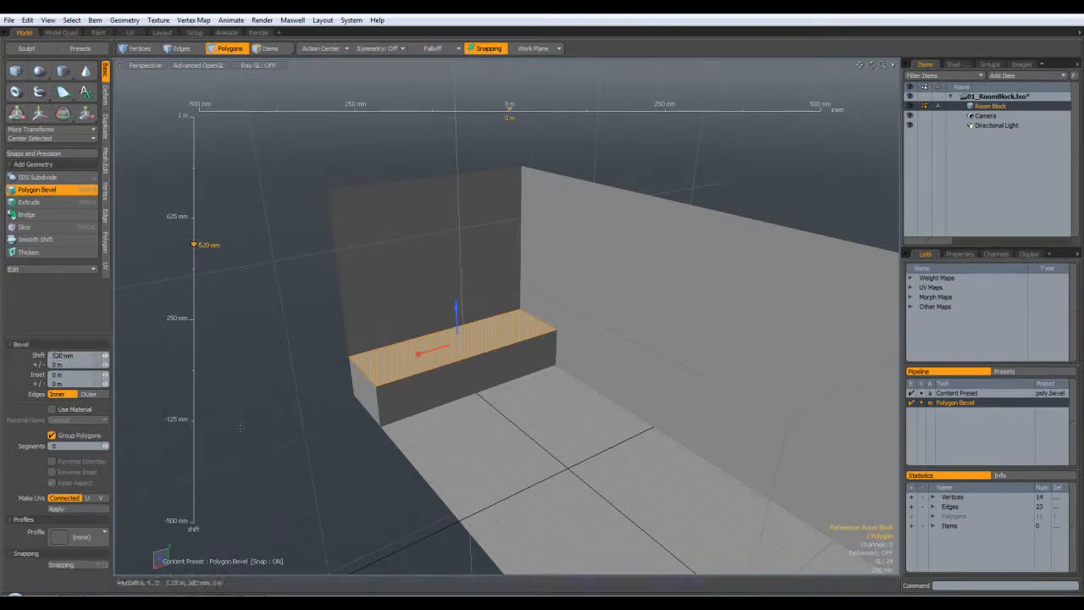
key(space)
click(310, 455)
mouse_move(387, 394)
alt+mouse_down()
mouse_move(314, 351)
mouse_move(386, 397)
alt+mouse_up()
click(451, 359)
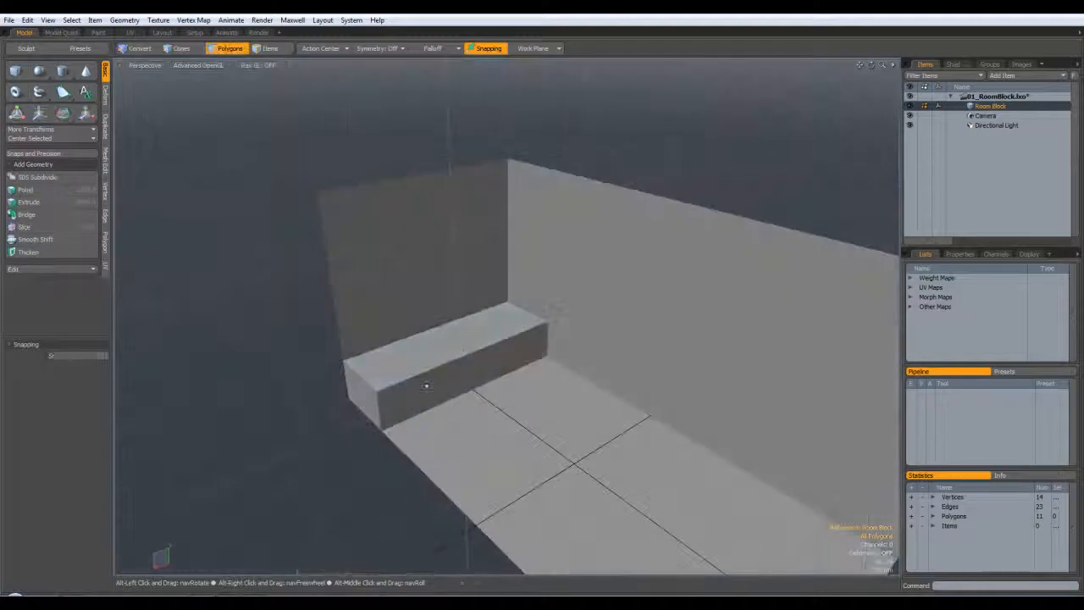
click(277, 387)
- Create a small box with the Cube primitive outside the room block and select its polygons
alt+drag(252, 386, 229, 412)
click(16, 71)
key(space)
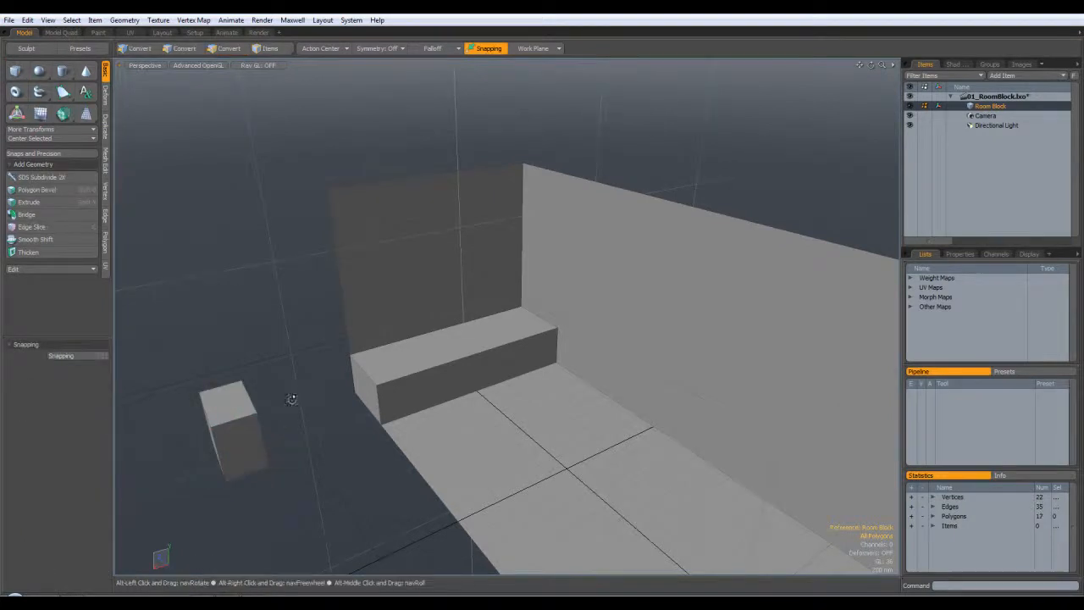
alt+drag(296, 395, 227, 362)
double_click(225, 462)
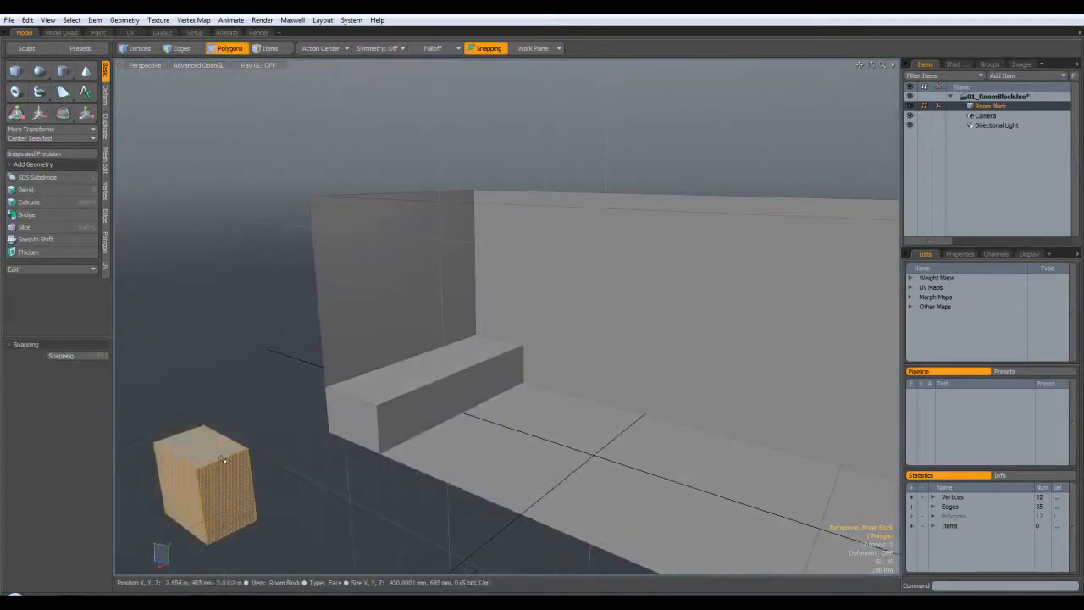
- Move the small box up beside the room's end wall and delete it
key(w)
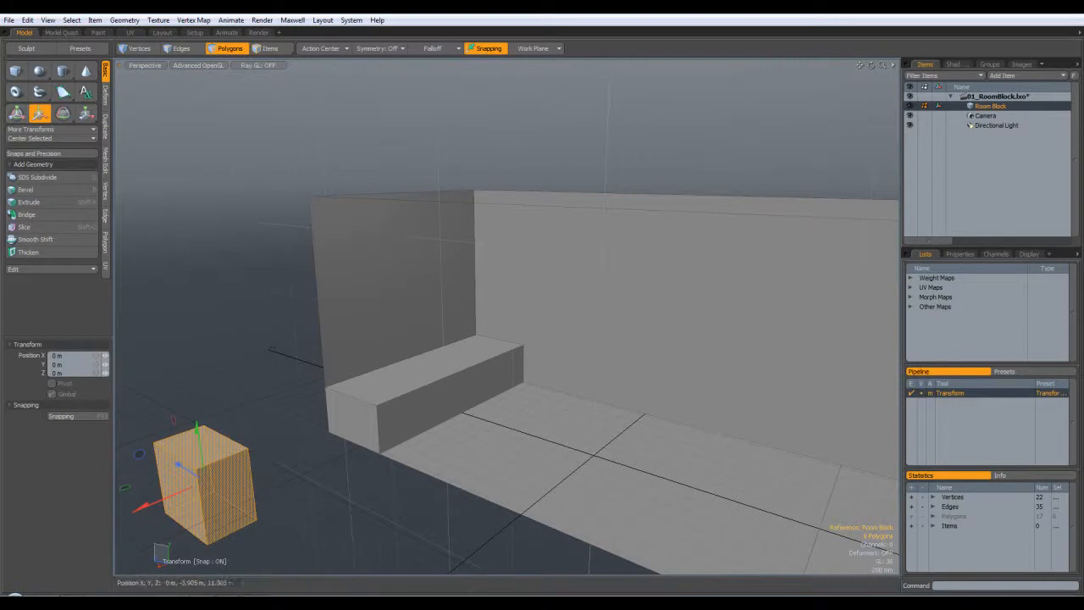
drag(142, 508, 298, 447)
drag(323, 389, 320, 288)
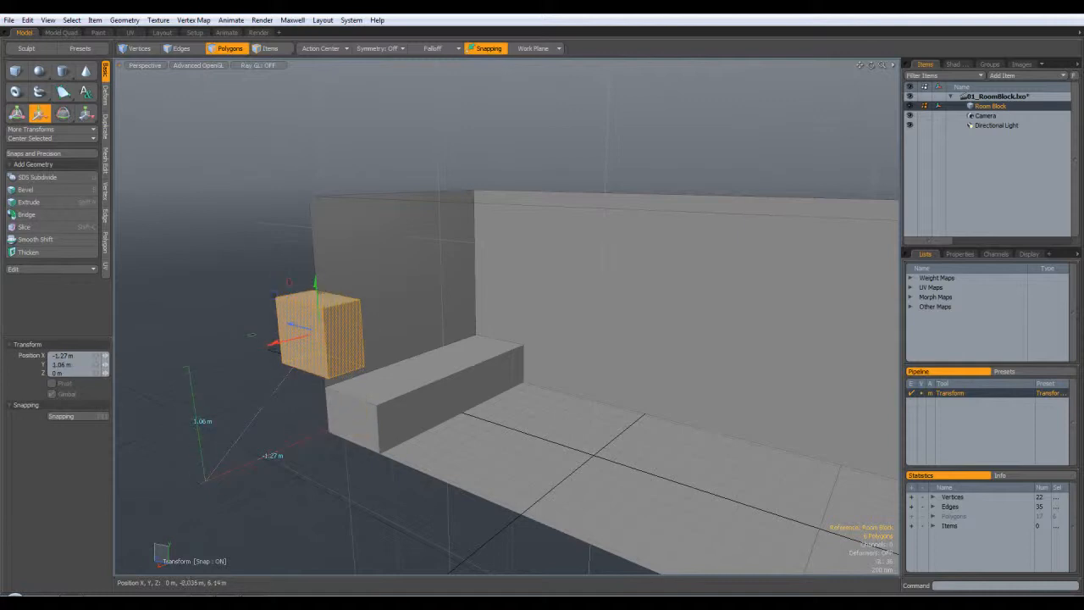
click(205, 301)
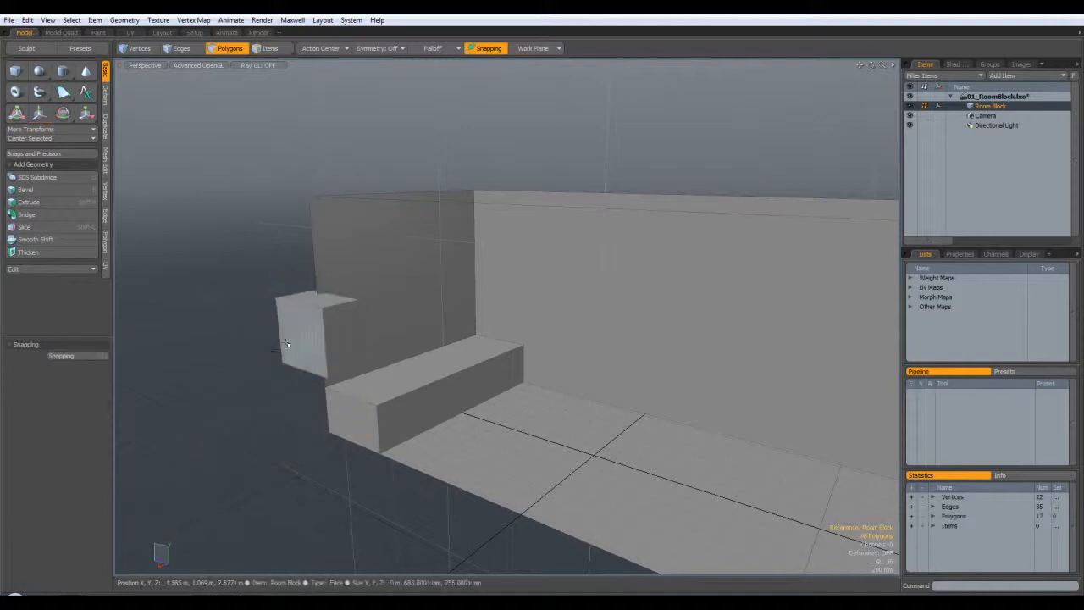
key(Delete)
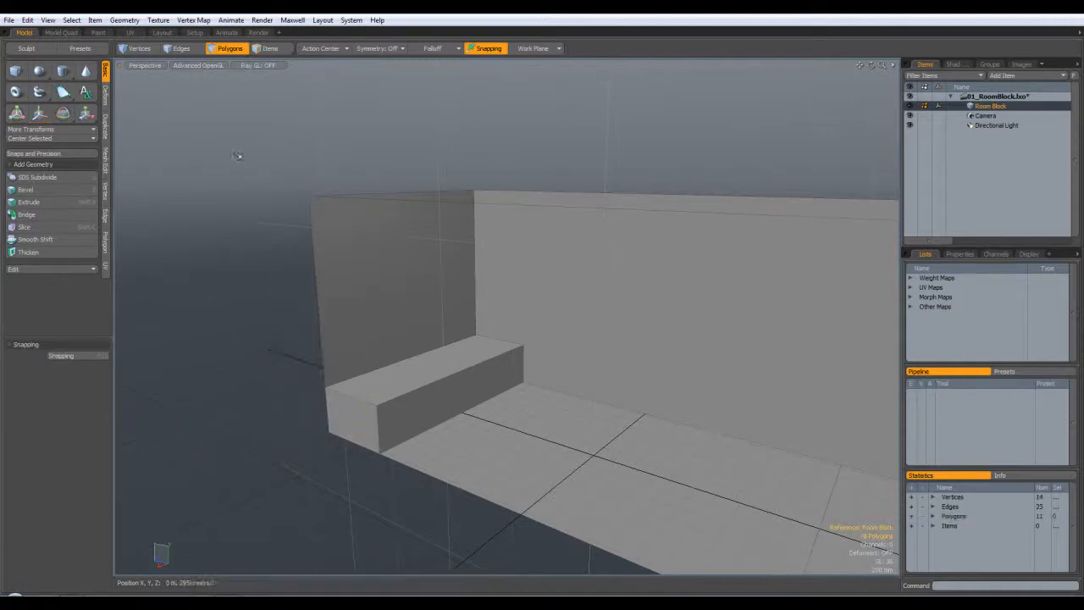
- Set the draw style of both selected and unselected tool handles to Advanced in the Tool Handles preferences
click(351, 20)
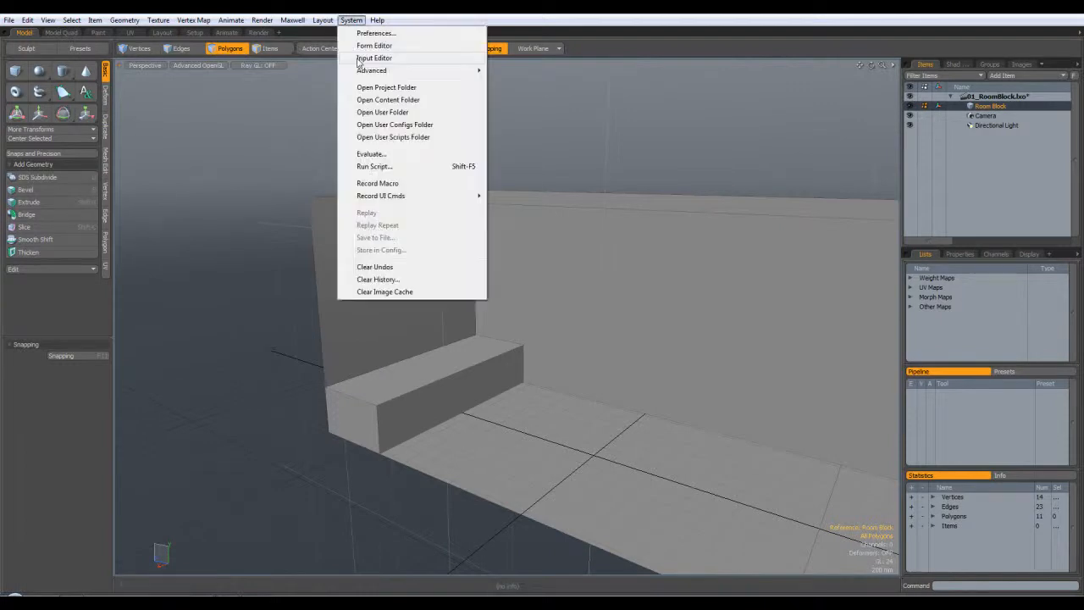
click(376, 33)
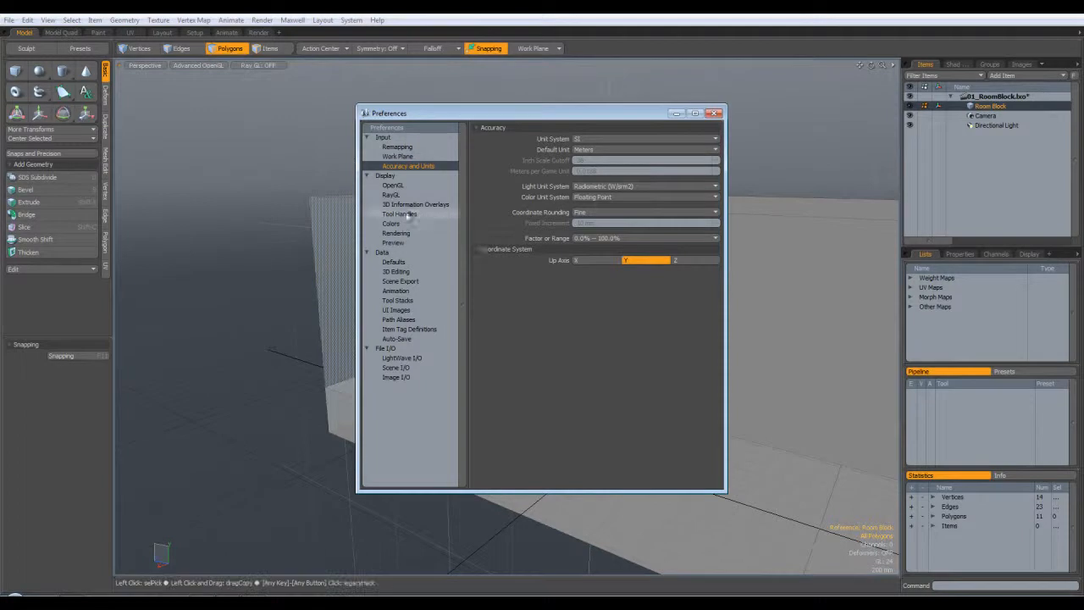
click(398, 214)
click(590, 268)
click(588, 372)
click(589, 281)
click(599, 334)
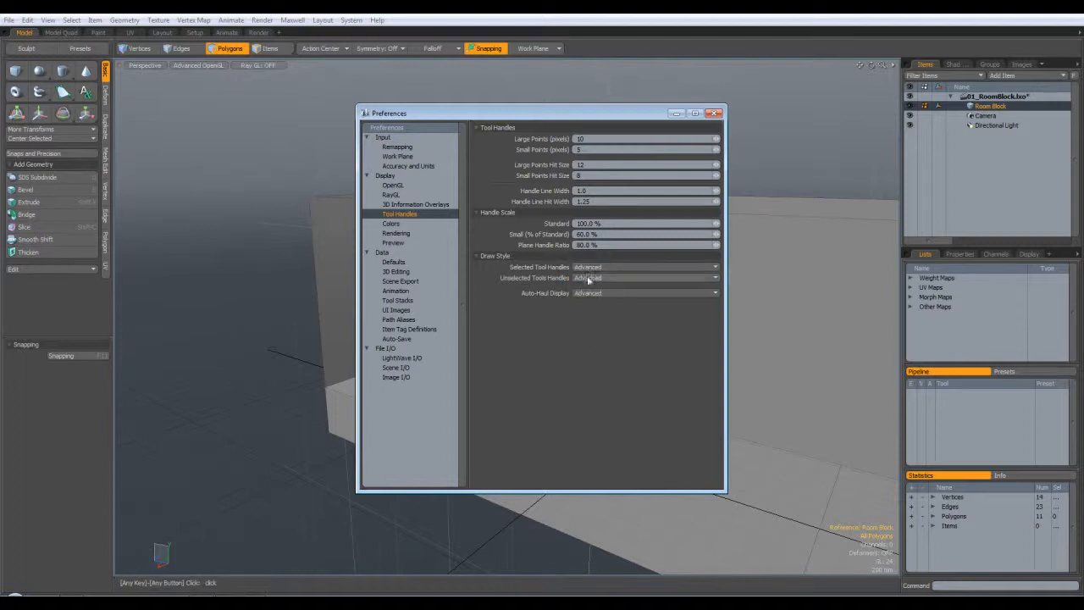
click(717, 117)
- Raise the top polygon of the block at the room's end with Polygon Bevel to a shift of 60 mm without inset, and clear the selection
alt+drag(563, 313, 440, 377)
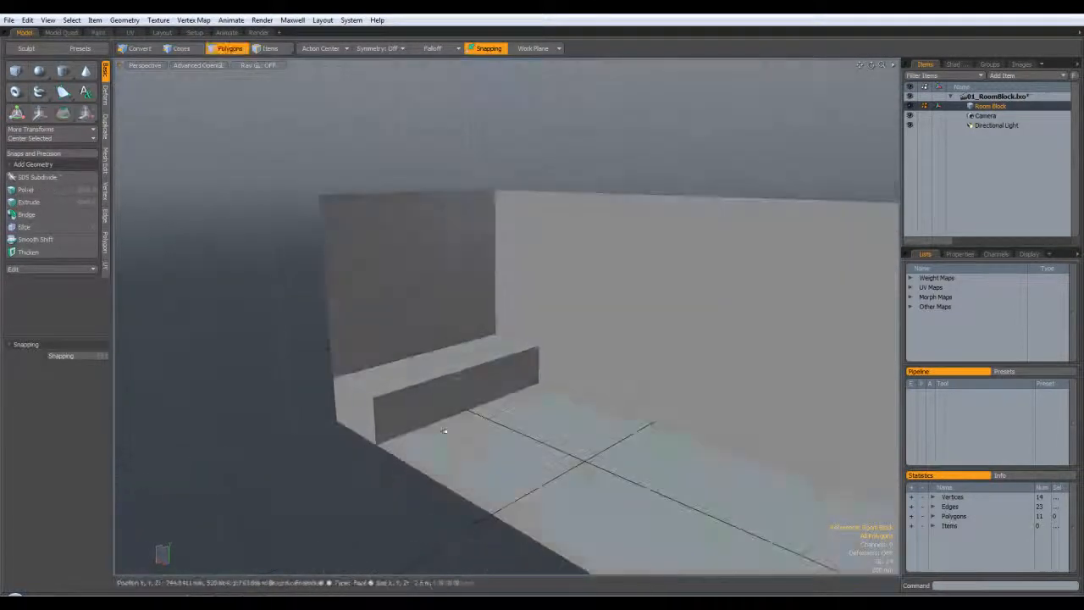
alt+drag(435, 418, 475, 419)
click(424, 380)
key(3)
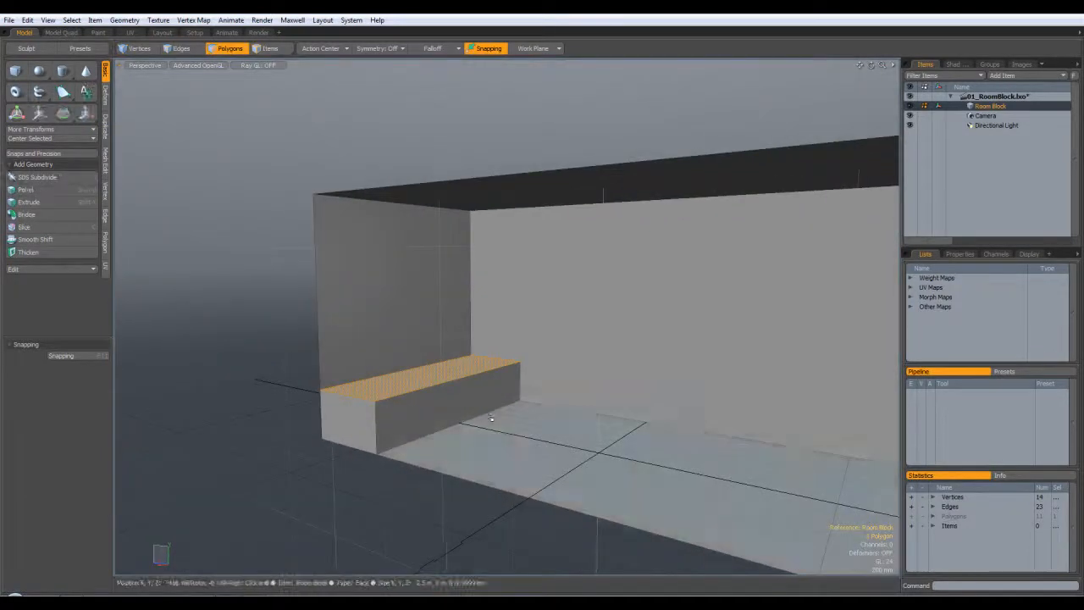
key(b)
click(285, 358)
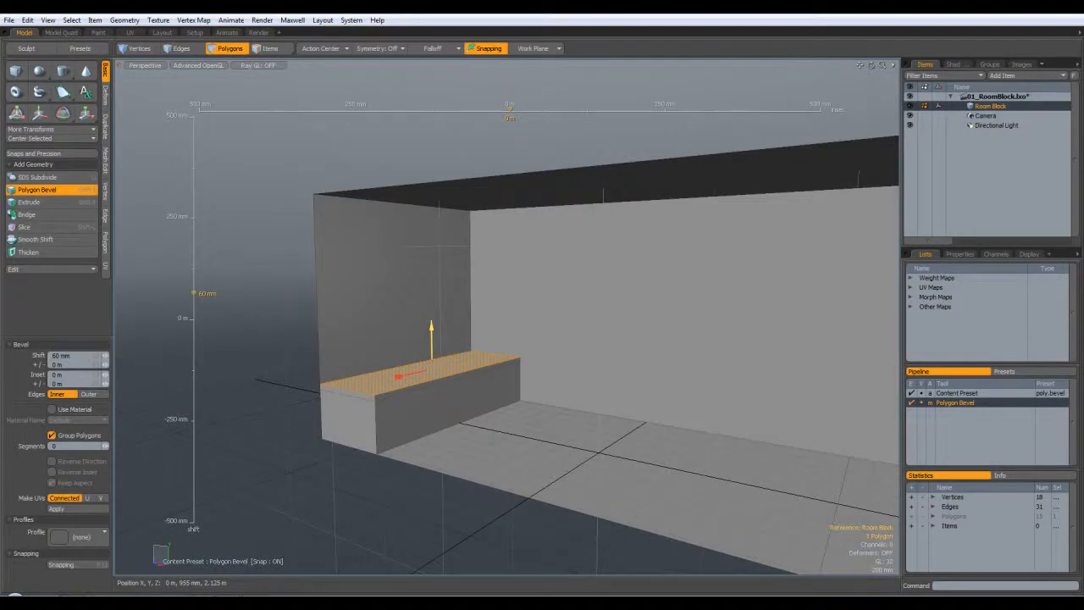
key(q)
click(317, 491)
- Select the end wall polygon opposite the raised block
alt+drag(316, 491, 308, 458)
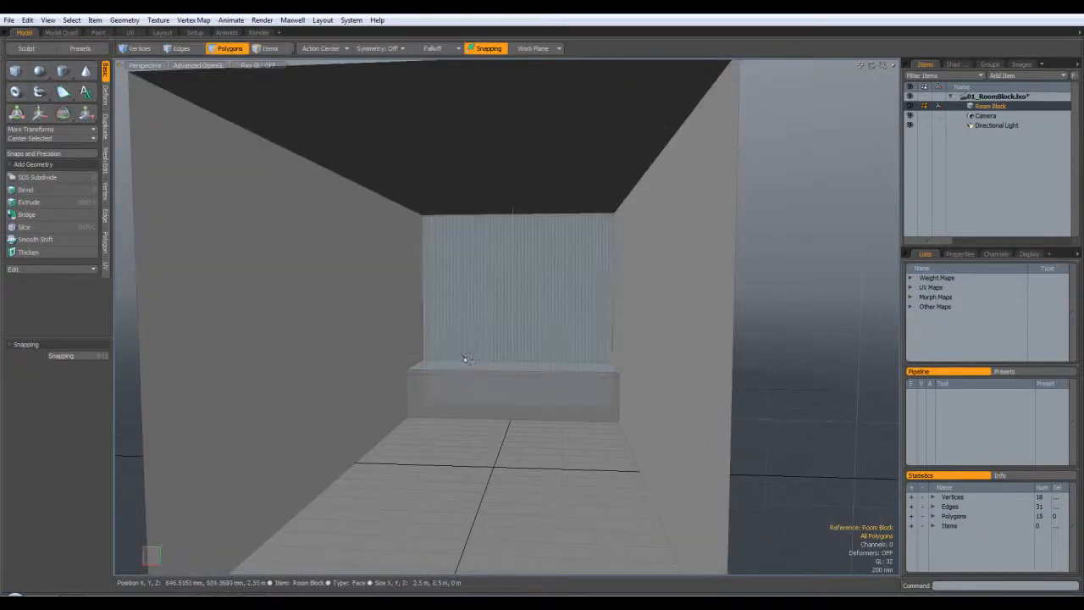
alt+drag(457, 374, 514, 320)
ctrl+alt+drag(617, 358, 572, 251)
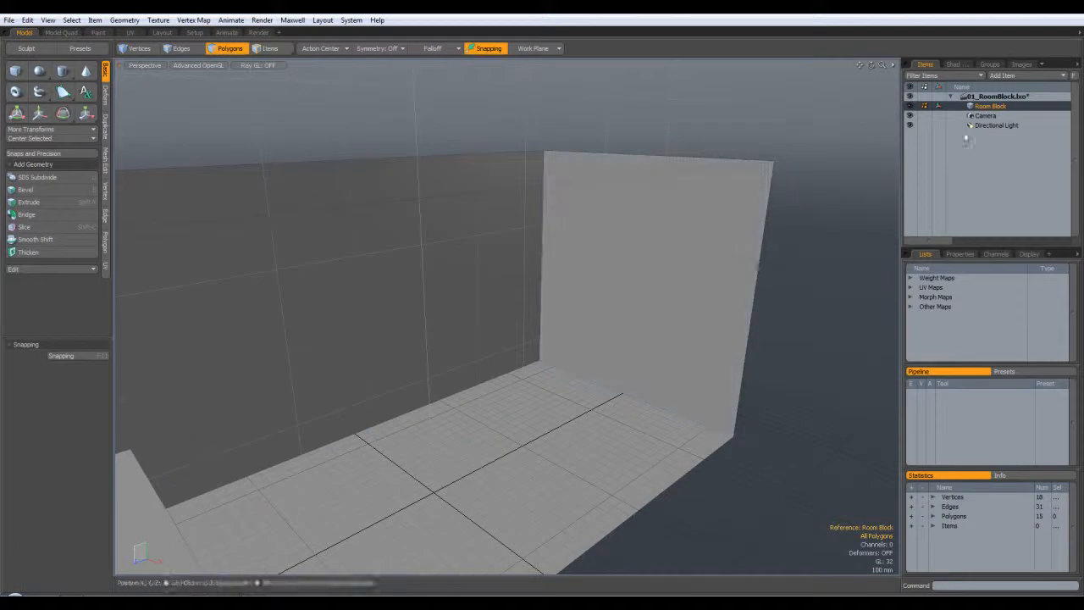
alt+drag(754, 362, 791, 346)
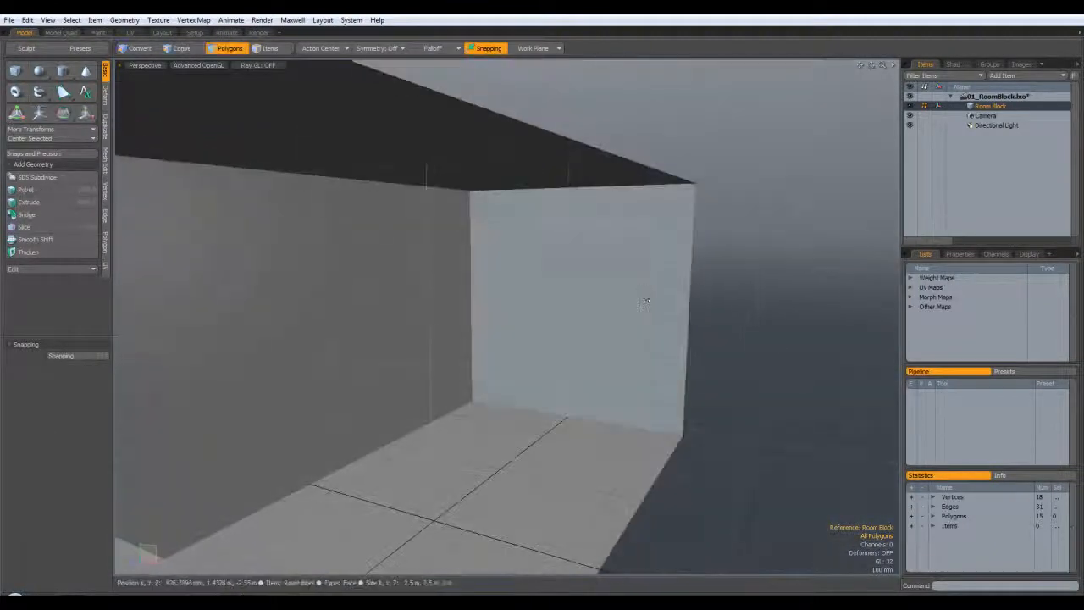
mouse_move(724, 438)
alt+mouse_down()
mouse_move(763, 347)
mouse_move(735, 356)
mouse_move(724, 453)
alt+mouse_up()
key(3)
click(644, 356)
alt+drag(661, 351, 779, 353)
- Show the selected wall in the front view and set the snapping mode to Grid
key(KP_1)
key(KP_2)
scroll(752, 307, down, 10)
scroll(752, 306, up, 8)
scroll(752, 308, up, 2)
scroll(779, 353, down, 4)
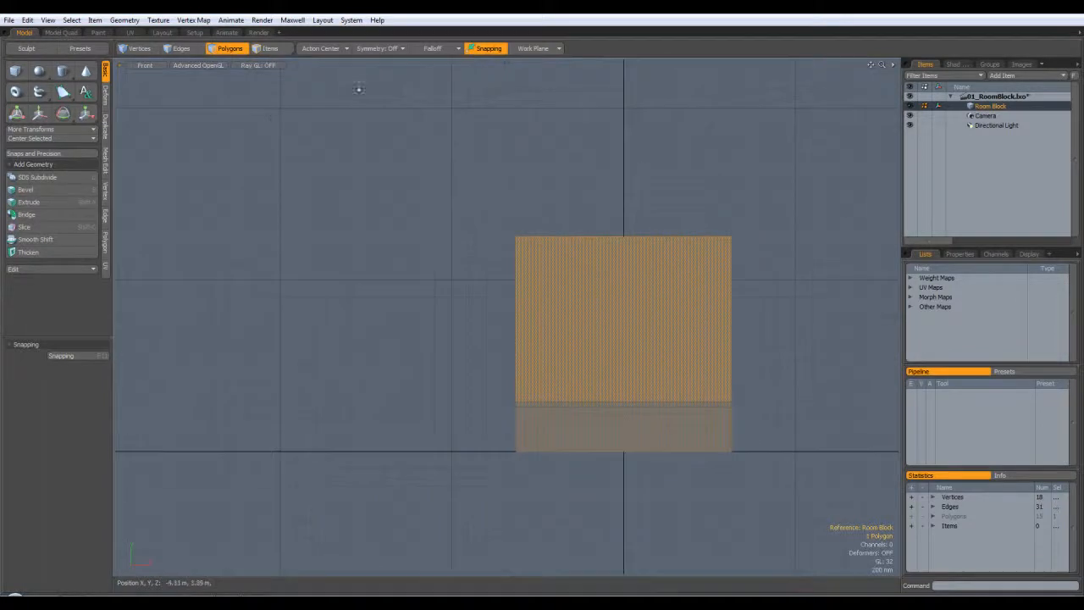
click(81, 363)
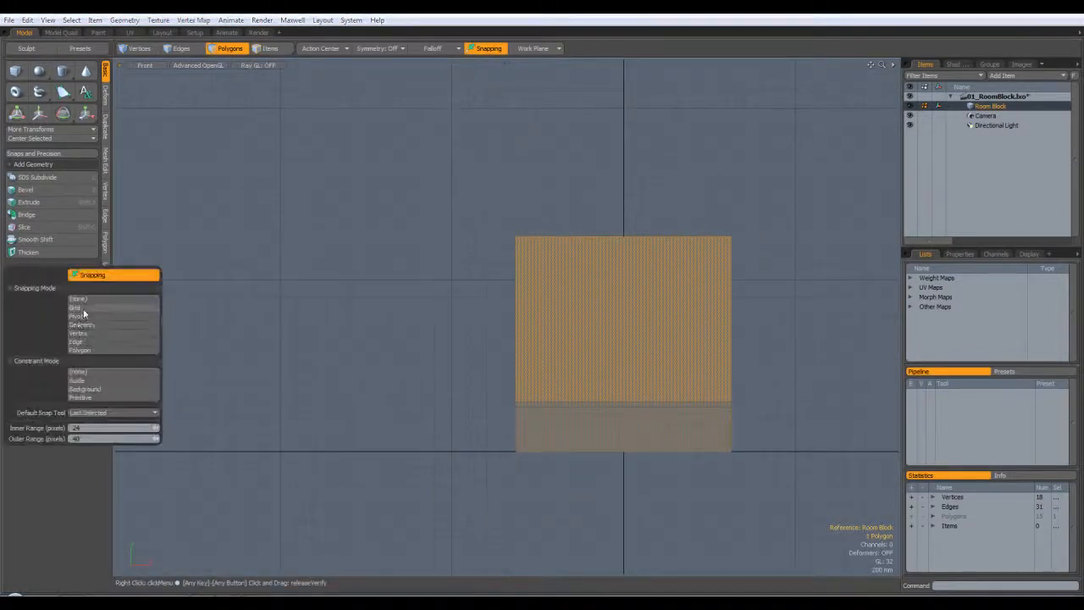
click(79, 308)
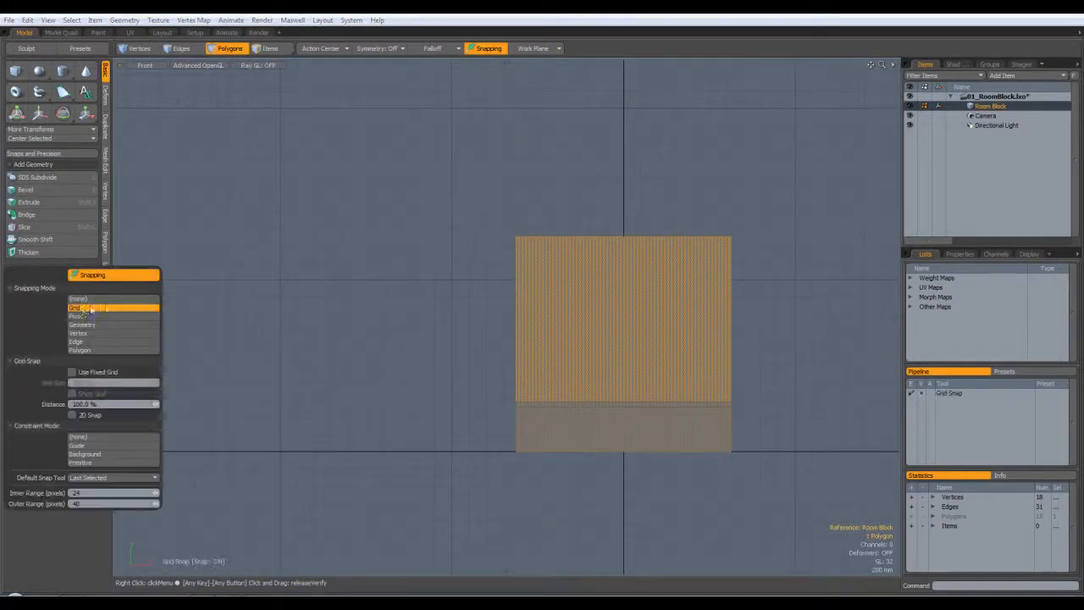
- Slice the end wall vertically through its centre along X 0 m, from Y 3.2 m to -600 mm, and clear the selection
click(26, 228)
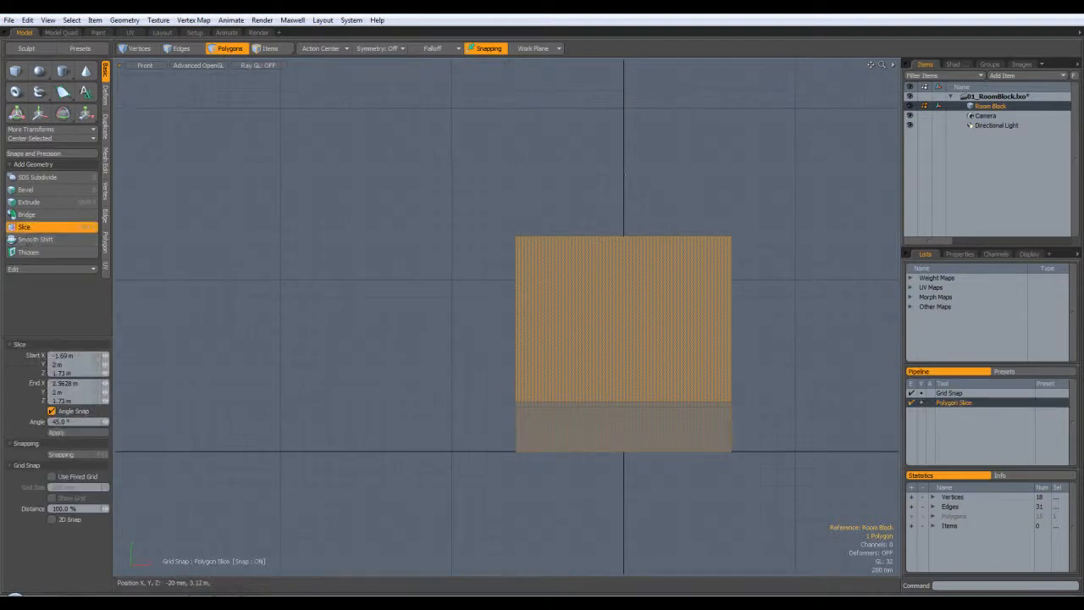
drag(638, 570, 623, 504)
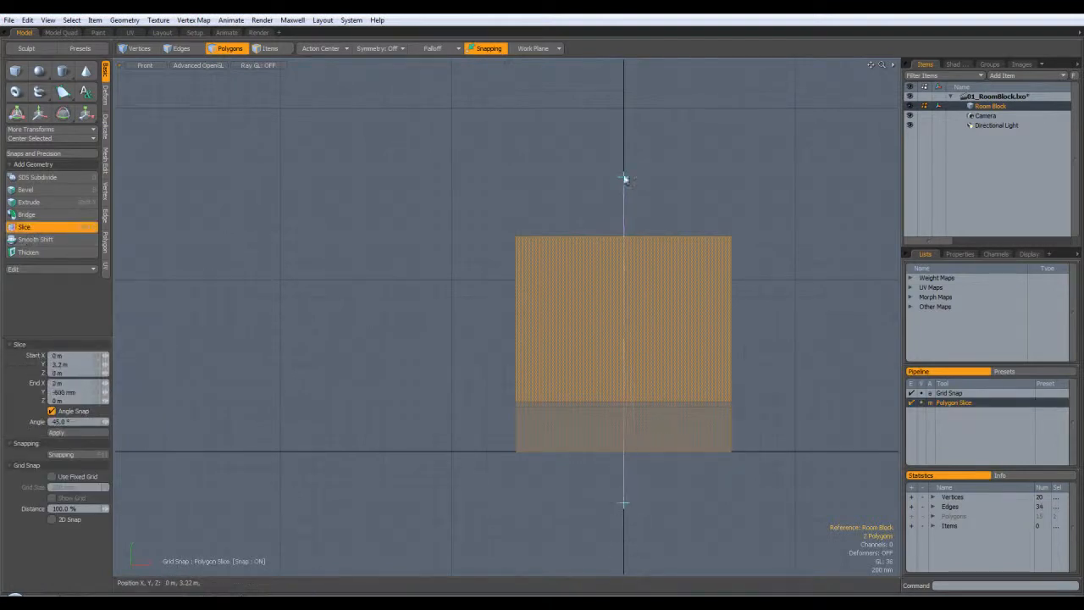
key(space)
click(759, 181)
key(5)
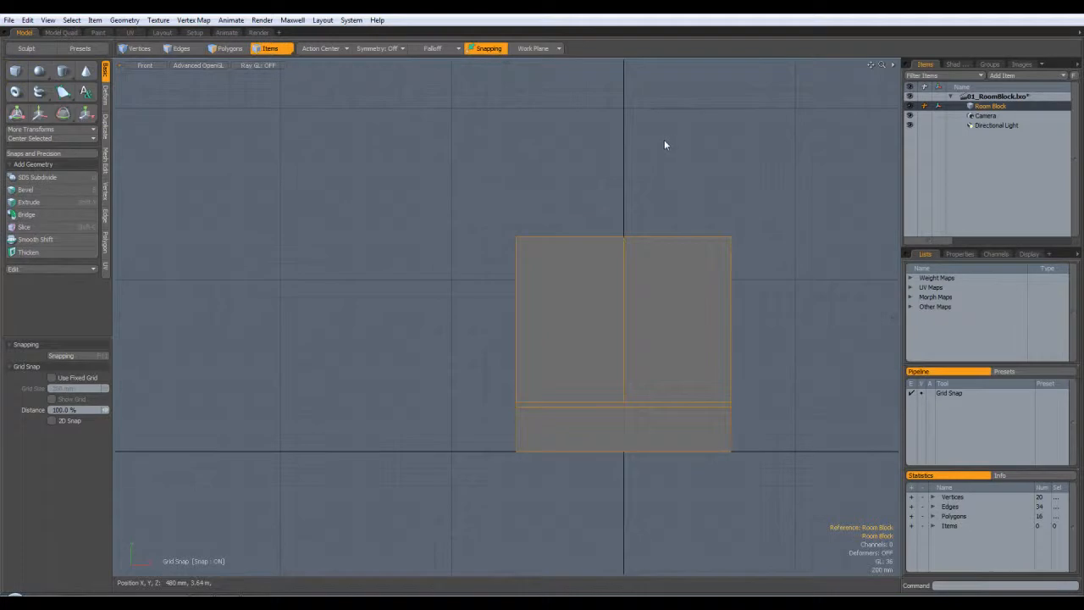
click(668, 150)
- Select the end wall's centre edge in the perspective view and split it with Edge Bevel at an inset of 400 mm, without intermediate rounding edges
key(ctrl+space)
click(695, 147)
alt+drag(635, 220, 643, 316)
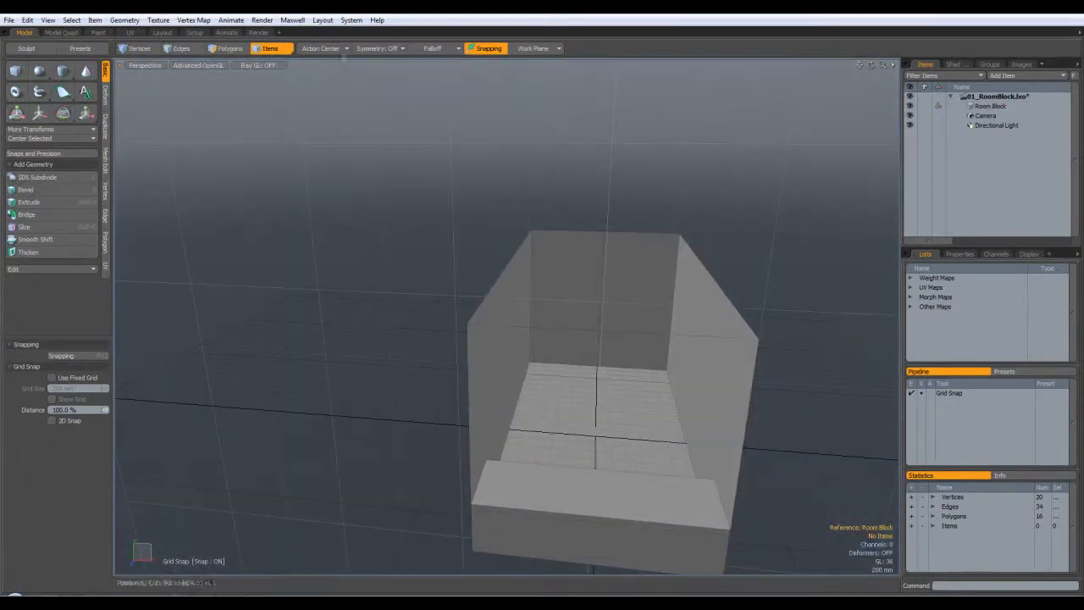
click(179, 48)
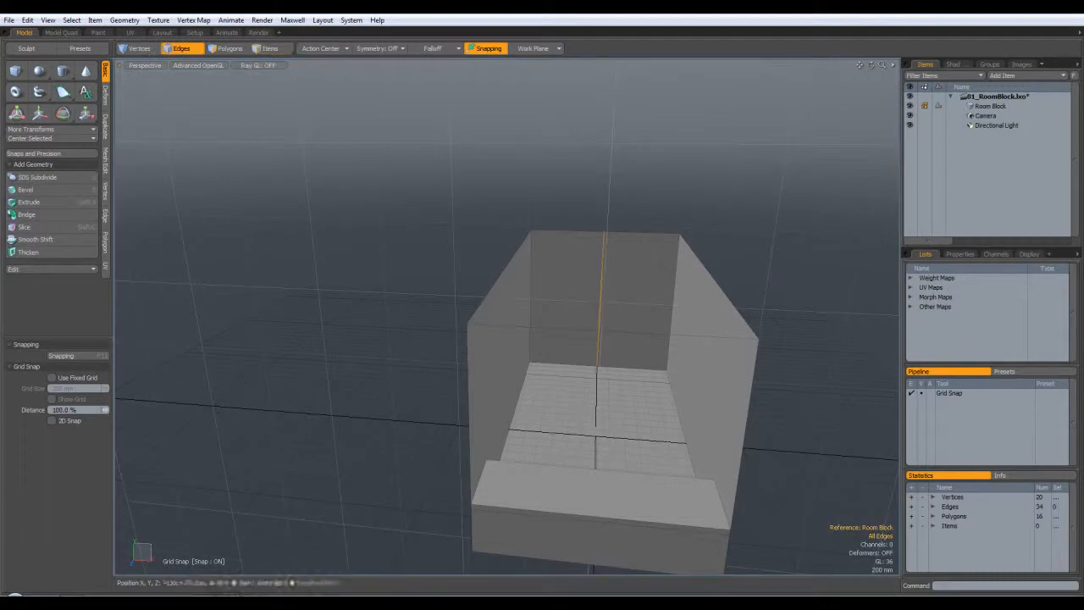
alt+drag(736, 292, 747, 331)
key(b)
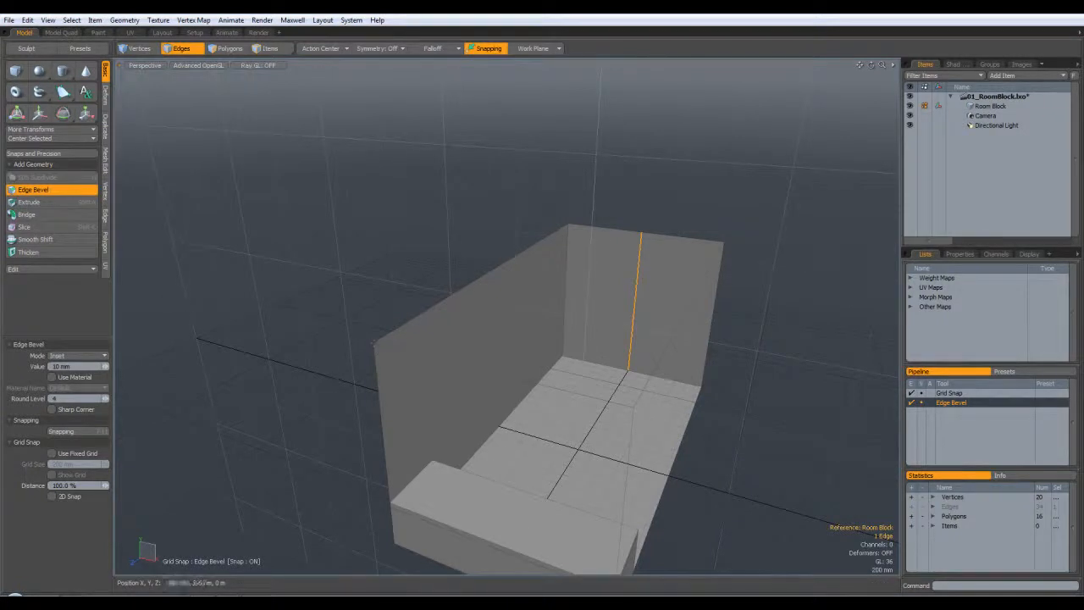
click(621, 320)
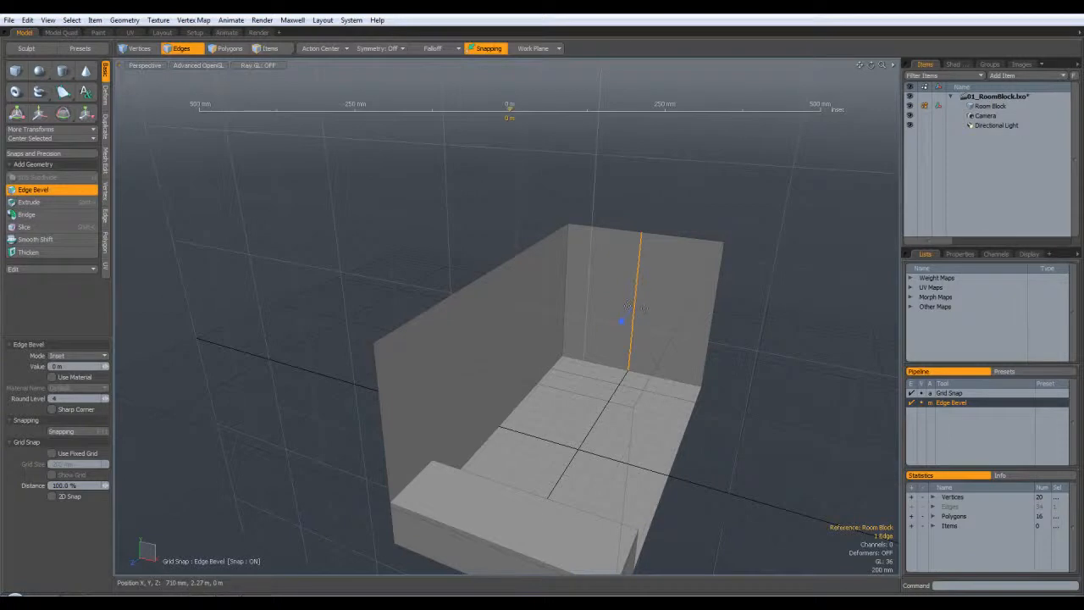
drag(622, 320, 640, 181)
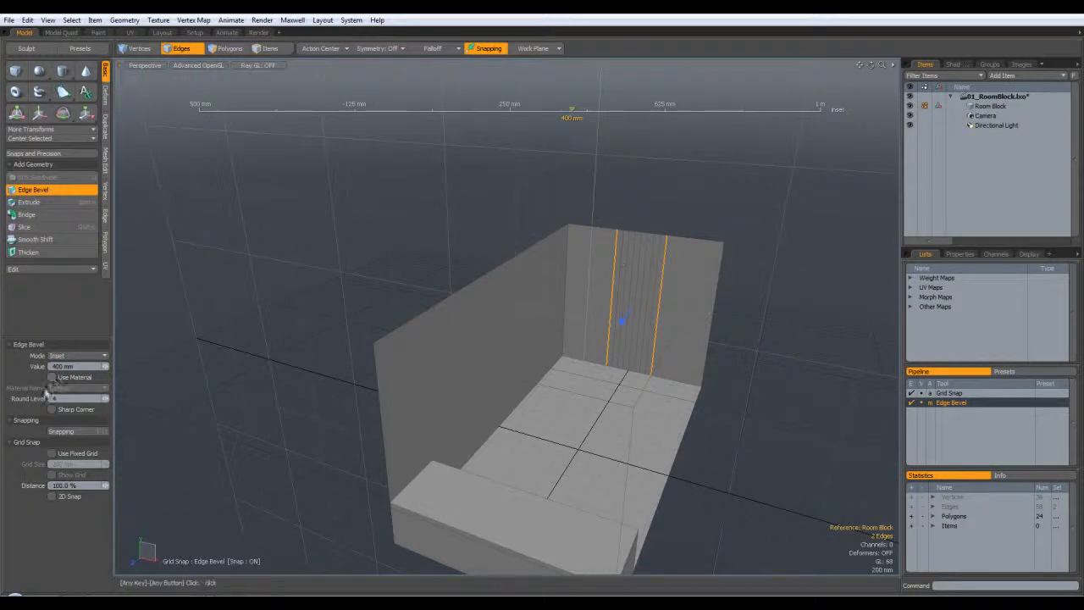
click(104, 403)
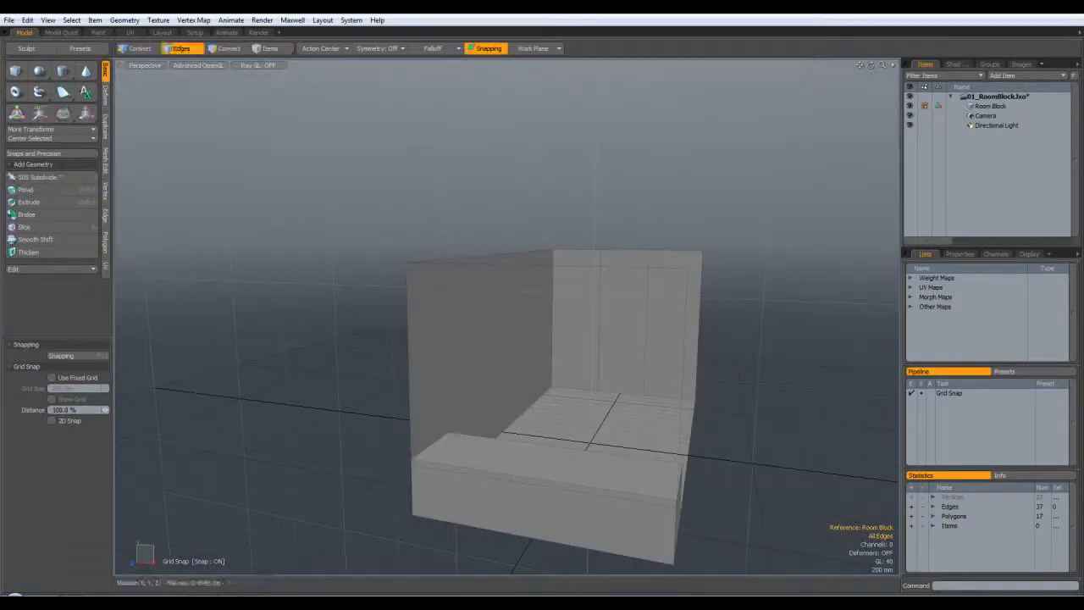
- Select the three vertical polygons that make up the divided end wall
click(220, 49)
click(622, 322)
alt+drag(751, 392, 765, 370)
click(721, 175)
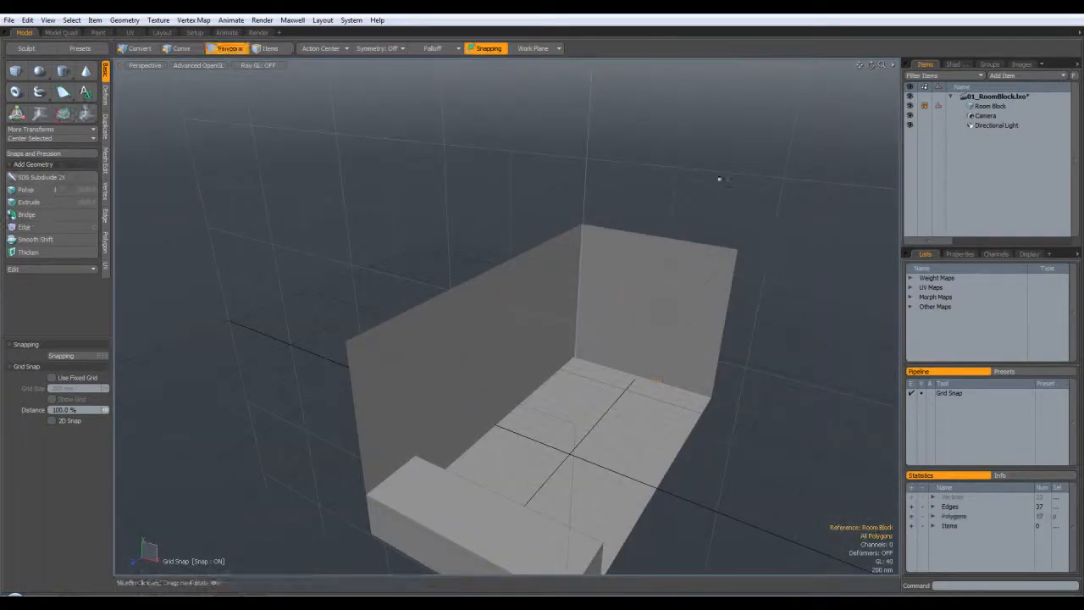
alt+drag(721, 174, 805, 157)
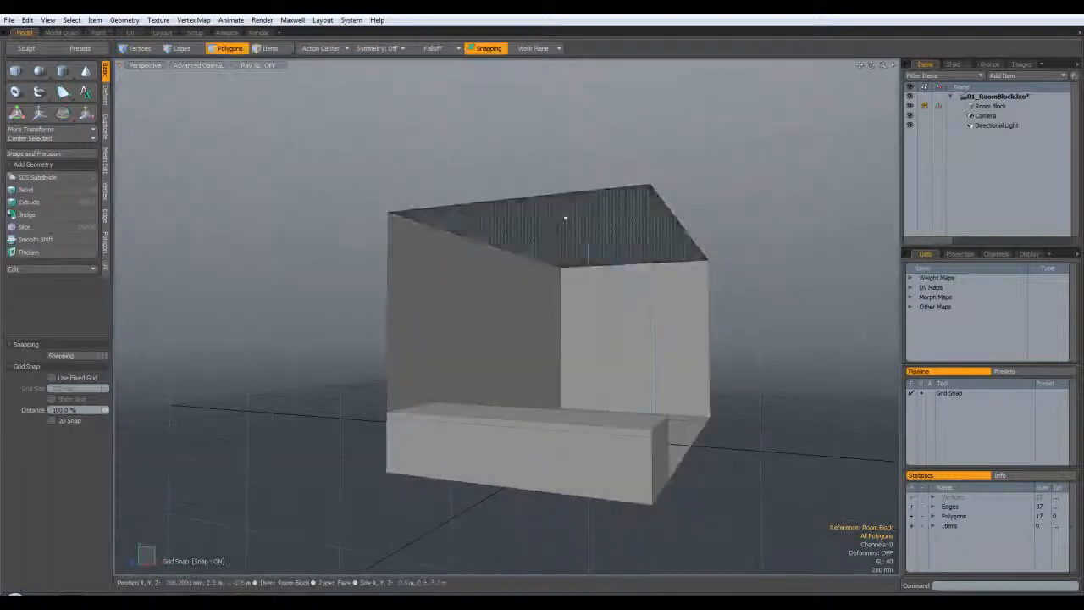
click(678, 330)
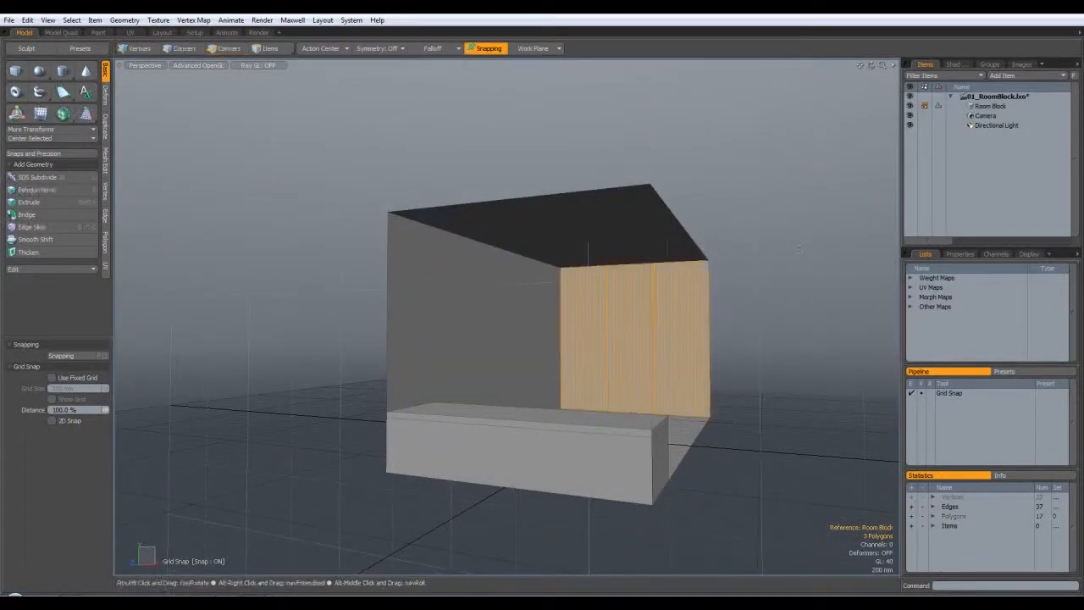
alt+drag(800, 173, 816, 245)
click(816, 245)
click(684, 307)
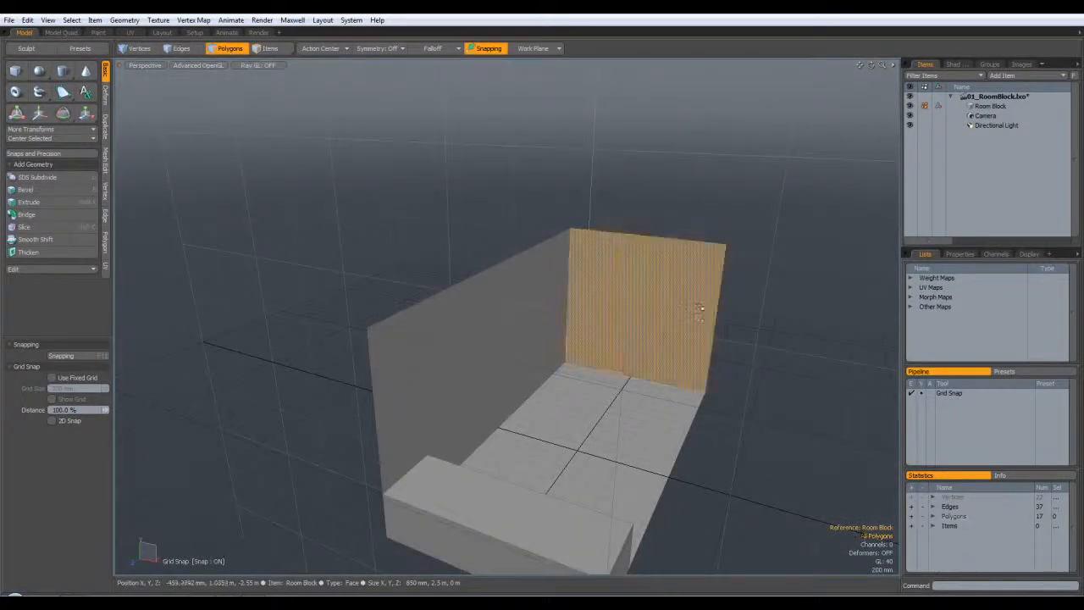
click(653, 242)
drag(653, 243, 689, 302)
alt+drag(765, 392, 816, 270)
- Slice the three wall polygons horizontally at a height of 2 m in the front view, and clear the selection
key(KP_2)
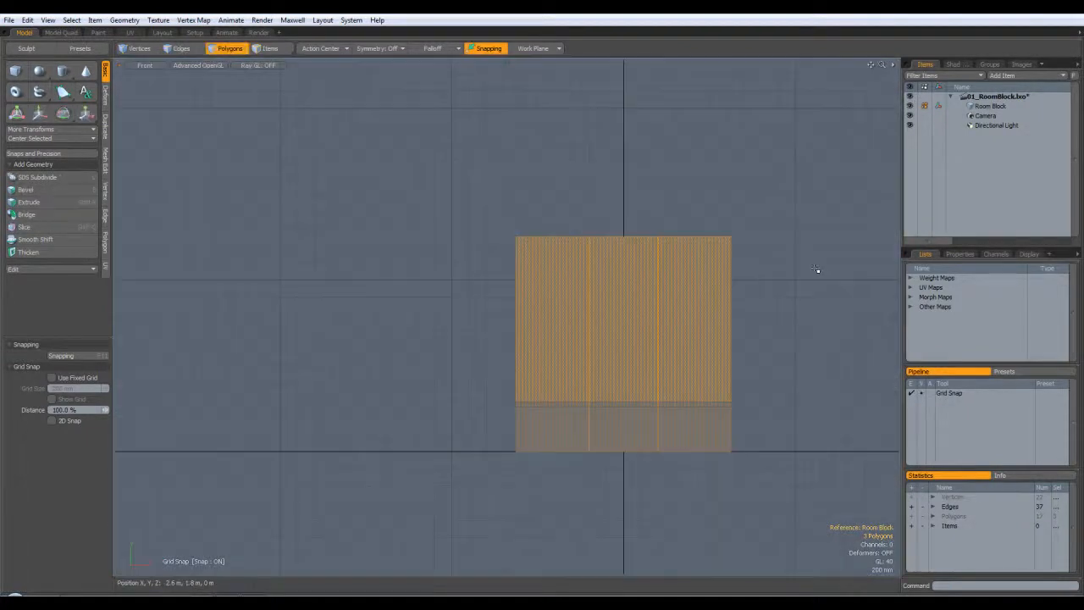
click(78, 357)
click(33, 227)
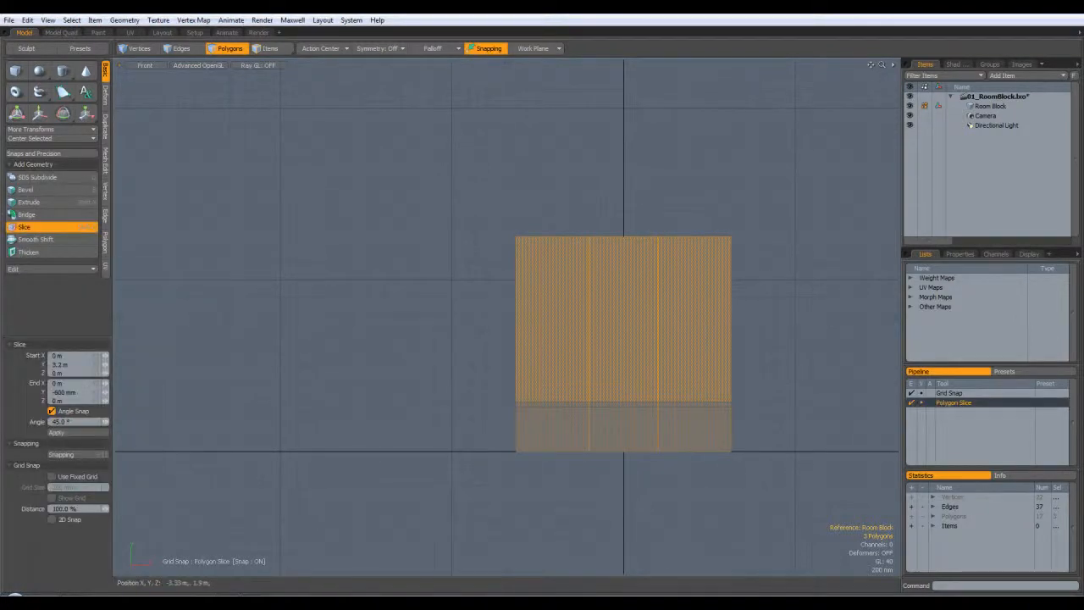
drag(468, 279, 898, 279)
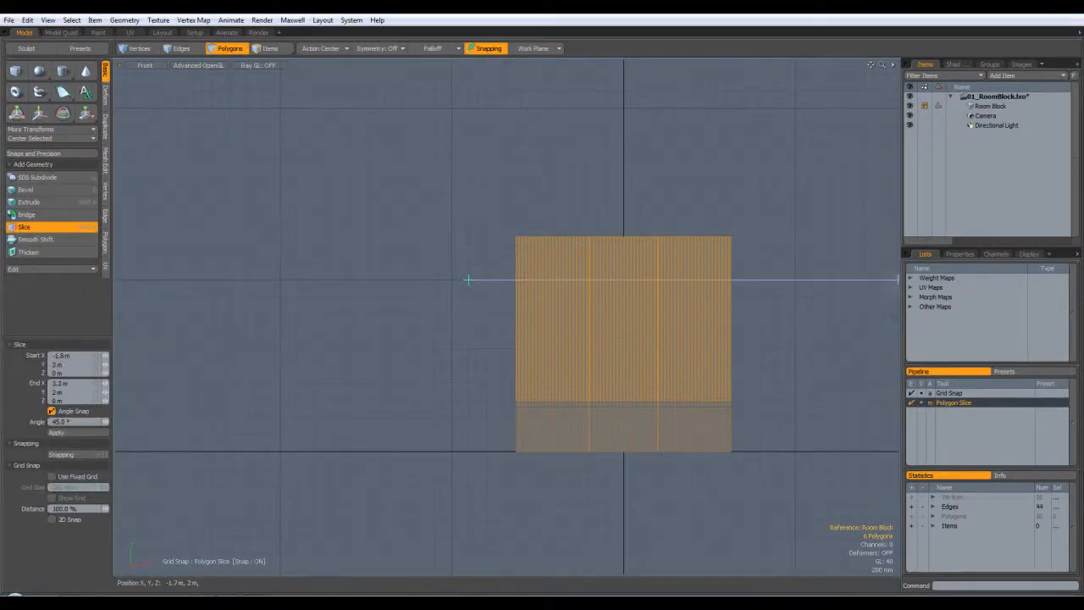
key(space)
- Check the doorway polygon in the end wall by selecting it in the perspective view, and clear the selection
key(ctrl+space)
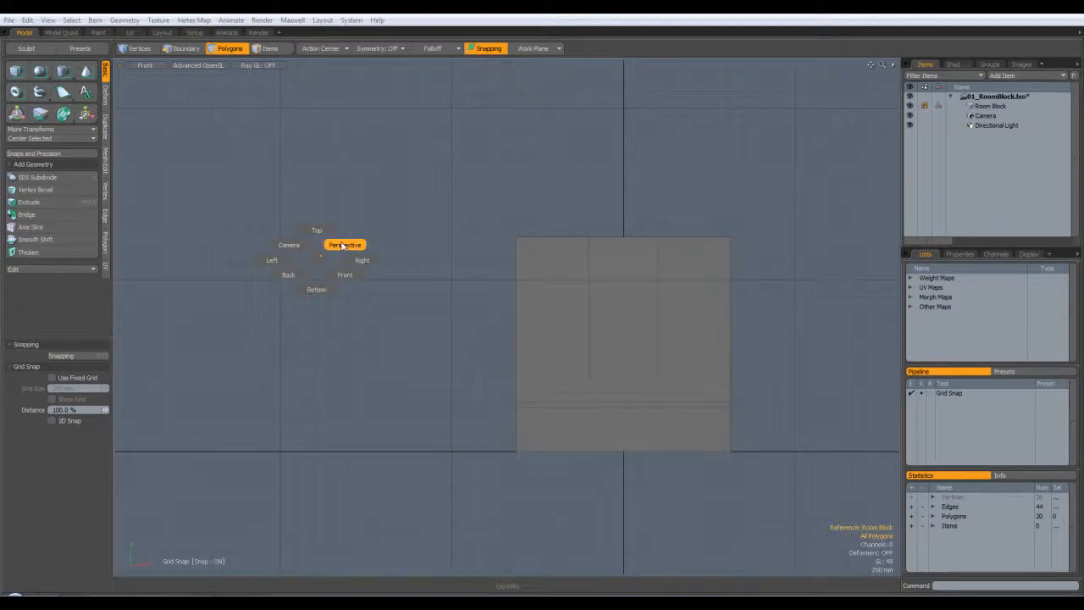
click(342, 244)
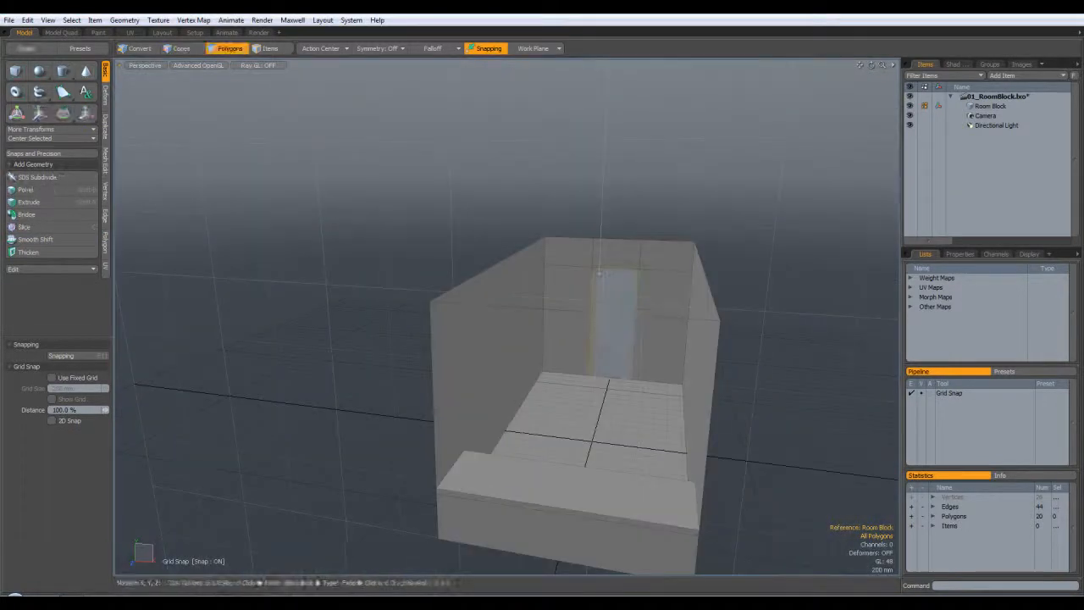
click(610, 331)
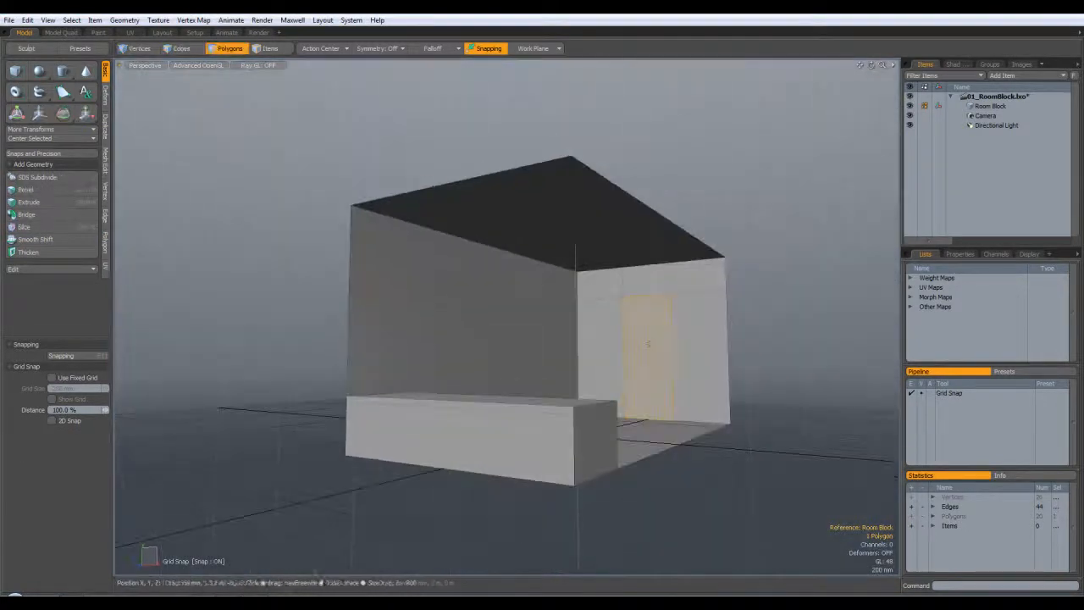
alt+drag(677, 342, 740, 375)
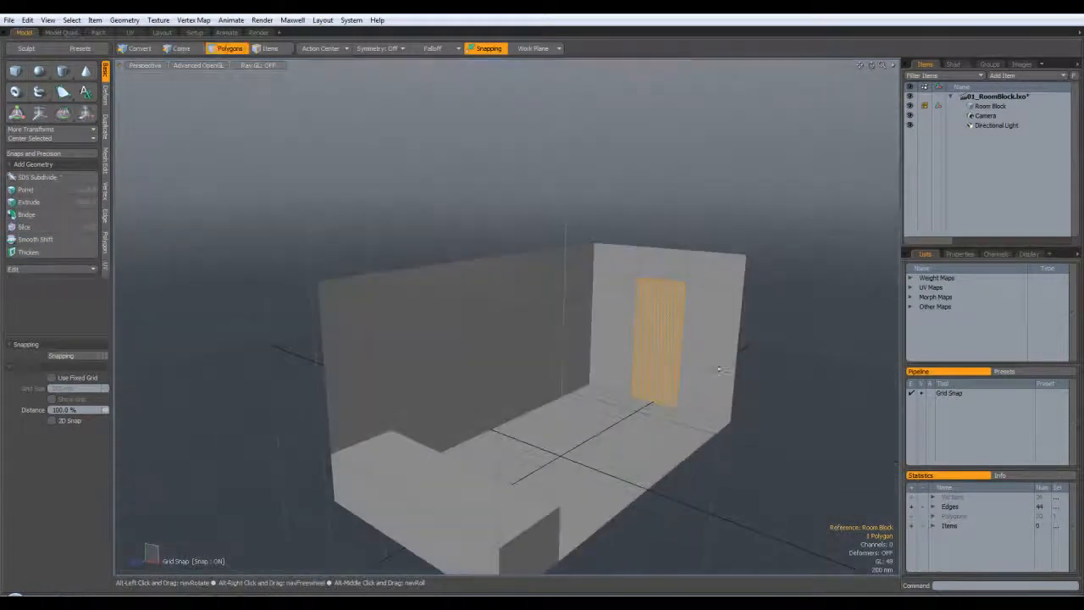
click(791, 297)
- Select the two vertical edges along one side of the doorway and try moving them sideways
click(189, 52)
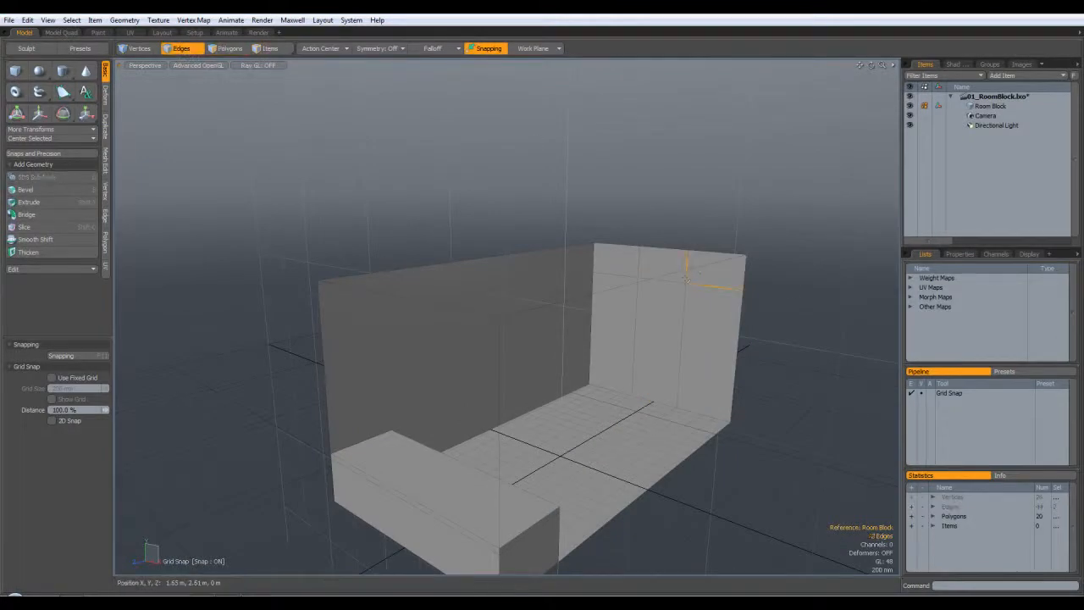
ctrl+click(714, 286)
key(w)
drag(728, 339, 730, 339)
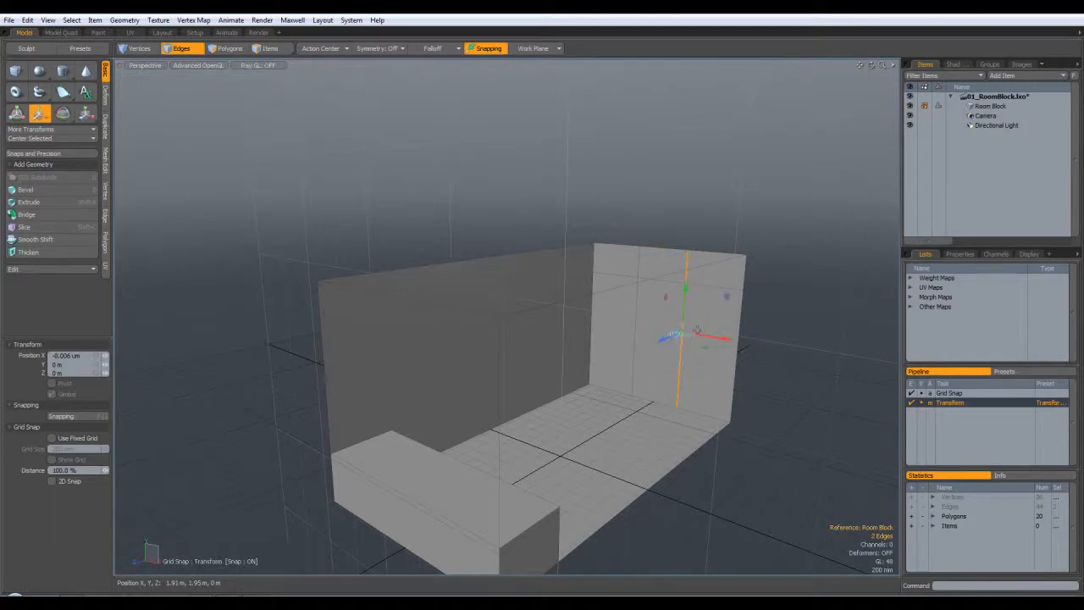
key(Escape)
- Draw a flat cube outline about 600 mm wide and 800 mm long beside the room in the top view
alt+drag(462, 161, 185, 241)
key(2)
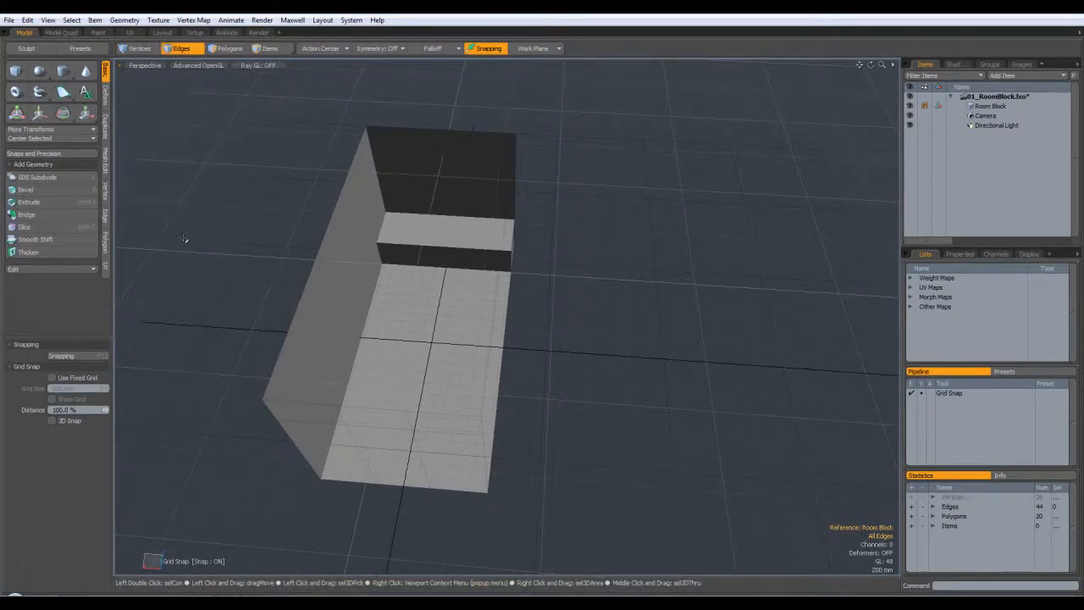
key(KP_1)
alt+drag(184, 238, 113, 173)
click(17, 71)
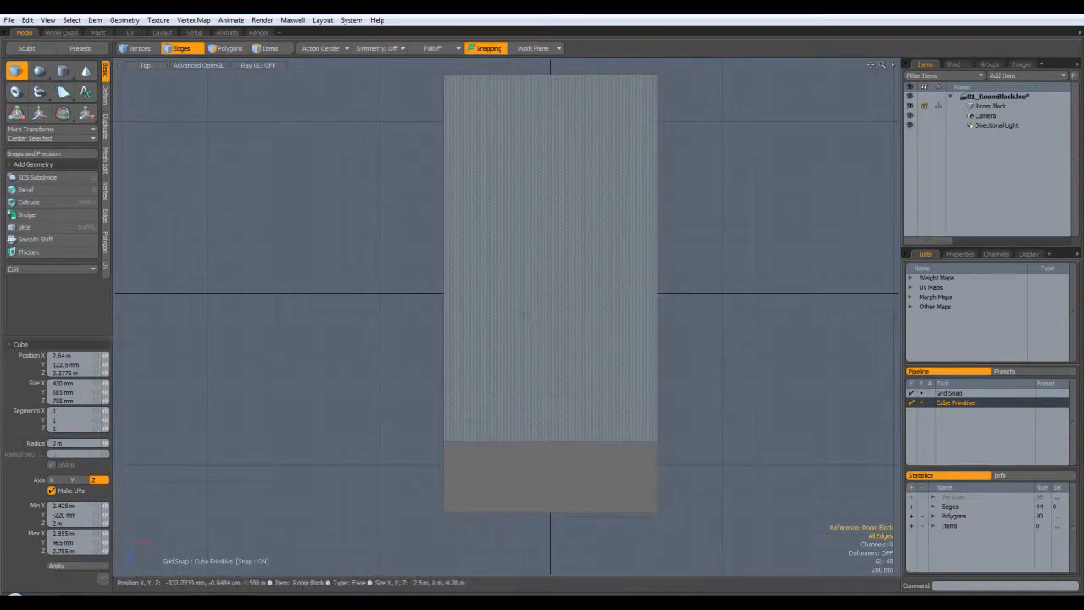
drag(276, 242, 345, 312)
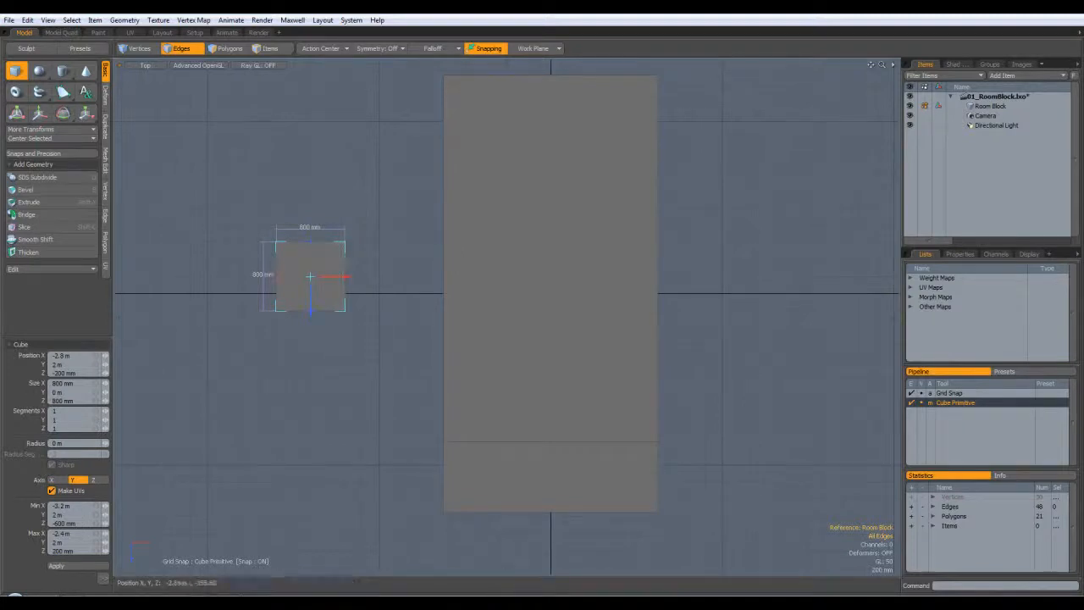
mouse_move(344, 283)
mouse_down()
mouse_move(339, 276)
mouse_move(362, 276)
mouse_move(316, 277)
mouse_move(332, 280)
mouse_up()
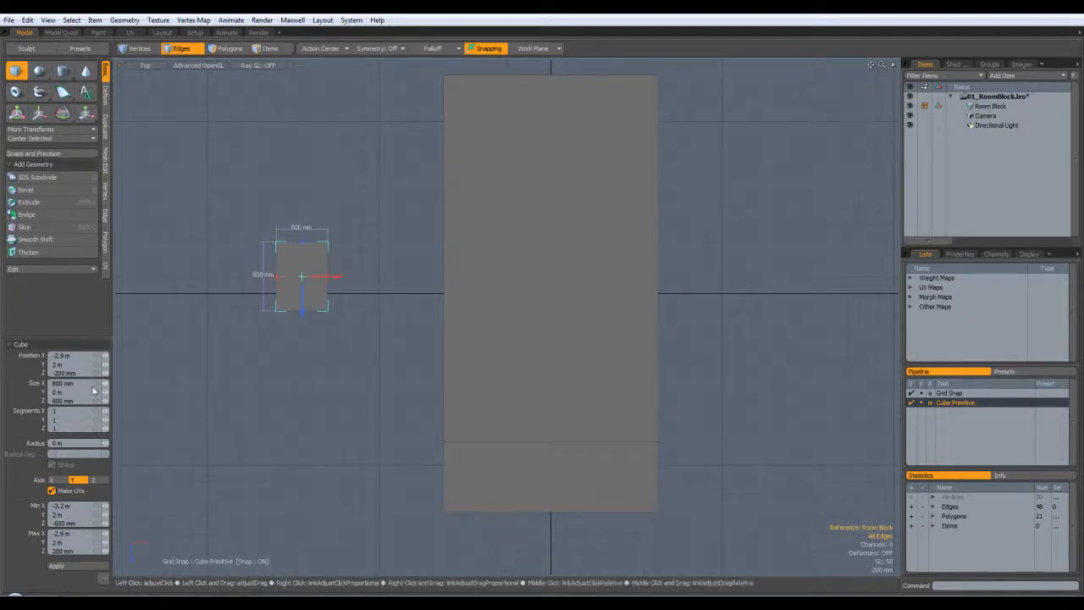
- Set the new box's size to 540 mm in X and 700 mm in Z, and raise it about 200 mm high
drag(83, 384, 3, 389)
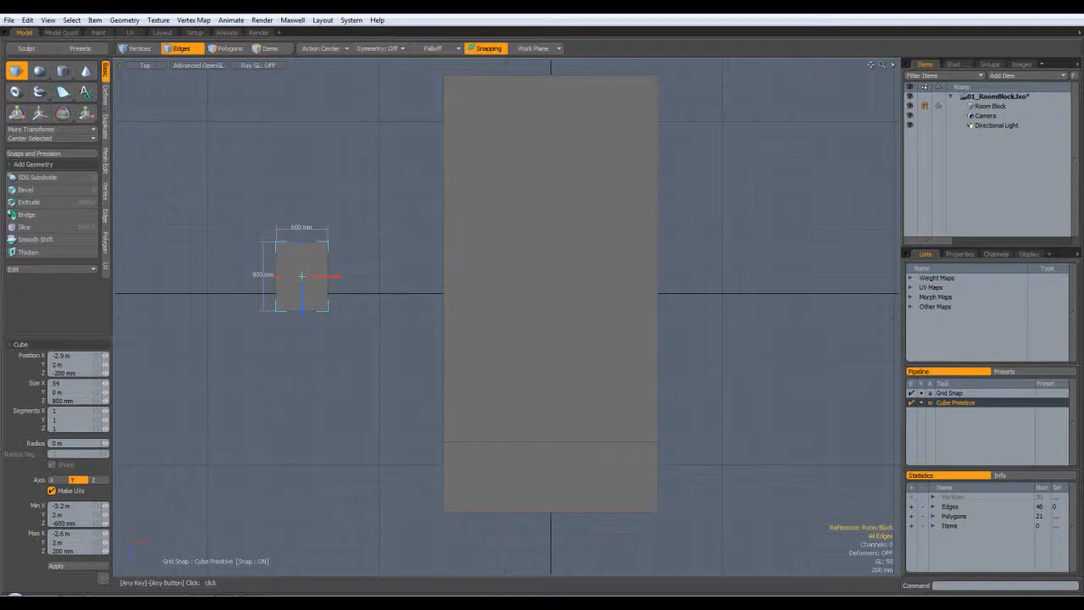
key(Return)
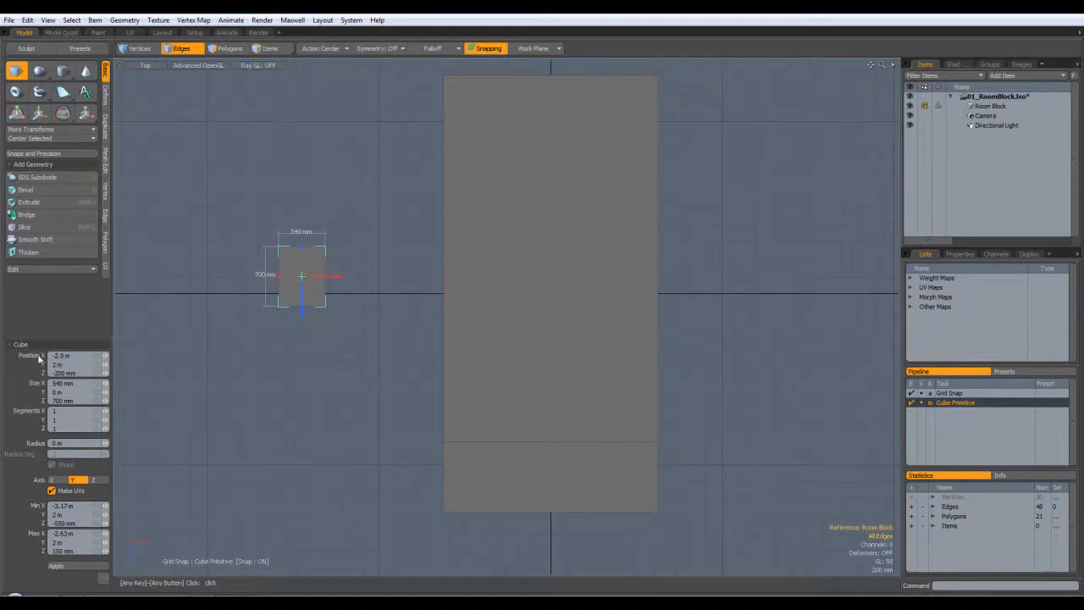
key(ctrl+space)
click(95, 349)
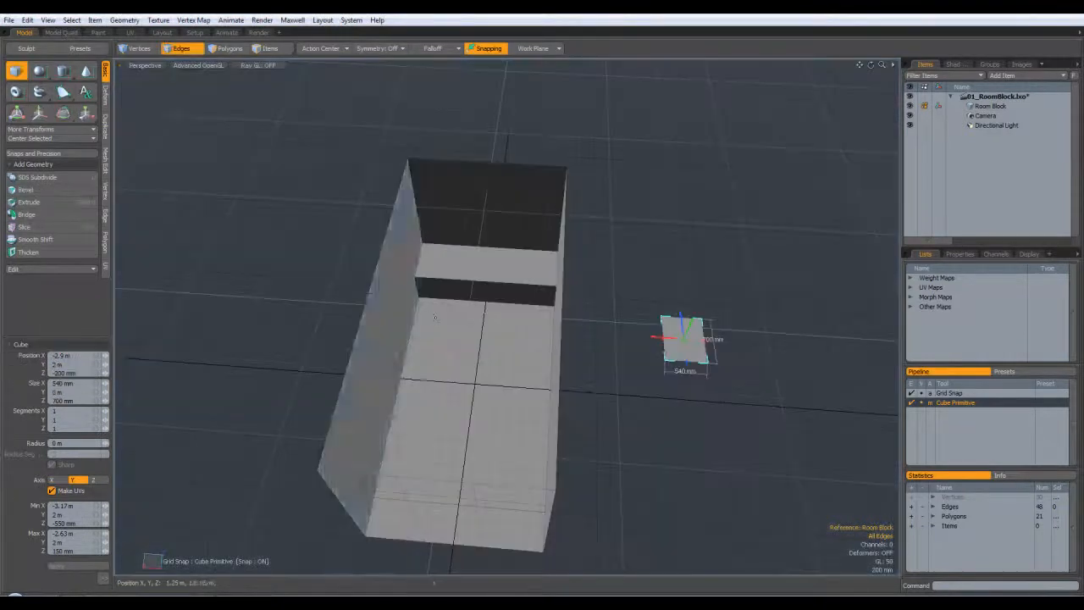
alt+drag(765, 412, 635, 362)
drag(638, 324, 639, 307)
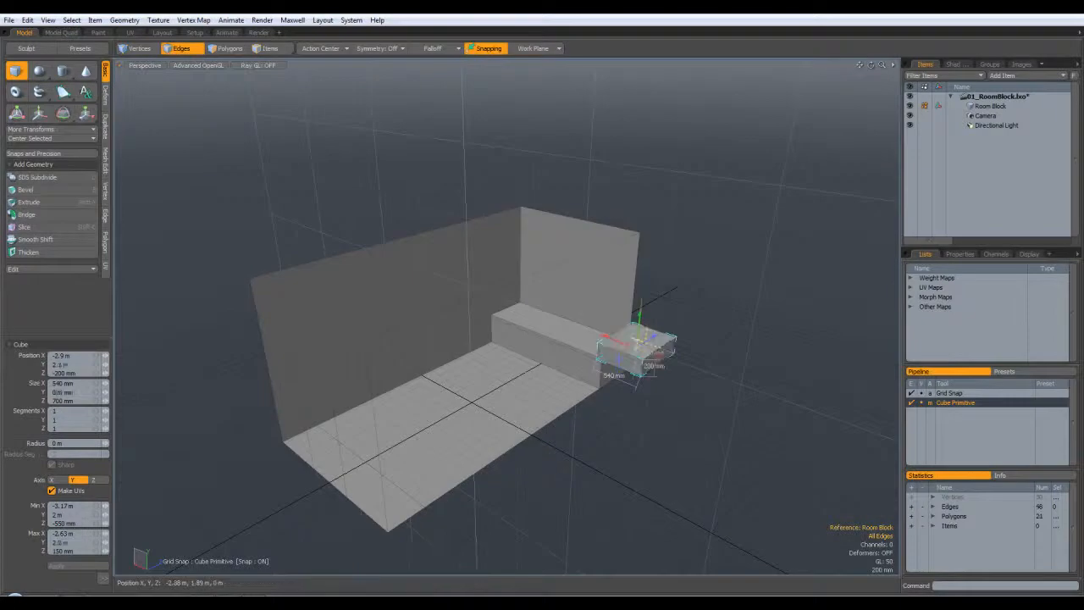
key(space)
- Turn snapping off and move the small box against the inside of the opposite long wall, about 3.86 m in X and 490 mm in Z
alt+drag(724, 372, 717, 403)
click(490, 48)
alt+drag(626, 220, 430, 310)
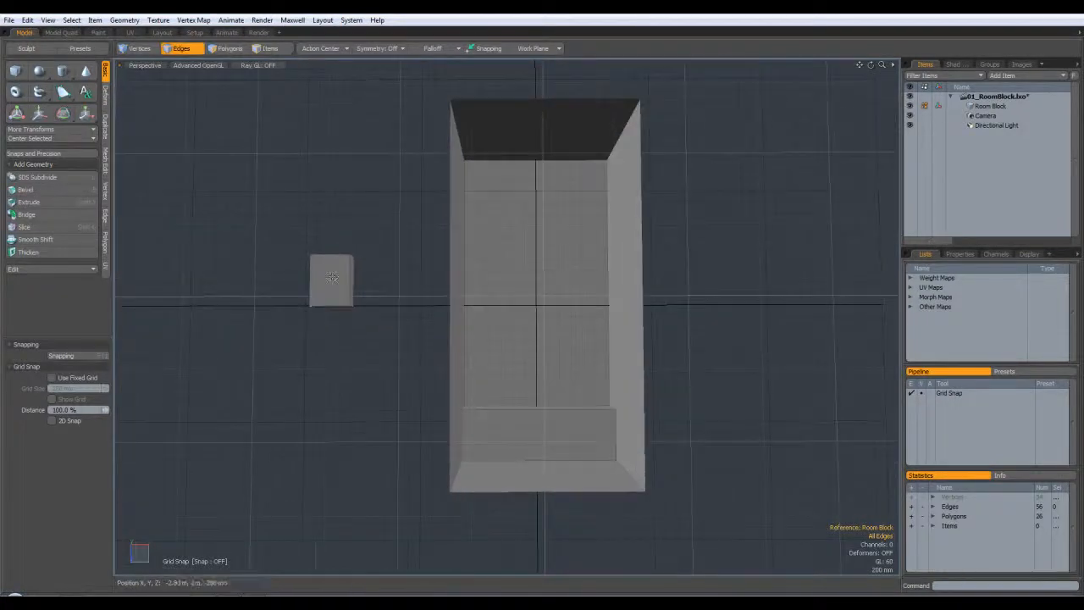
key(KP_1)
click(222, 49)
double_click(292, 277)
key(w)
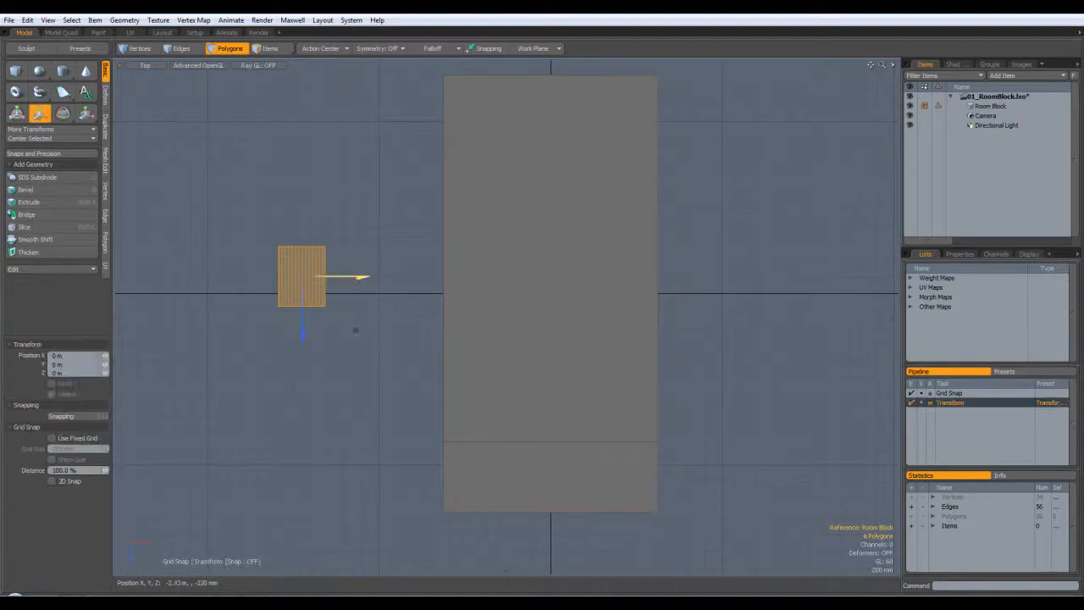
drag(357, 342, 687, 372)
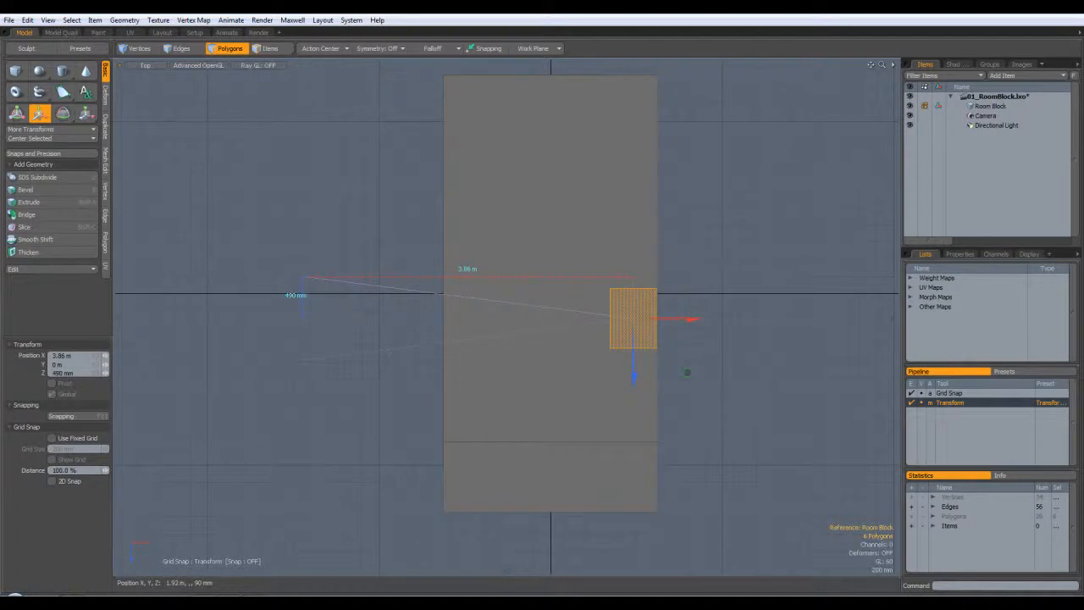
key(space)
click(704, 297)
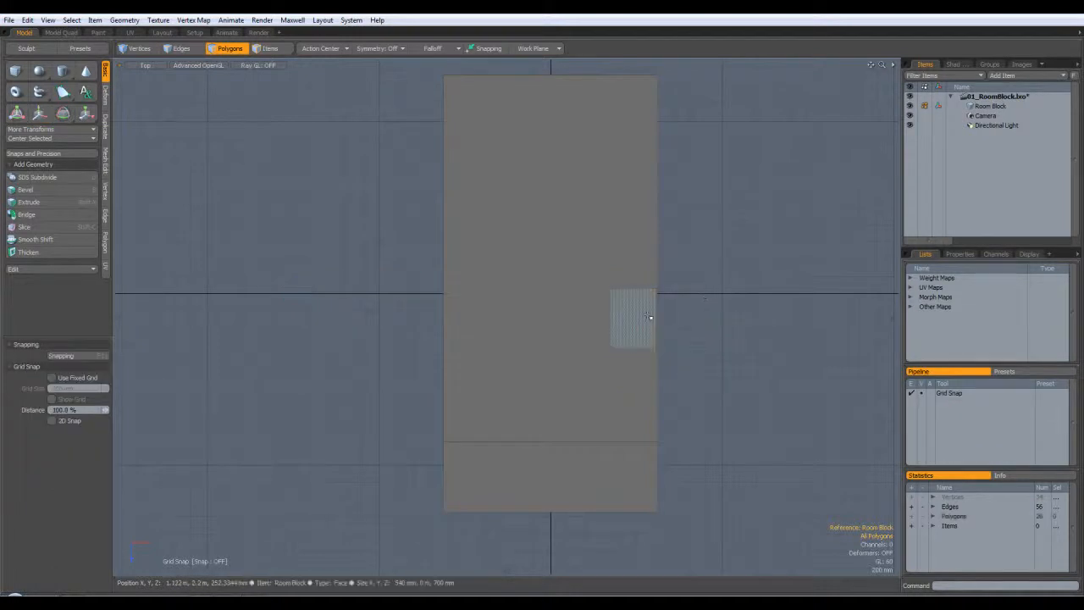
- Draw a flat cube outline about 1.89 m long in the top view, align it with the small box along the wall, and narrow it to 570 mm
click(16, 71)
drag(668, 251, 730, 417)
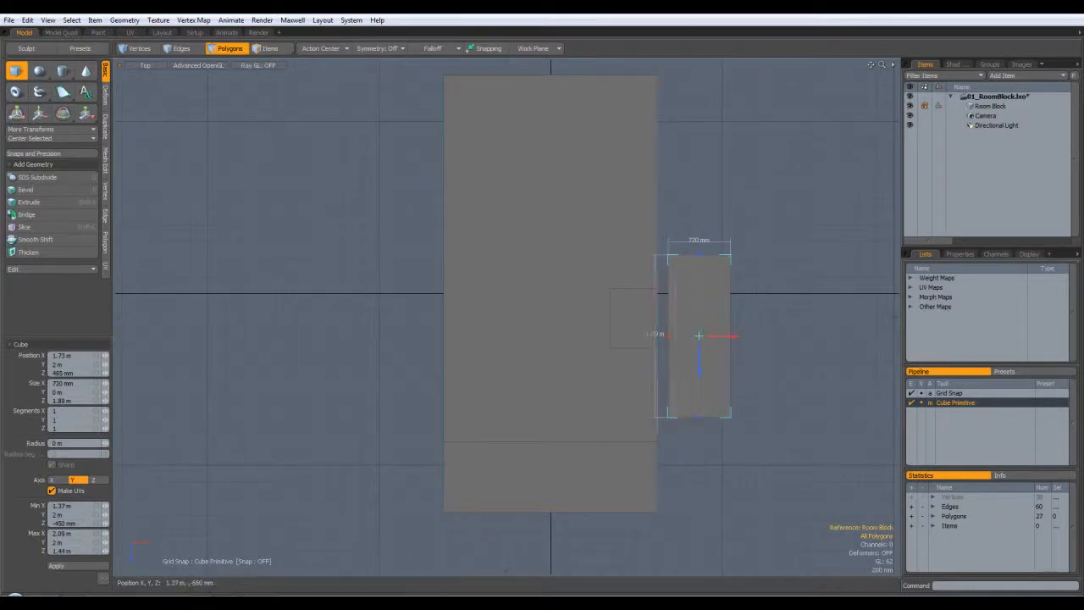
drag(721, 336, 608, 319)
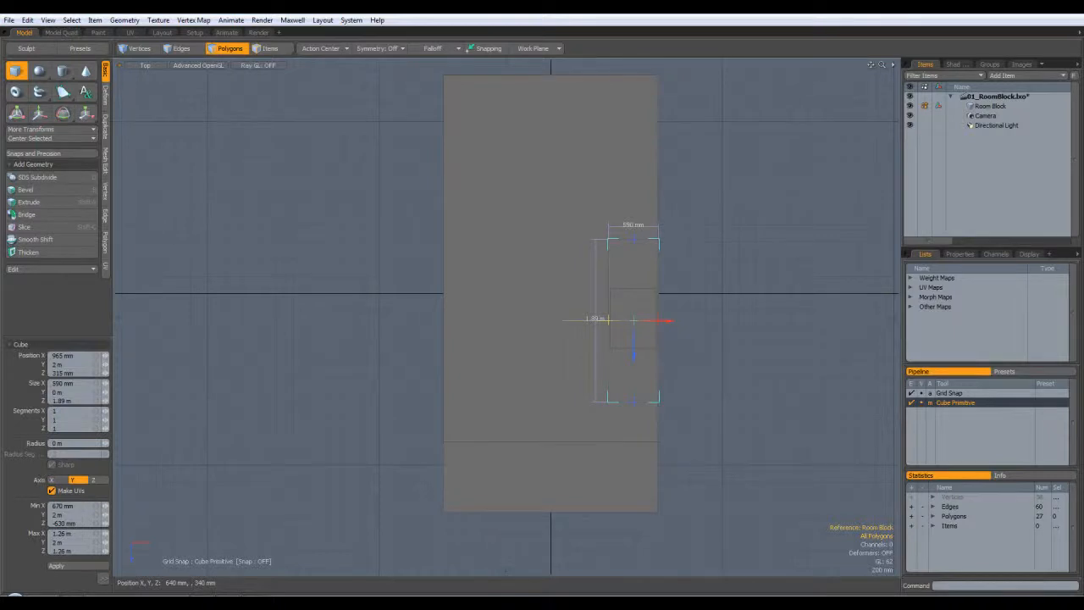
drag(609, 319, 611, 319)
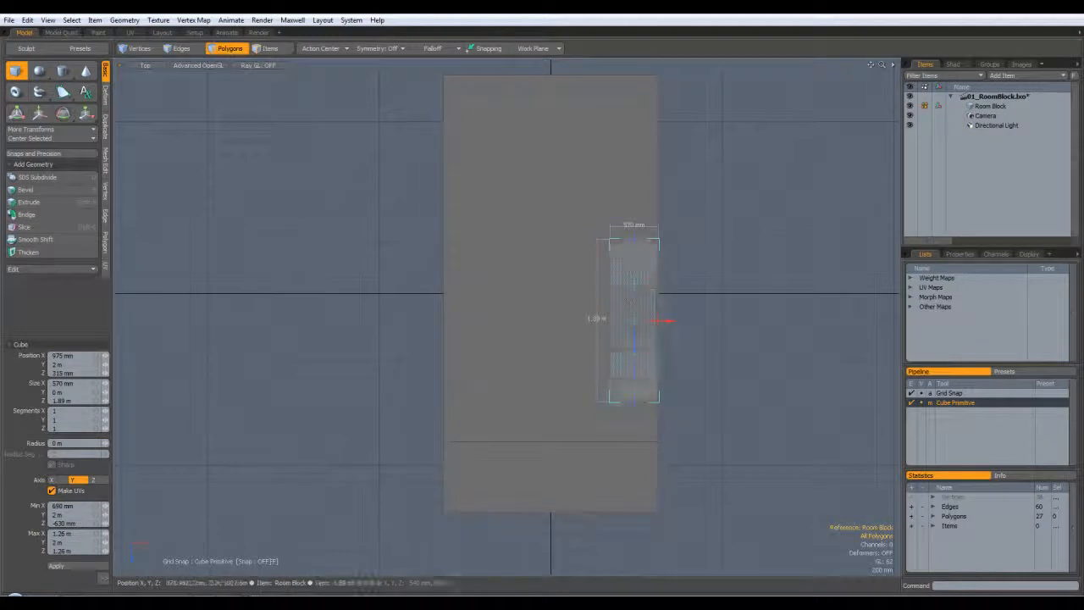
drag(635, 401, 635, 348)
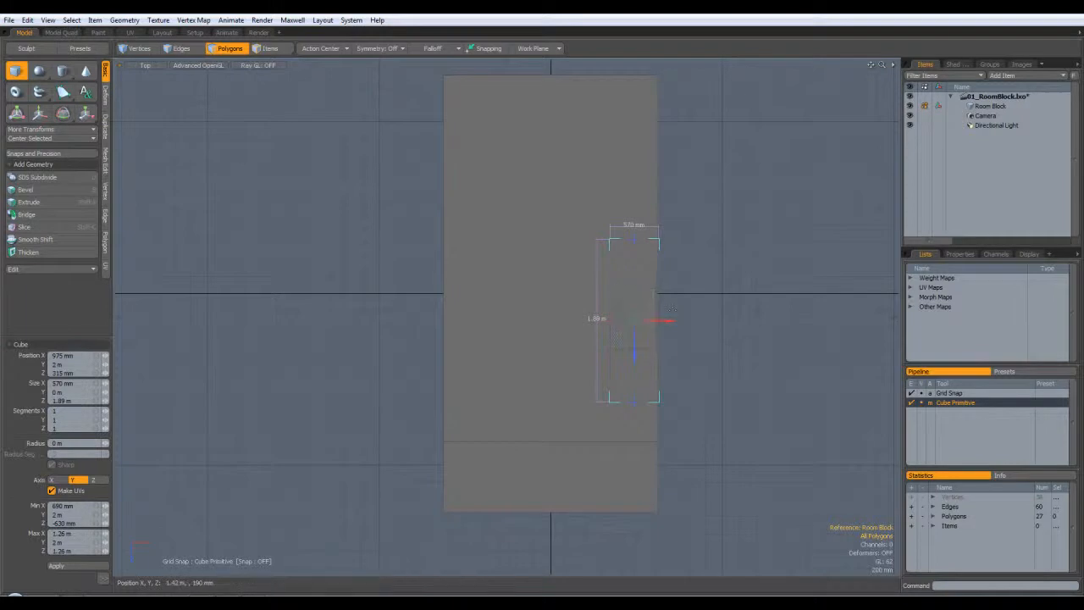
- Give the long flat box a thickness of about 60 mm in the perspective view
key(ctrl+space)
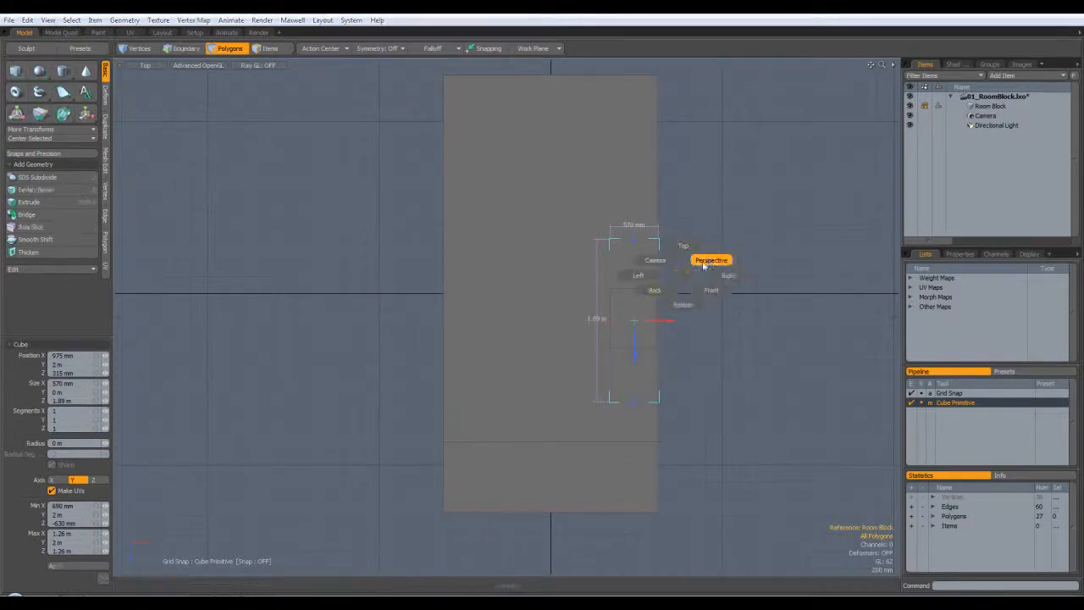
click(709, 261)
alt+drag(691, 320, 847, 140)
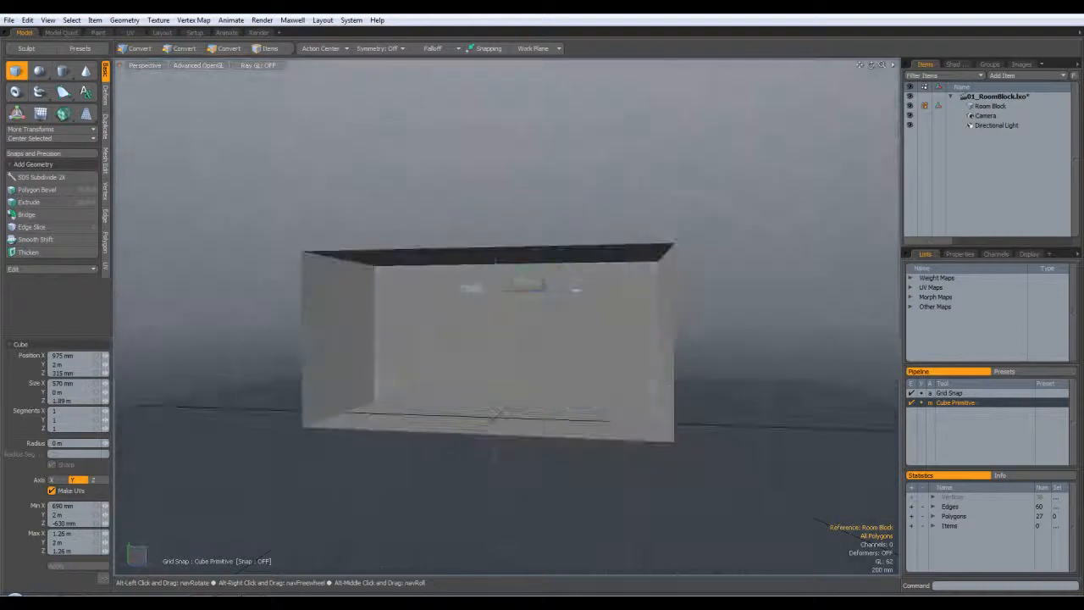
alt+drag(559, 296, 669, 338)
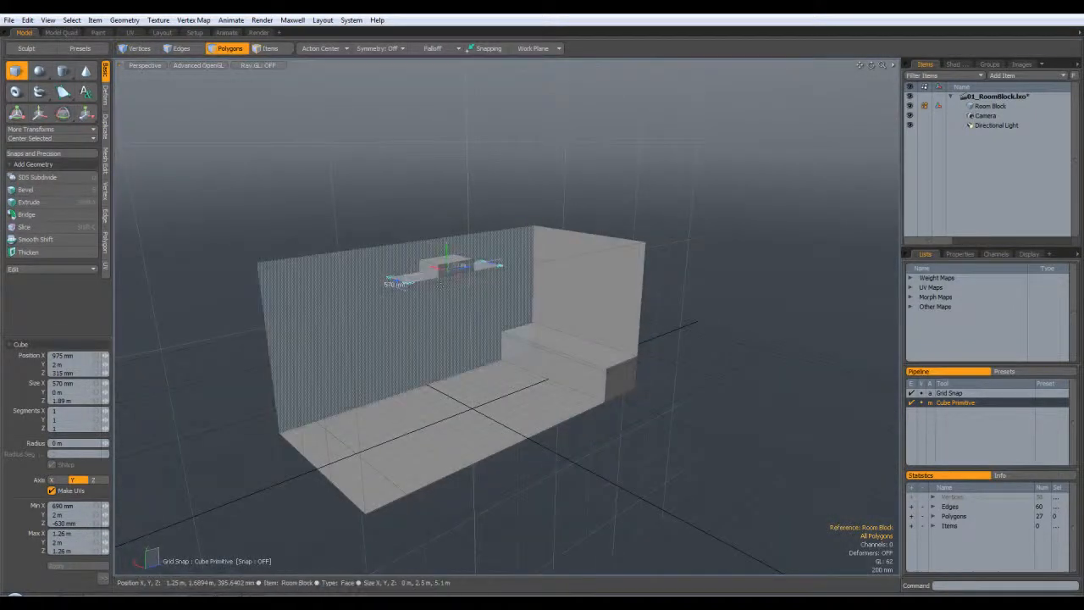
alt+drag(439, 387, 430, 298)
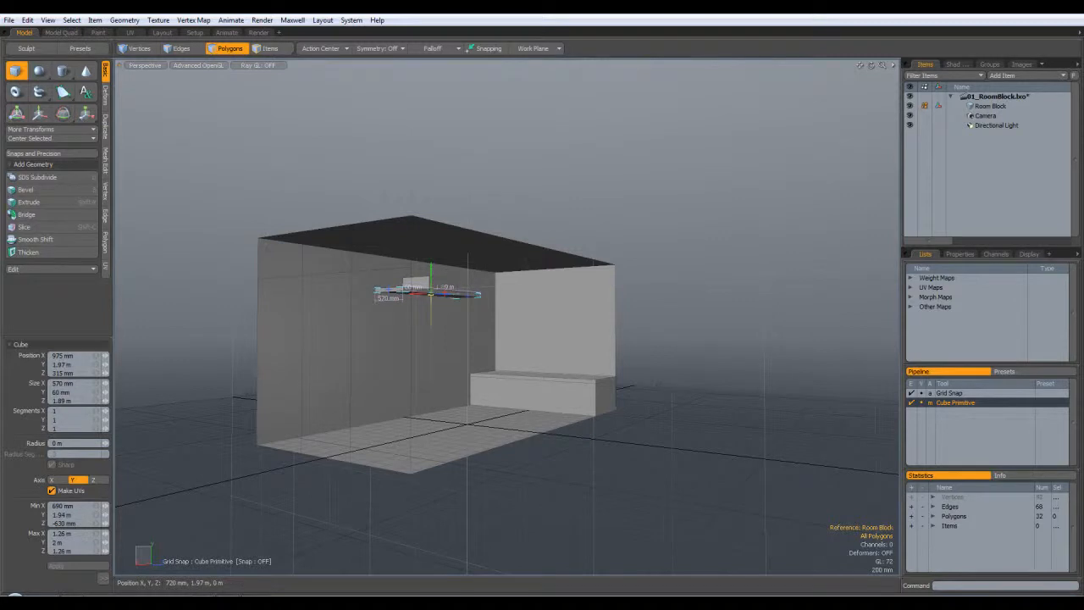
alt+drag(462, 302, 432, 258)
key(space)
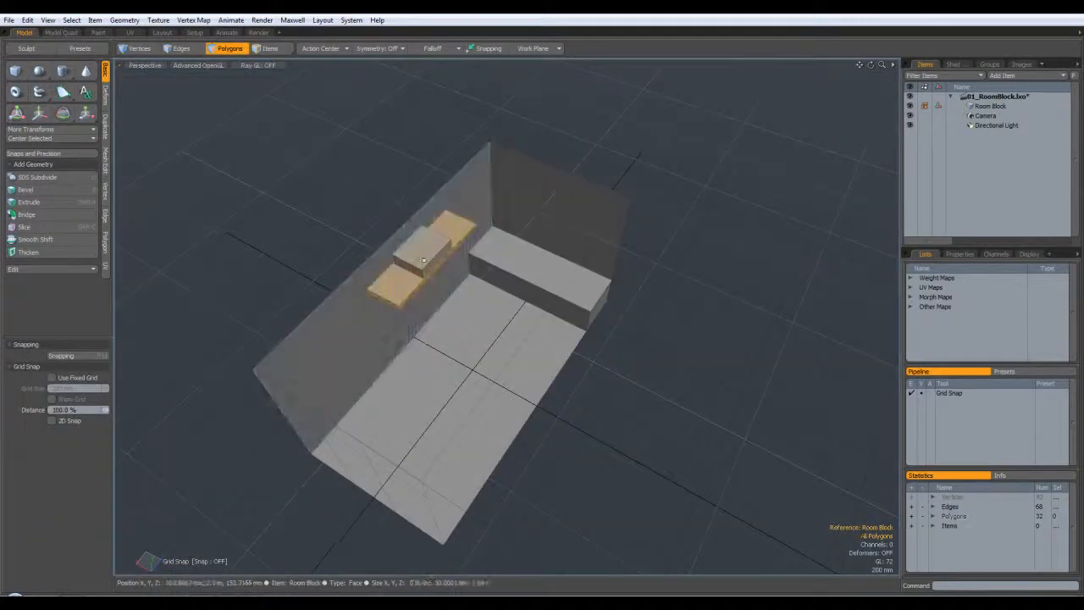
- Select both boxes on the long wall, move them down together to about mid-height of the room, and clear the selection
key(Caps_Lock)
key(Caps_Lock)
shift+double_click(432, 258)
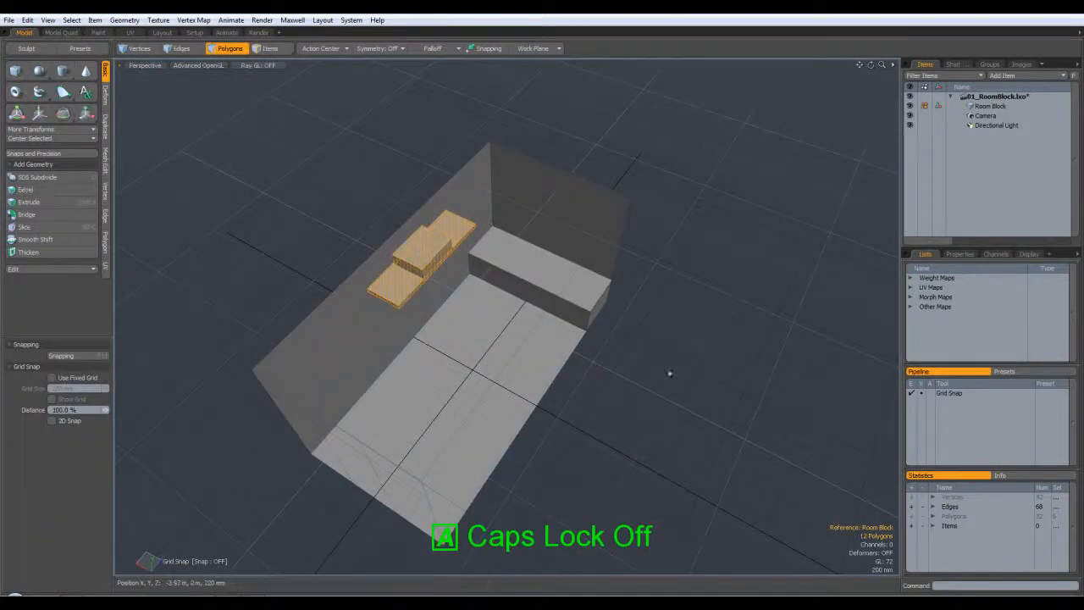
alt+drag(687, 375, 663, 302)
key(w)
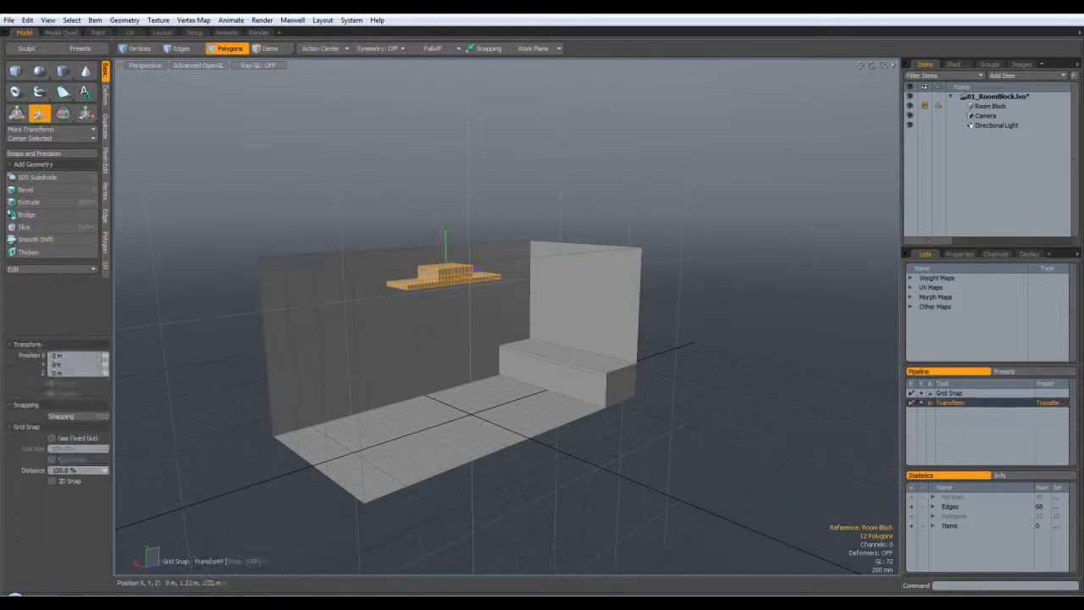
drag(446, 234, 754, 317)
key(space)
click(741, 377)
- Draw a flat cube outline about 700 mm wide and 600 mm high beside the room in the front view
key(KP_1)
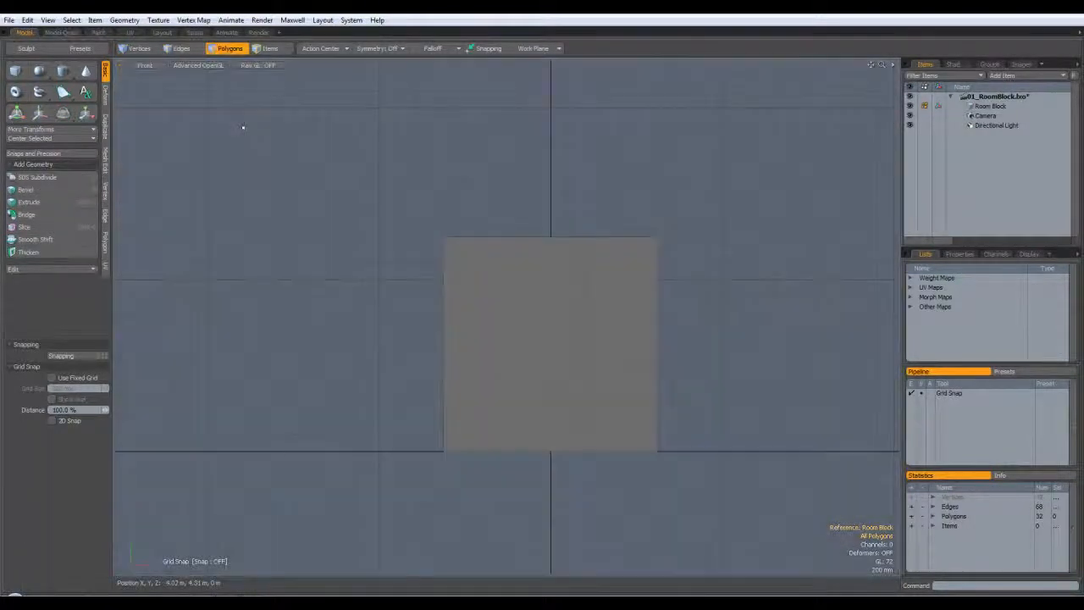
alt+shift+drag(636, 340, 551, 300)
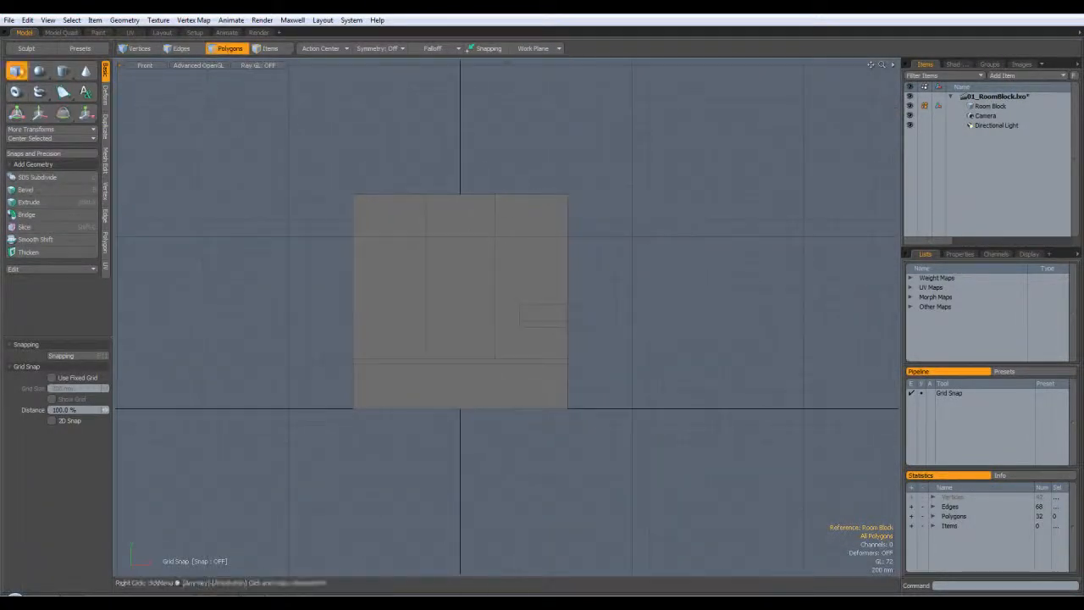
click(15, 71)
drag(622, 336, 686, 403)
click(652, 362)
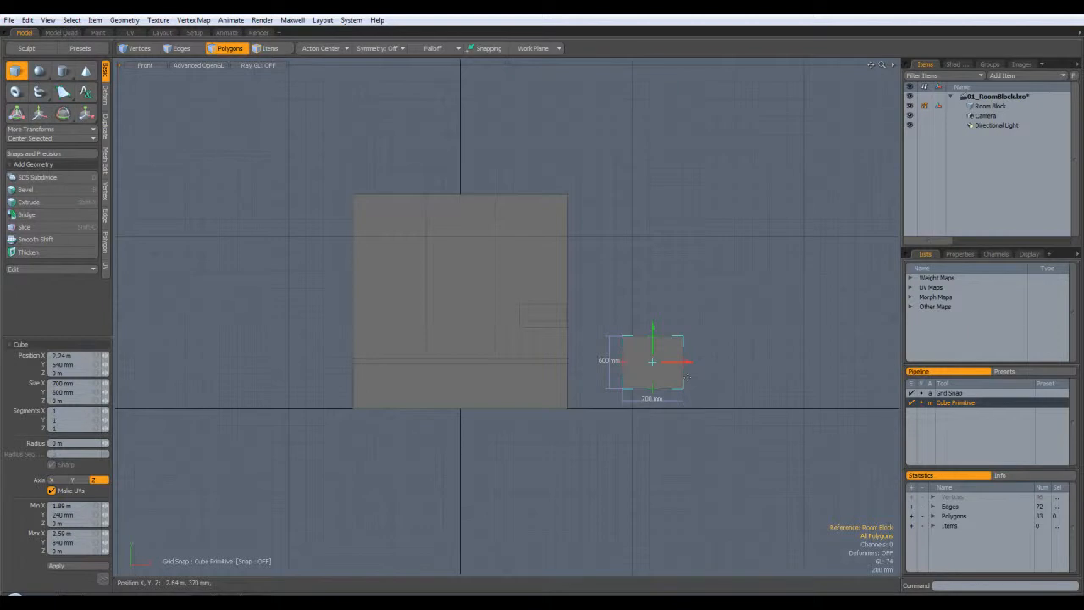
- Move the new rectangle by about -610 mm in X and -220 mm in Y, onto floor level against the room's outer wall
key(y)
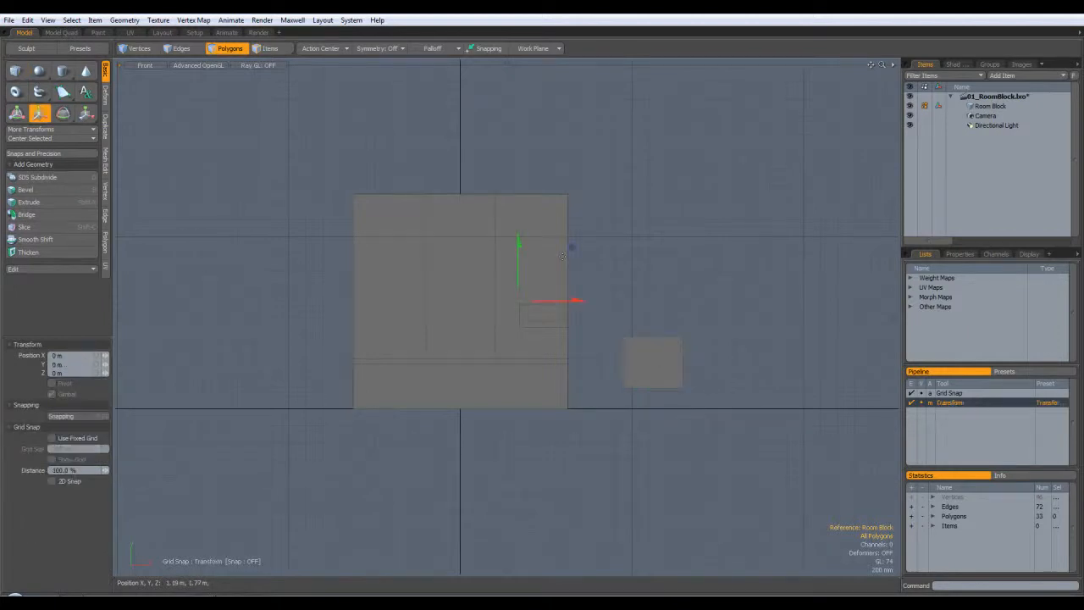
key(space)
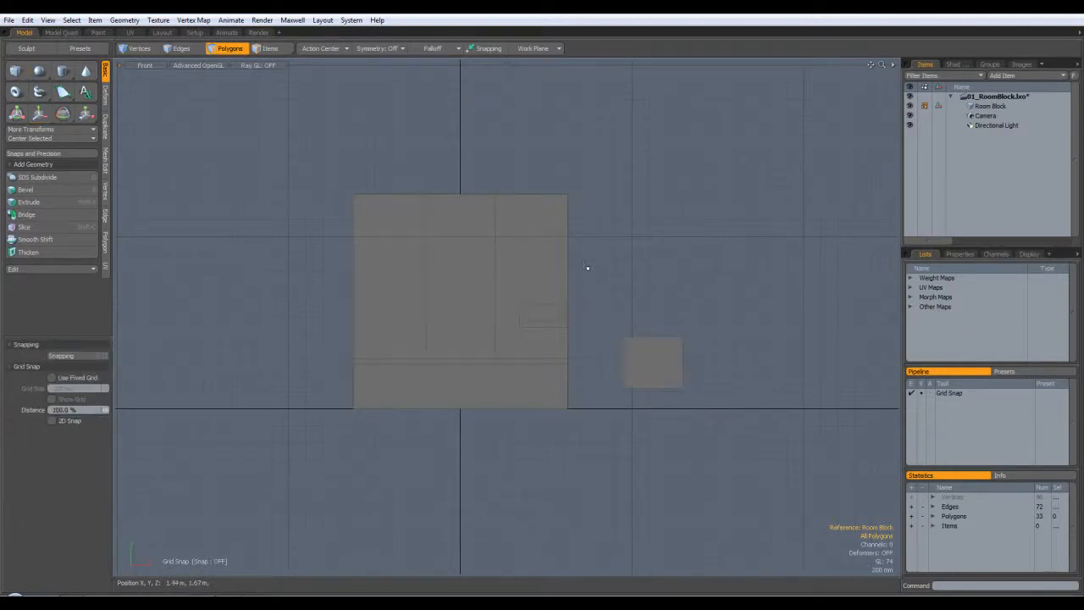
click(659, 364)
key(y)
drag(712, 313, 653, 329)
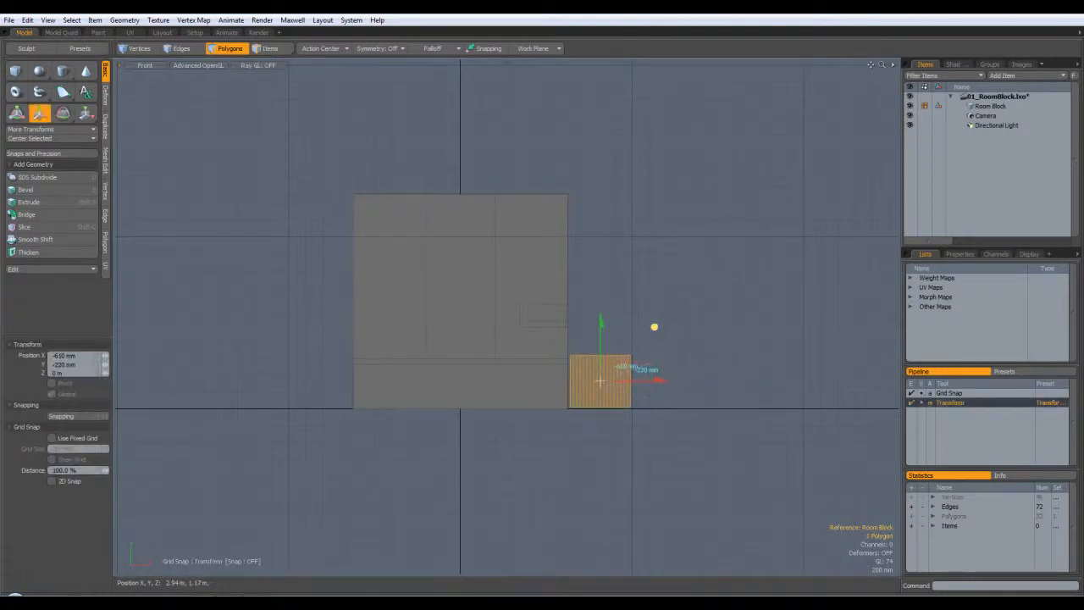
- Select both boxes on the long wall and lower them to just above the end block's height in the front view
key(space)
click(583, 324)
double_click(543, 316)
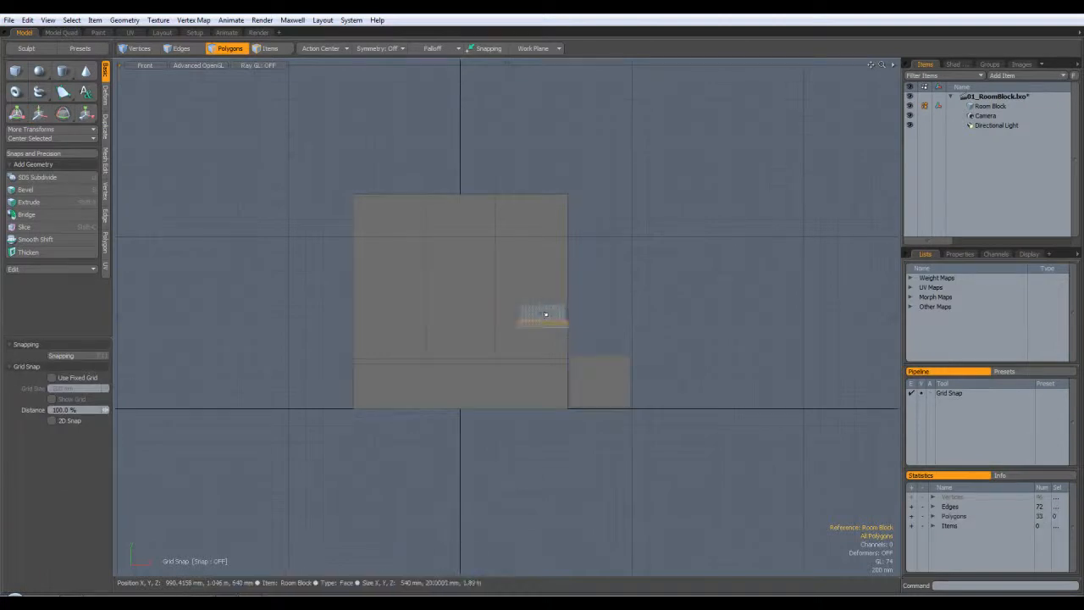
key(y)
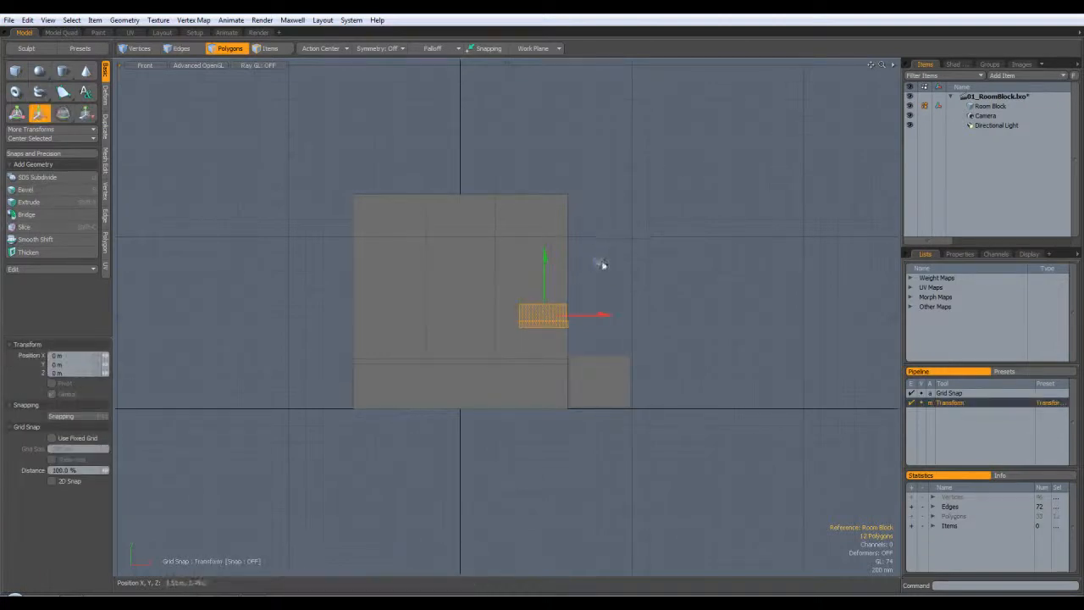
drag(601, 265, 595, 280)
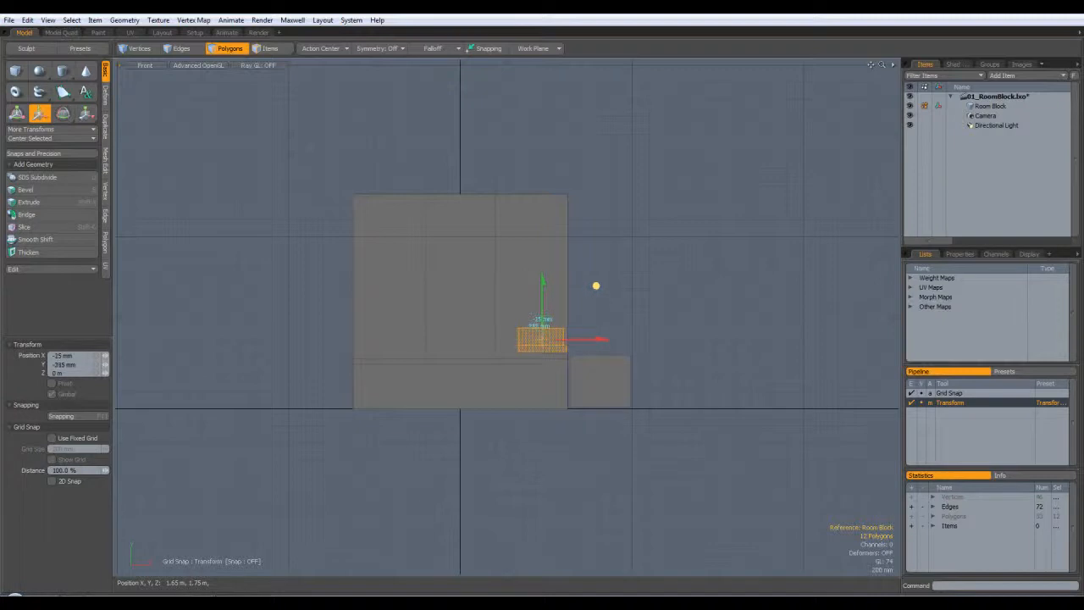
key(space)
- Delete the flat rectangle outside the room at floor level and return to the perspective view
click(616, 393)
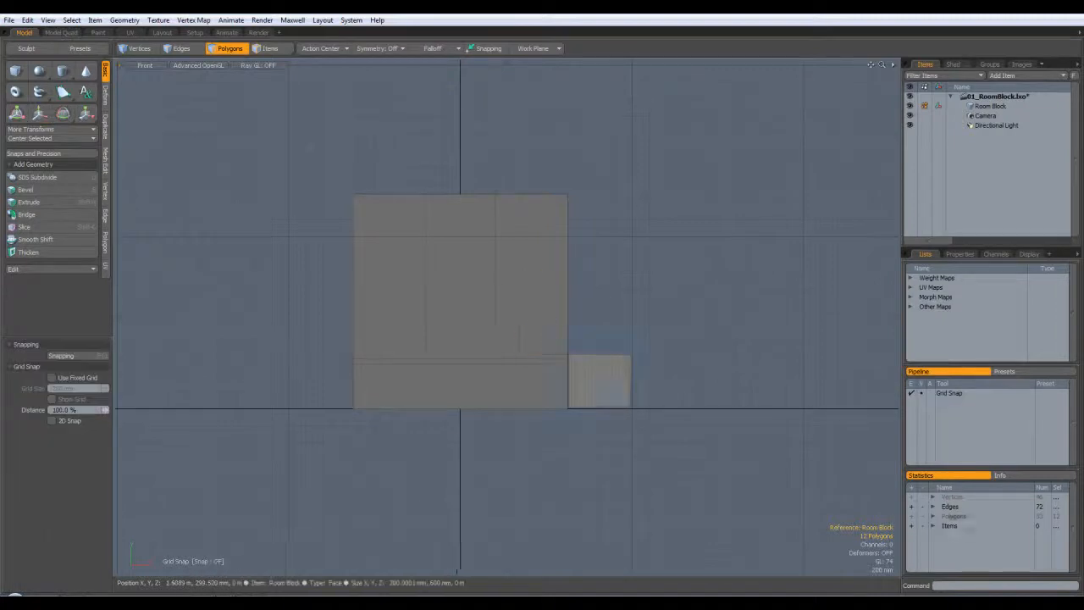
key(Delete)
key(ctrl+space)
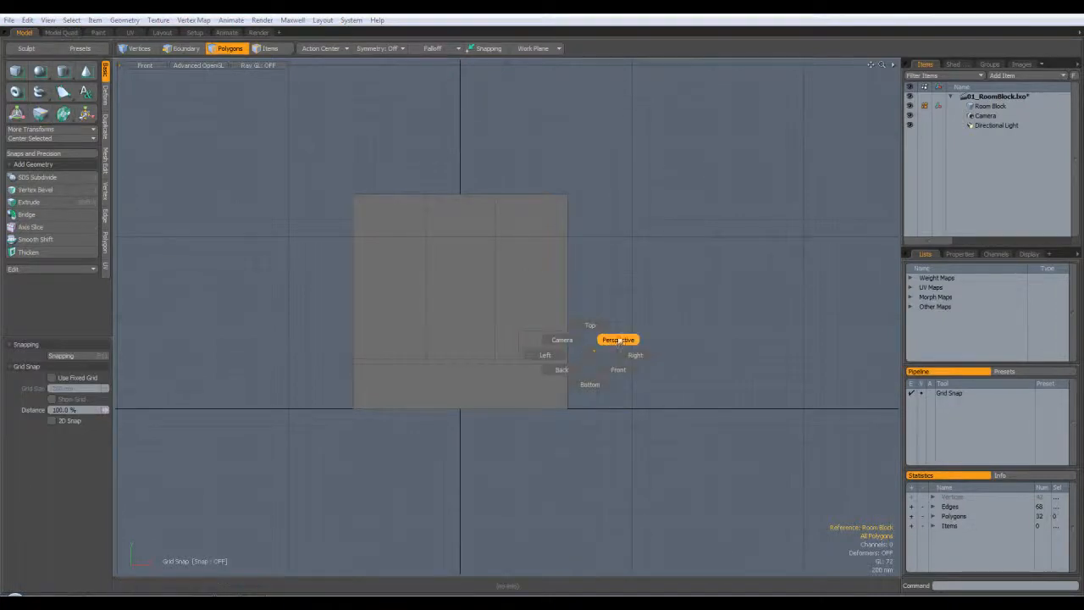
click(619, 340)
- Examine the room and its boxes from several perspective angles and from above
alt+drag(621, 337, 496, 352)
alt+drag(590, 298, 525, 343)
alt+drag(563, 378, 503, 358)
alt+drag(612, 309, 660, 199)
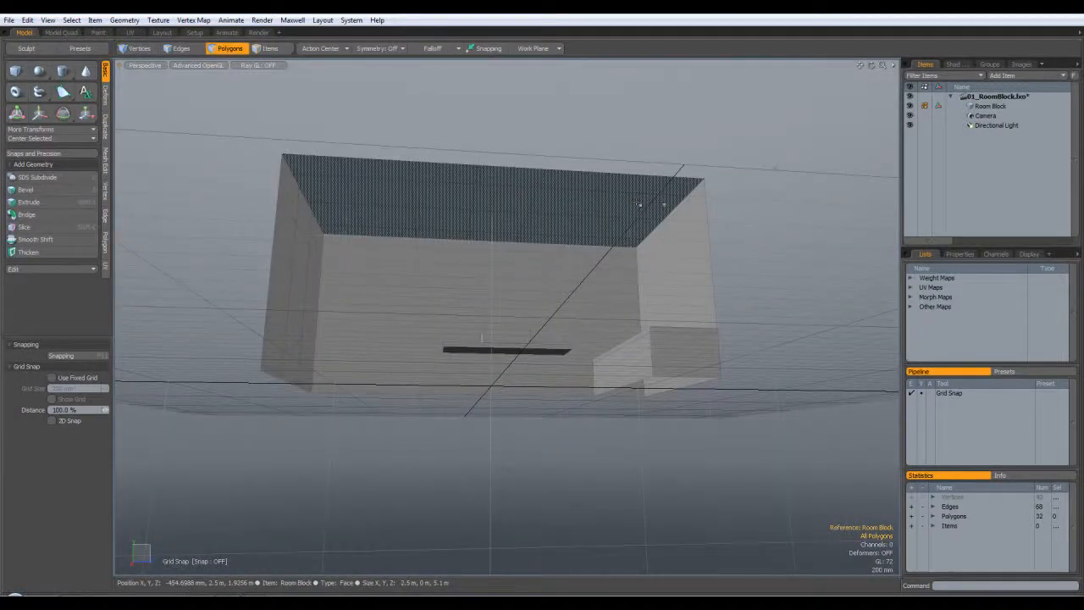
key(KP_1)
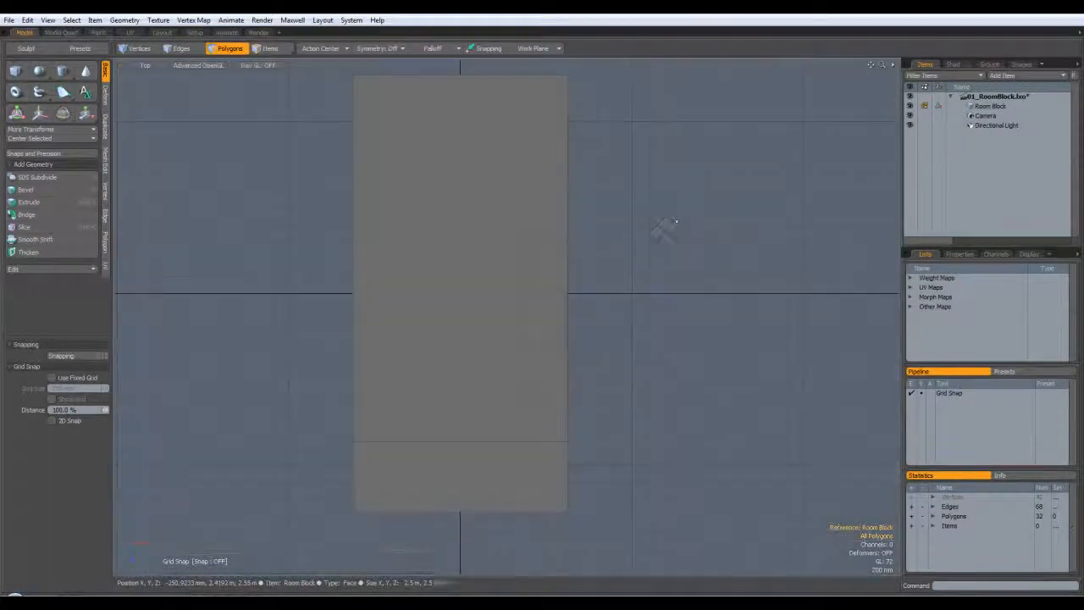
alt+shift+drag(675, 221, 675, 169)
key(ctrl+space)
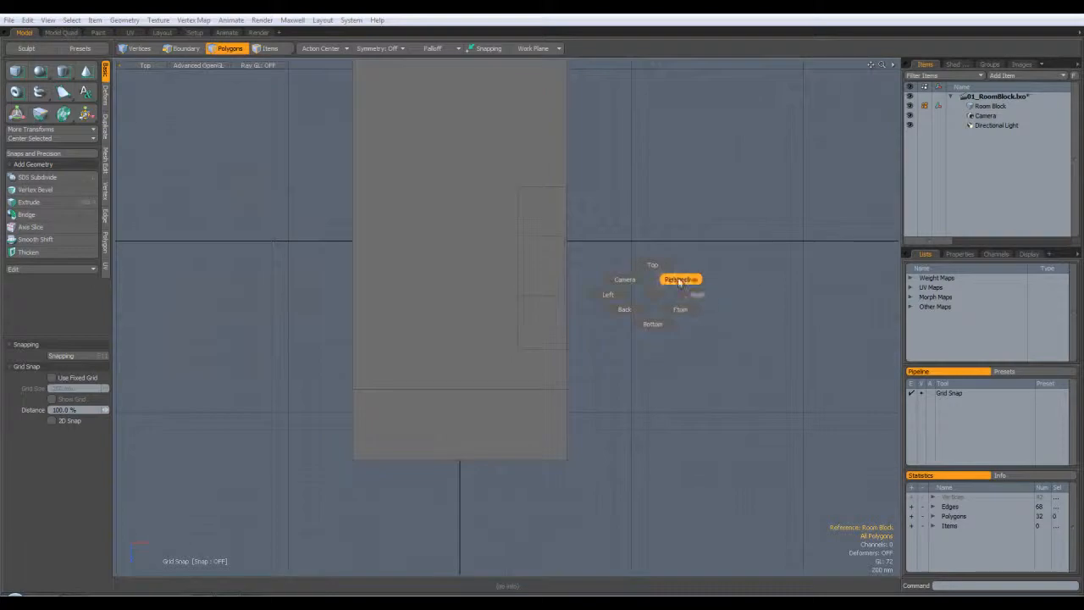
click(681, 286)
- With the snapping mode set to None, slice the ceiling and long wall crosswise at Z 2.31 m, near the end wall
alt+drag(677, 283, 595, 252)
drag(602, 213, 774, 279)
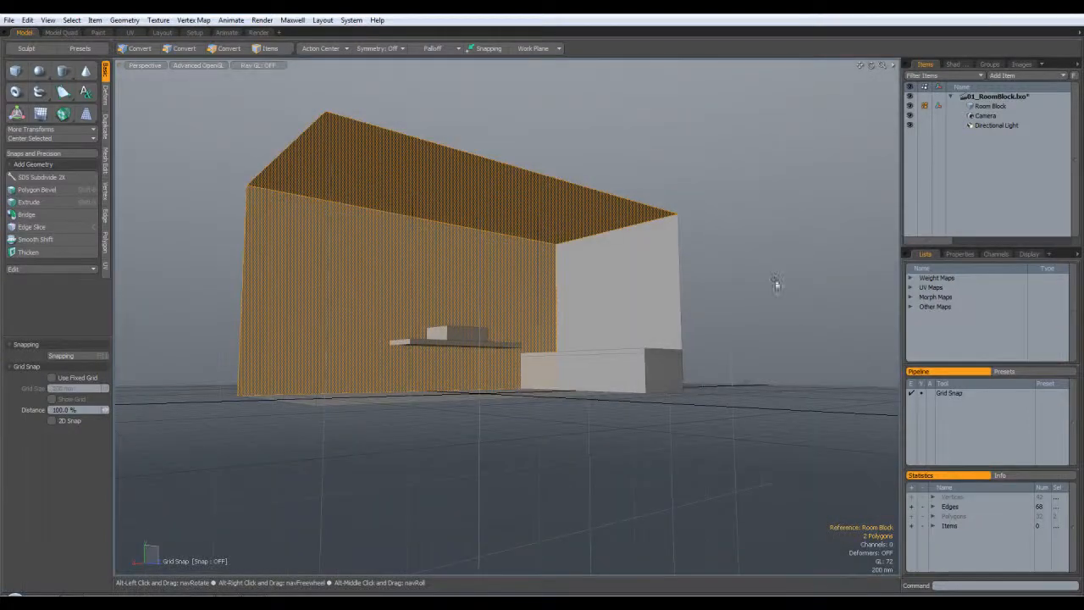
key(KP_1)
alt+shift+drag(644, 359, 661, 292)
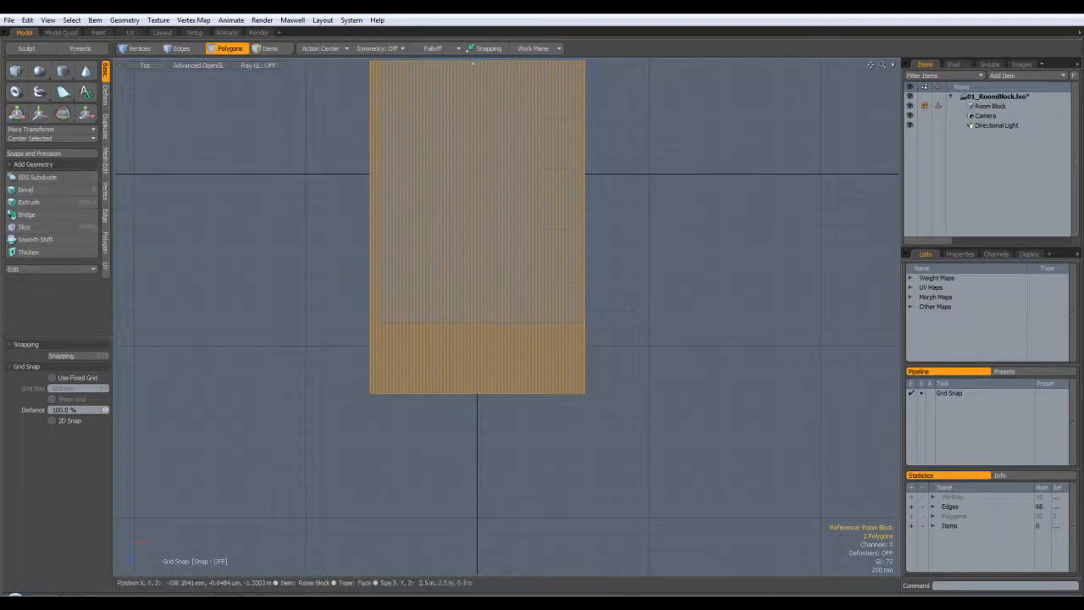
key(x)
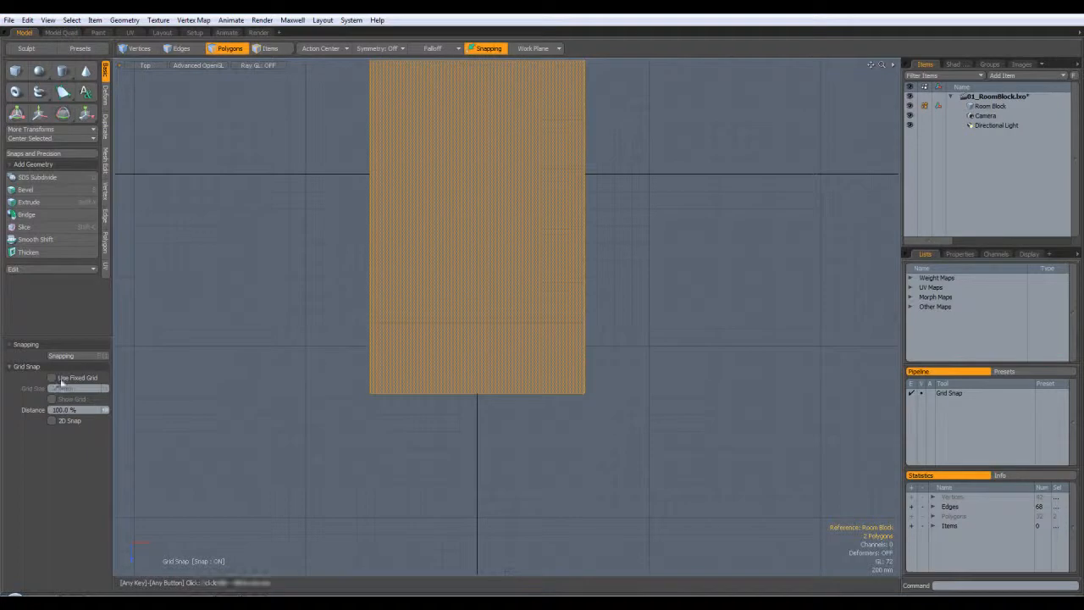
click(74, 356)
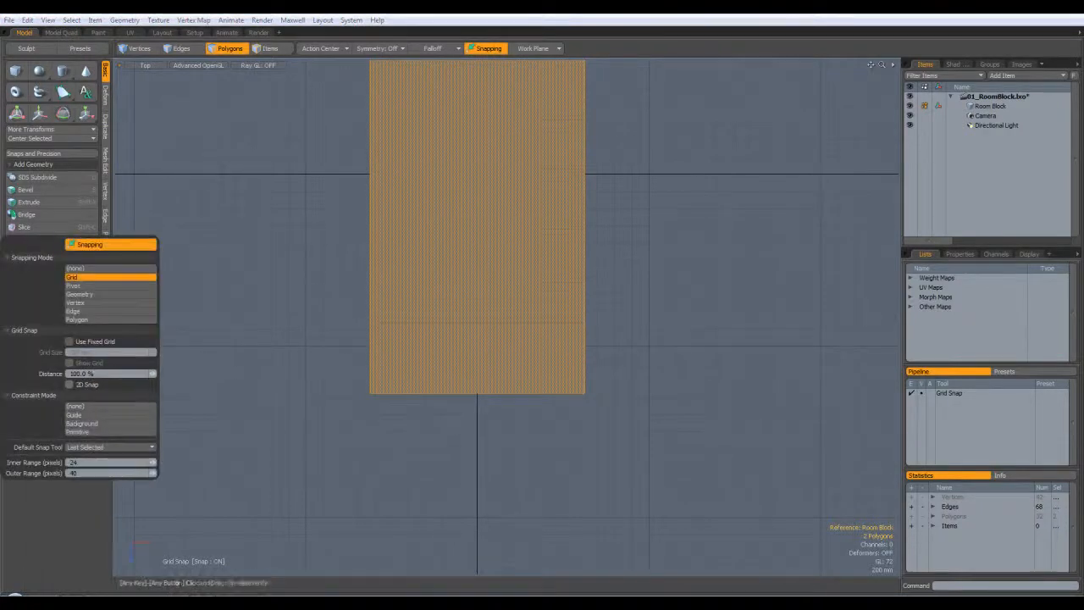
click(80, 268)
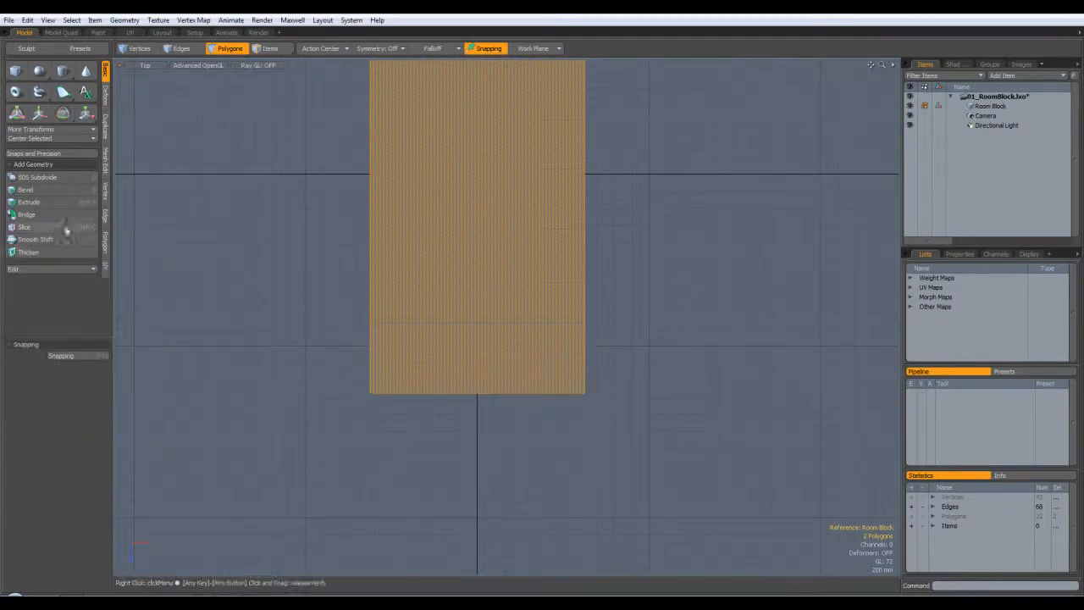
click(67, 227)
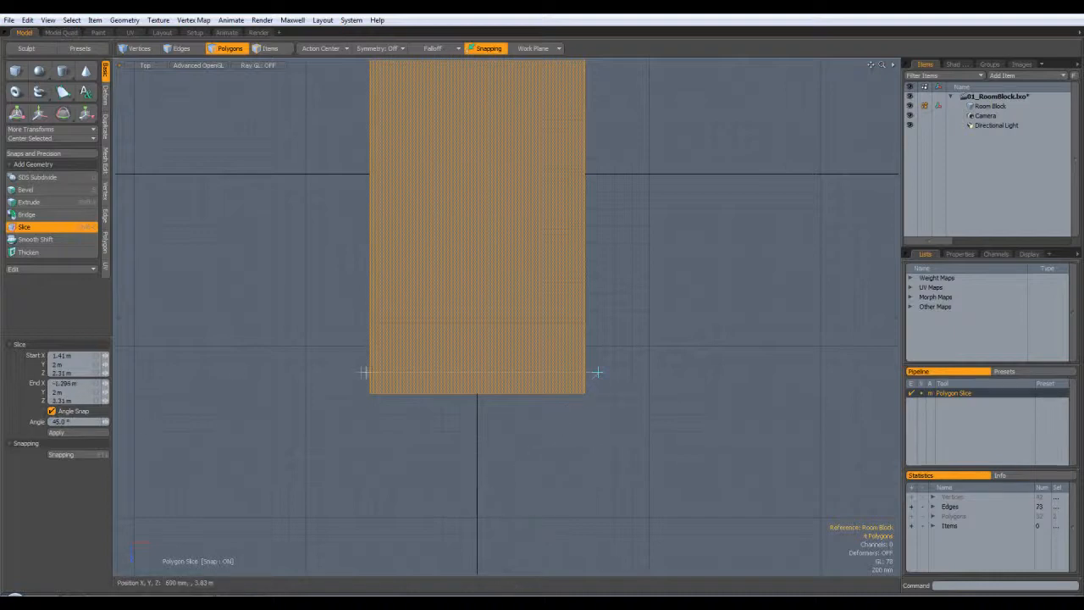
drag(597, 371, 599, 157)
key(space)
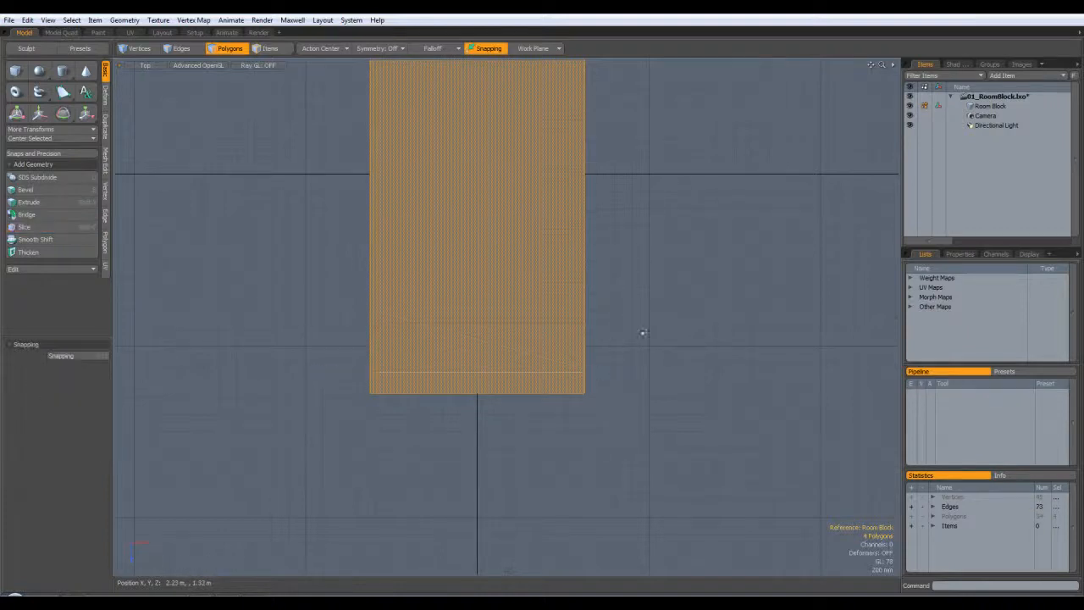
click(682, 271)
- Slice the narrow long-wall strip beside the end wall horizontally at Y 581 mm in the right view
key(ctrl+space)
click(701, 257)
alt+drag(649, 339, 607, 341)
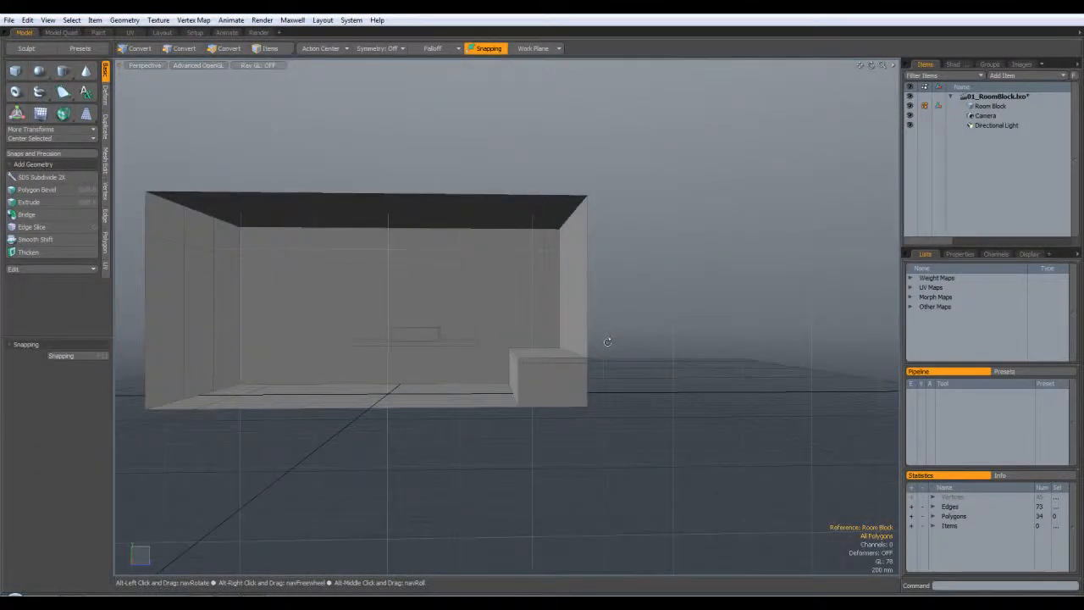
key(3)
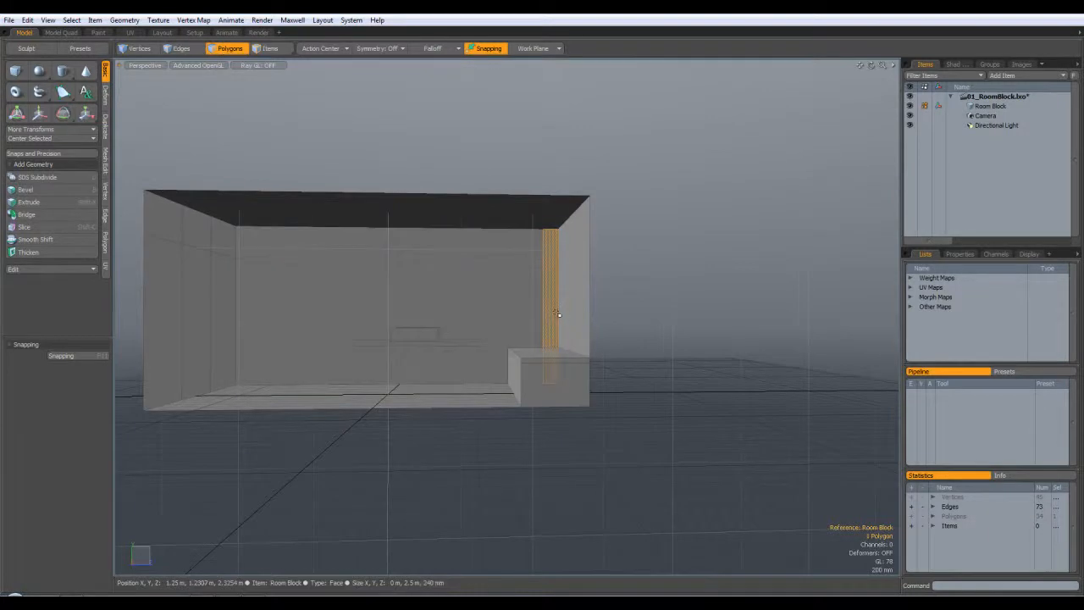
key(KP_2)
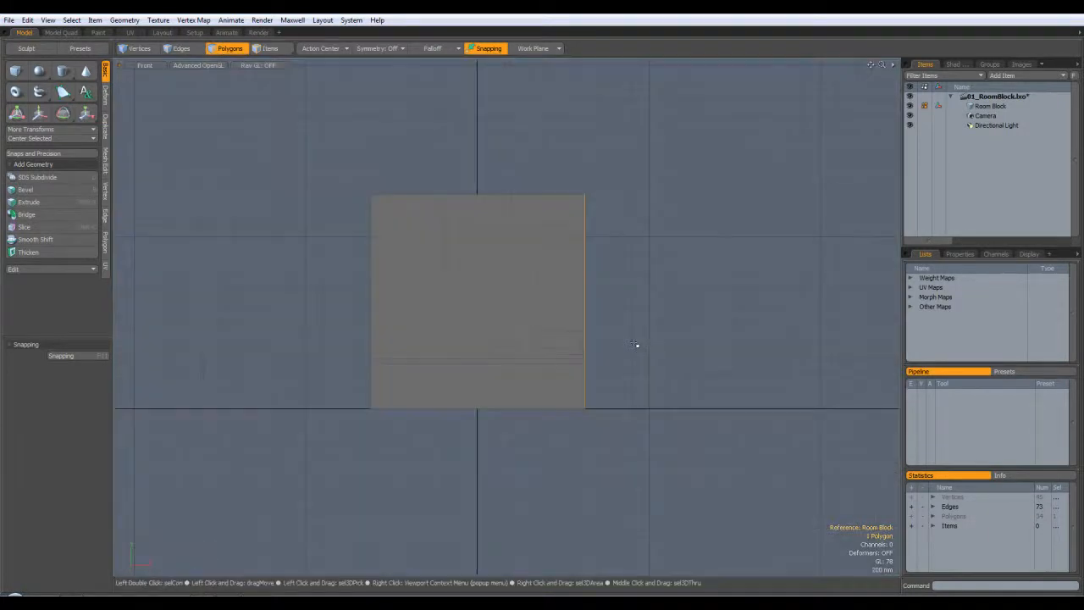
key(KP_3)
alt+drag(609, 327, 623, 283)
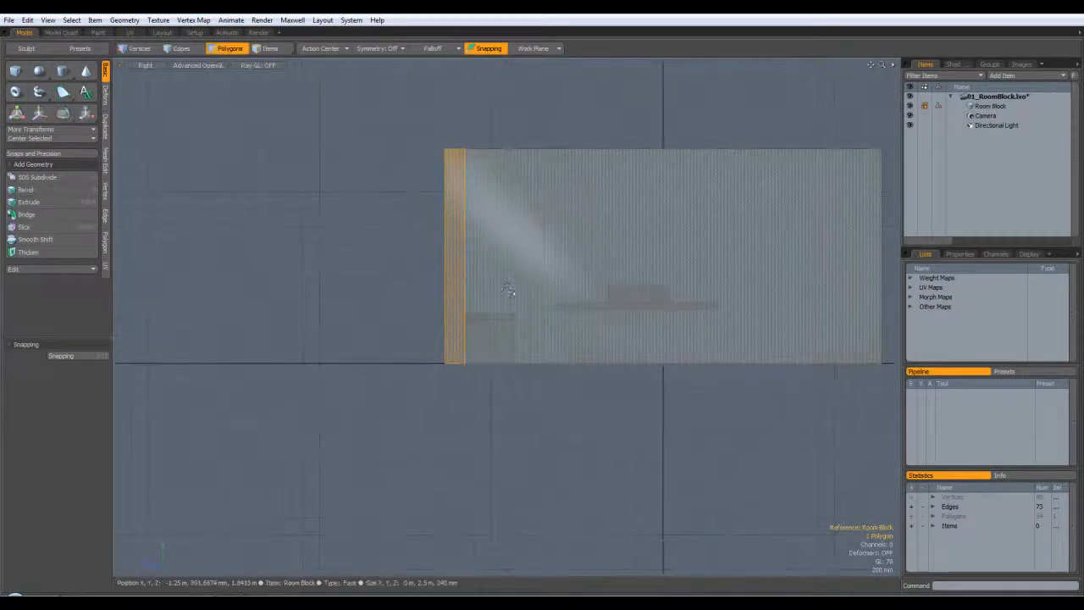
scroll(479, 315, up, 5)
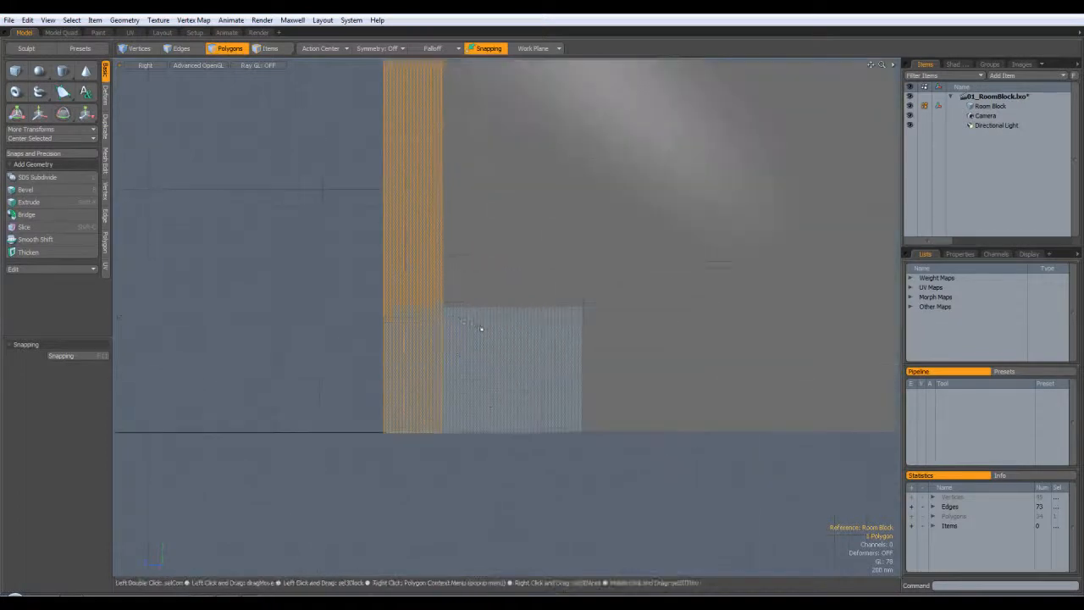
alt+drag(483, 314, 513, 305)
scroll(411, 303, up, 5)
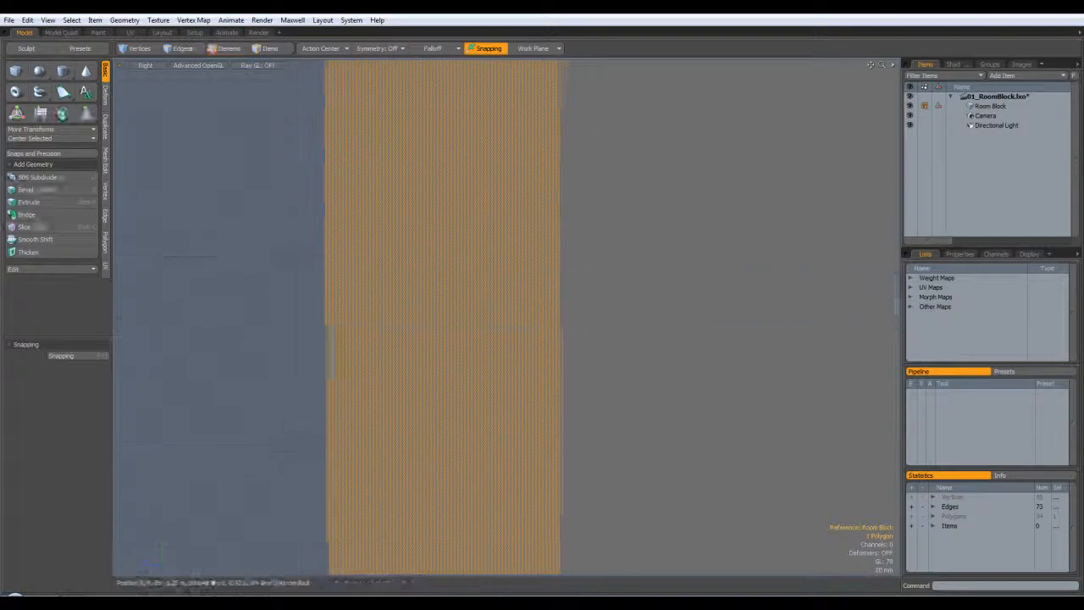
click(38, 227)
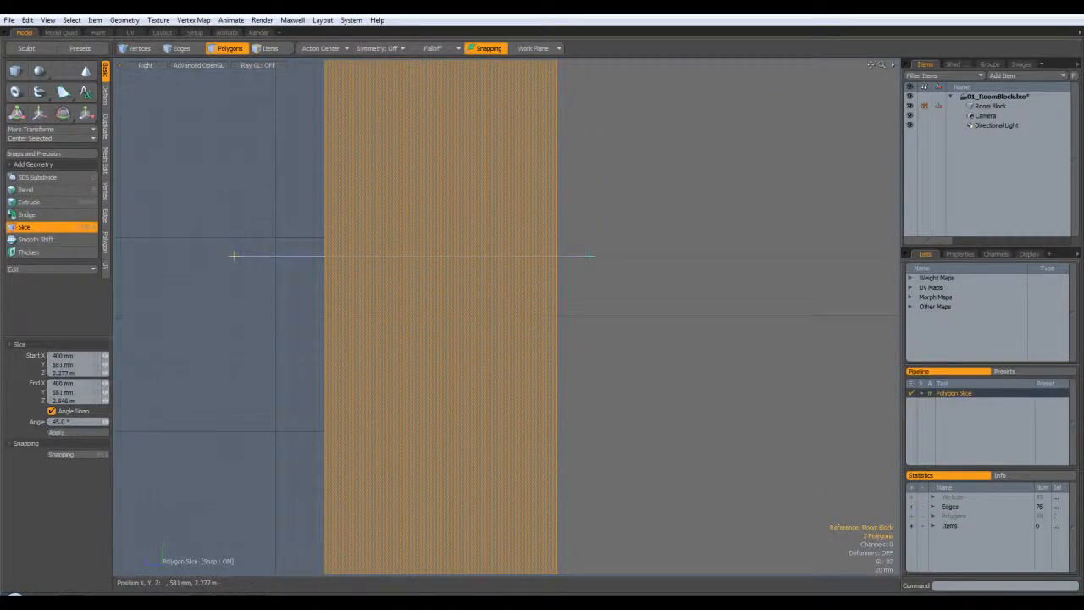
key(space)
click(257, 286)
- Examine the sliced wall strip above the end block in the right and perspective views
alt+drag(525, 262, 534, 258)
click(227, 48)
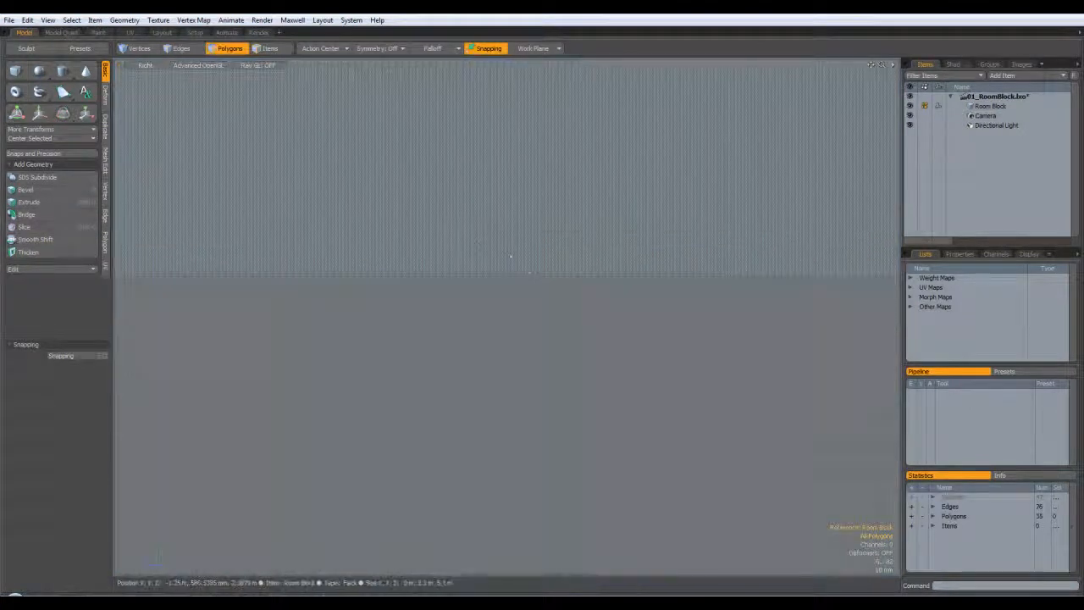
click(180, 49)
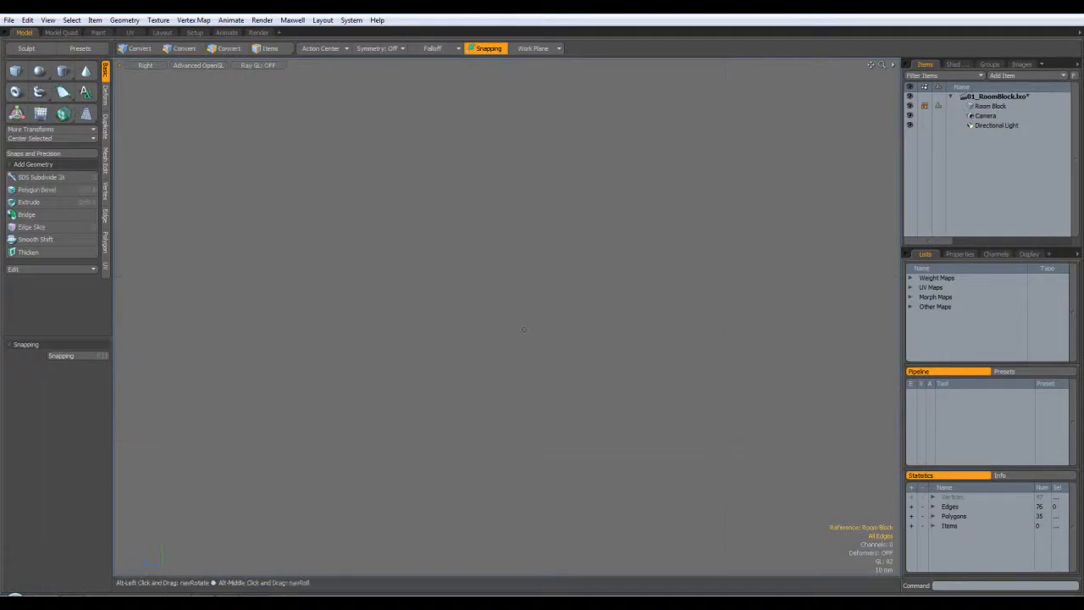
ctrl+alt+drag(456, 274, 372, 279)
key(ctrl+space)
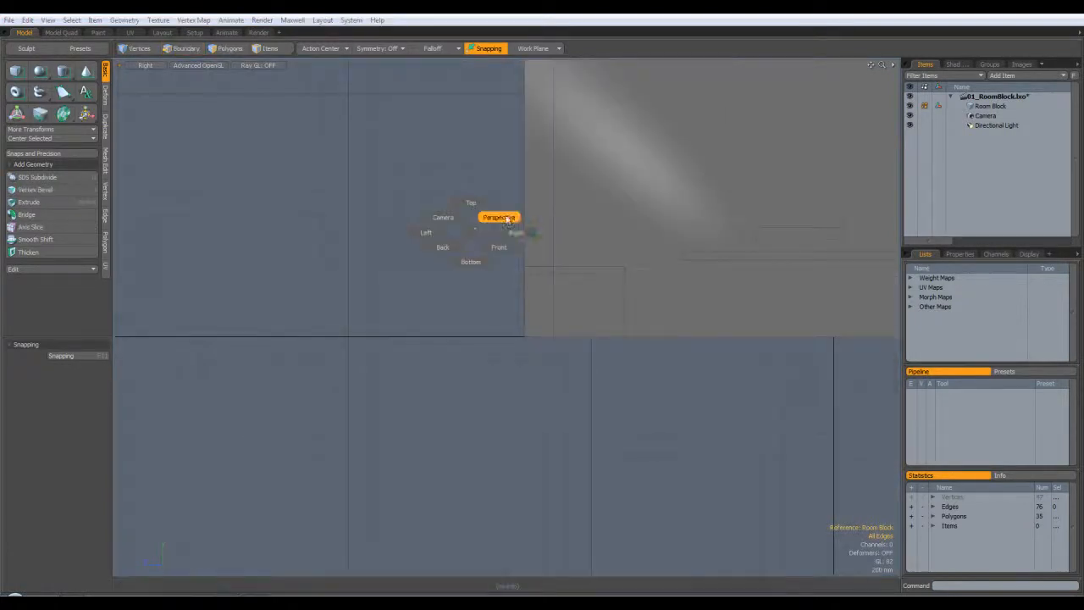
click(498, 215)
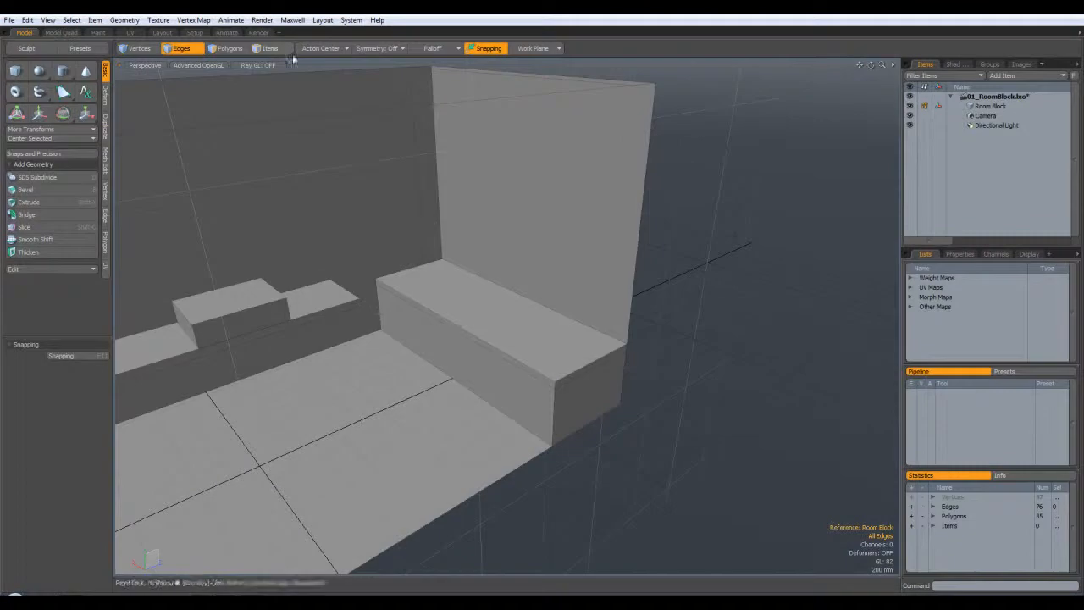
key(3)
click(423, 226)
alt+drag(508, 216, 389, 195)
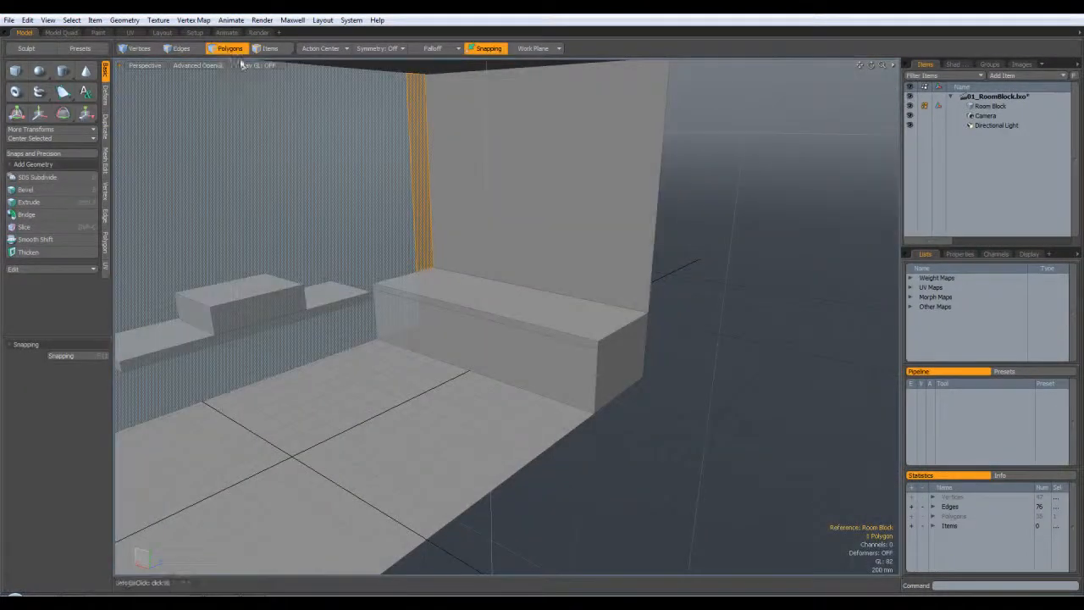
- Move the strip's new horizontal edge down to line up with the end block's top, then clear the selection
key(2)
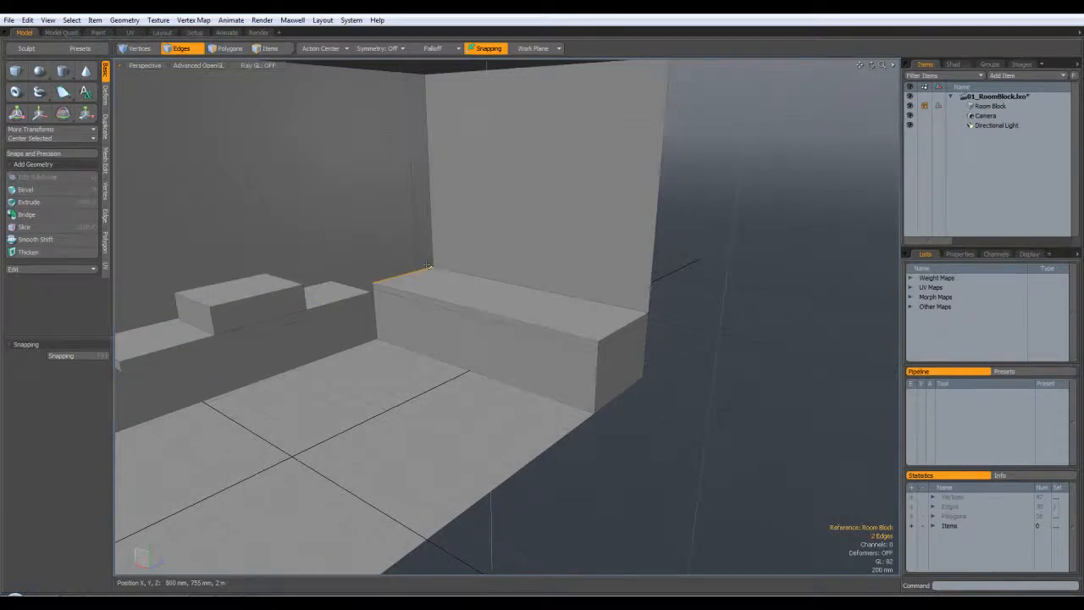
scroll(427, 267, up, 5)
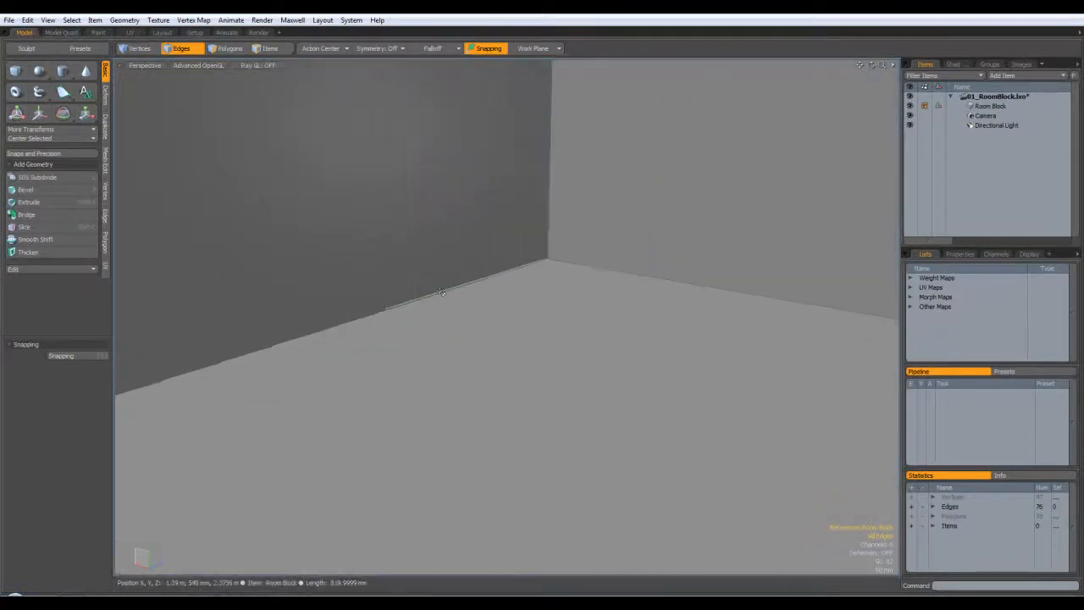
key(KP_3)
alt+shift+drag(151, 373, 399, 278)
key(w)
drag(407, 208, 409, 246)
key(space)
click(537, 225)
- Select the upper part of the narrow wall strip above the end block and frame it in perspective
key(ctrl+space)
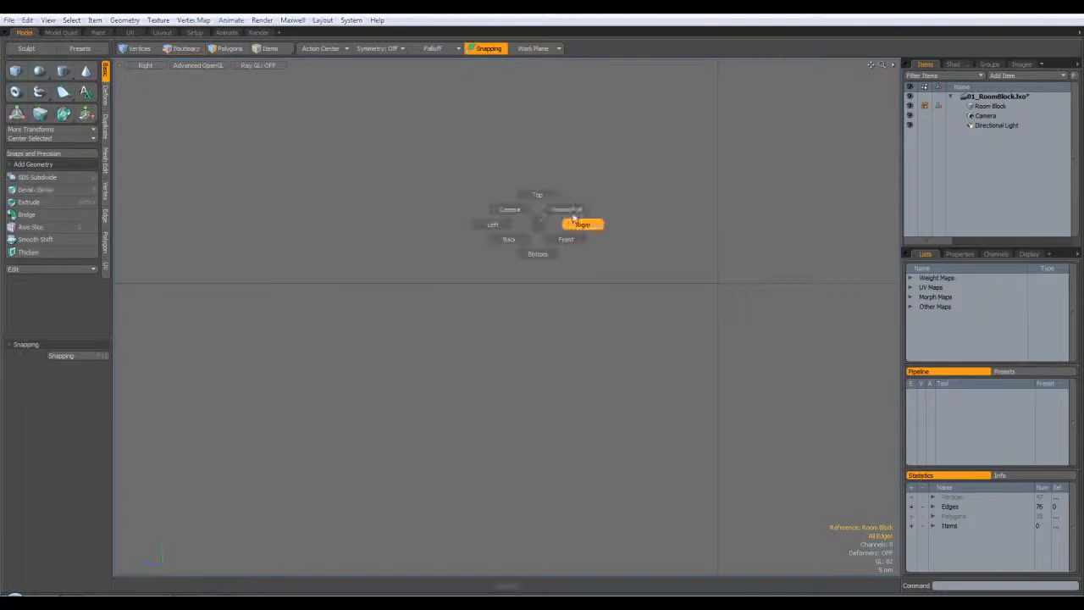
click(576, 211)
ctrl+alt+drag(603, 211, 252, 218)
scroll(648, 164, down, 2)
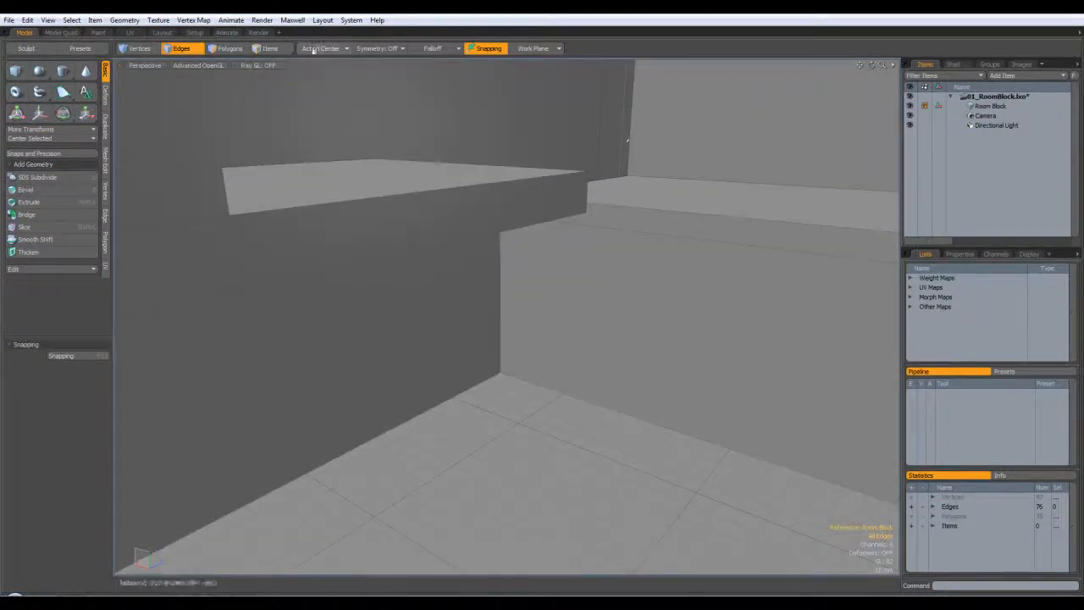
click(228, 48)
click(616, 120)
scroll(631, 116, down, 5)
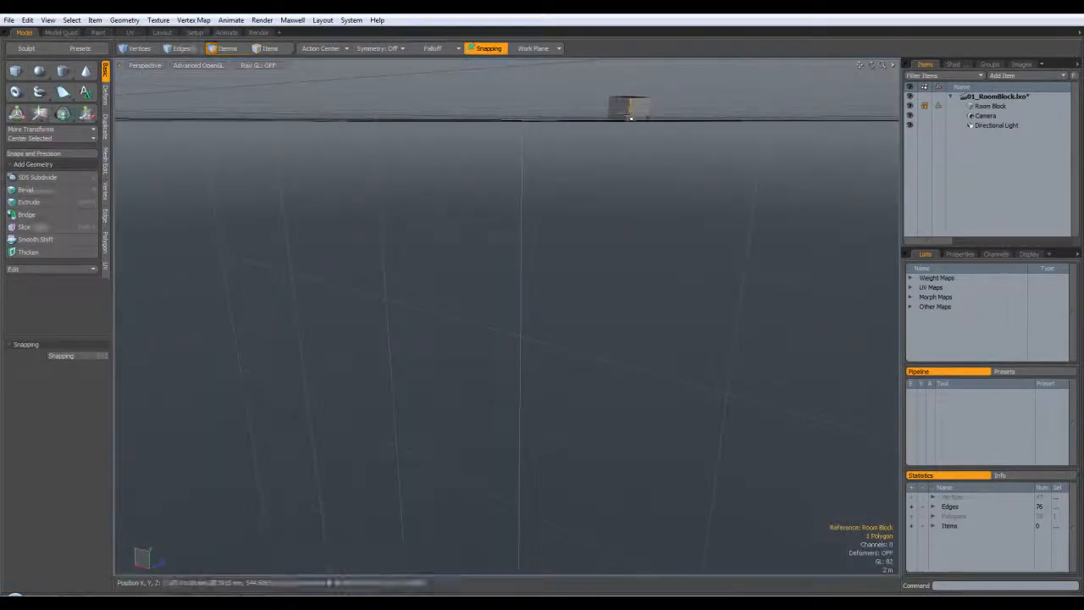
alt+drag(630, 116, 677, 132)
key(shift+a)
- Examine the selected wall strip from several distances and angles, ending in the right view
click(415, 285)
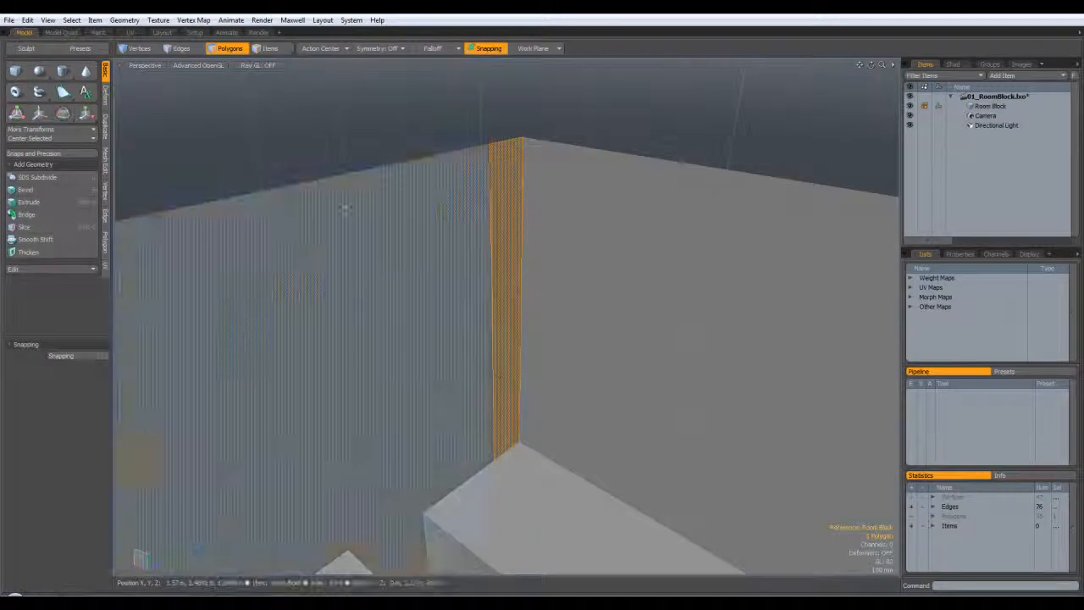
key(a)
click(389, 367)
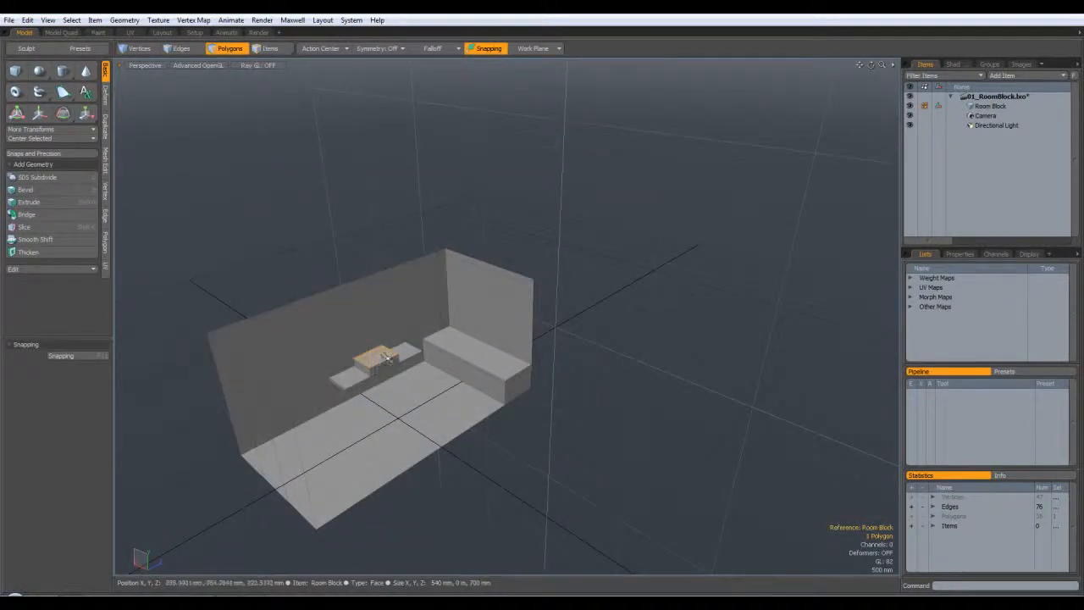
key(shift+a)
alt+drag(624, 416, 684, 333)
scroll(684, 334, down, 5)
alt+drag(795, 219, 793, 181)
click(780, 169)
key(shift+a)
alt+drag(584, 431, 530, 327)
key(KP_3)
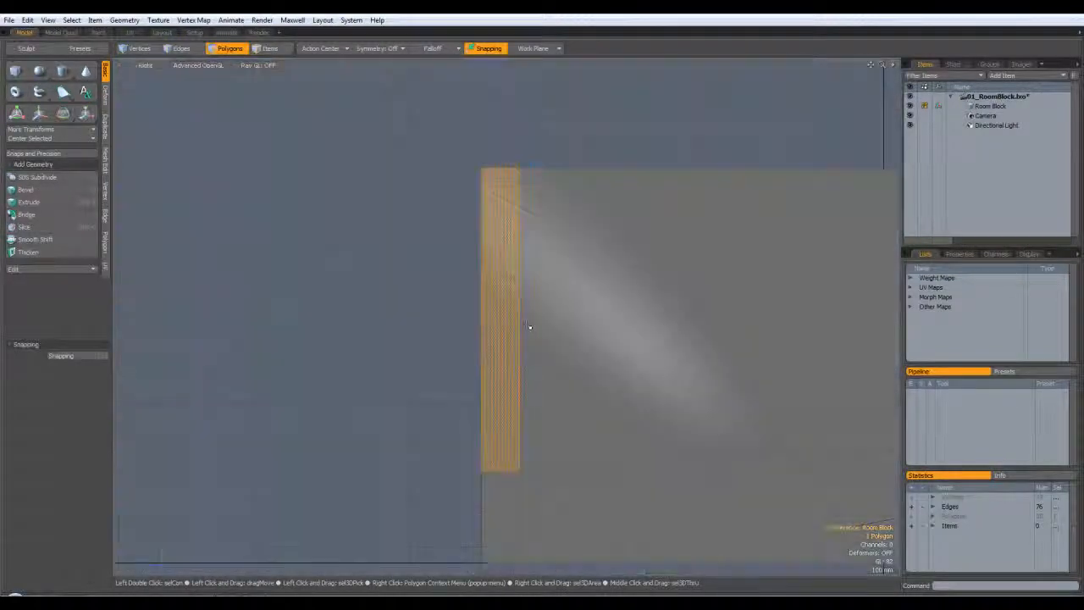
- Slice the selected wall strip horizontally about a third of the way up, then clear the selection and return to perspective
alt+shift+drag(544, 390, 545, 376)
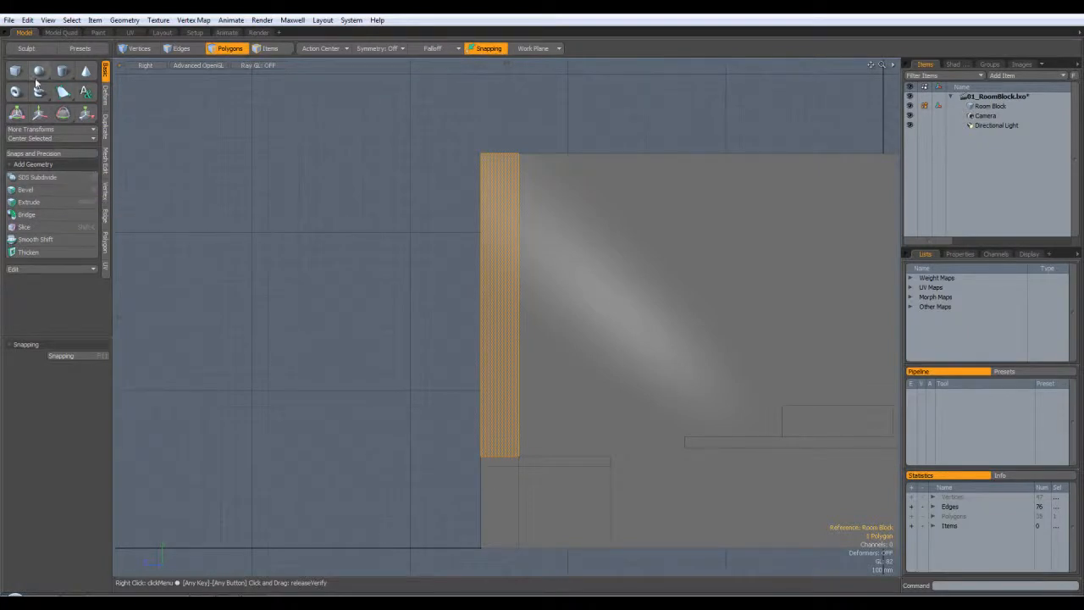
click(27, 227)
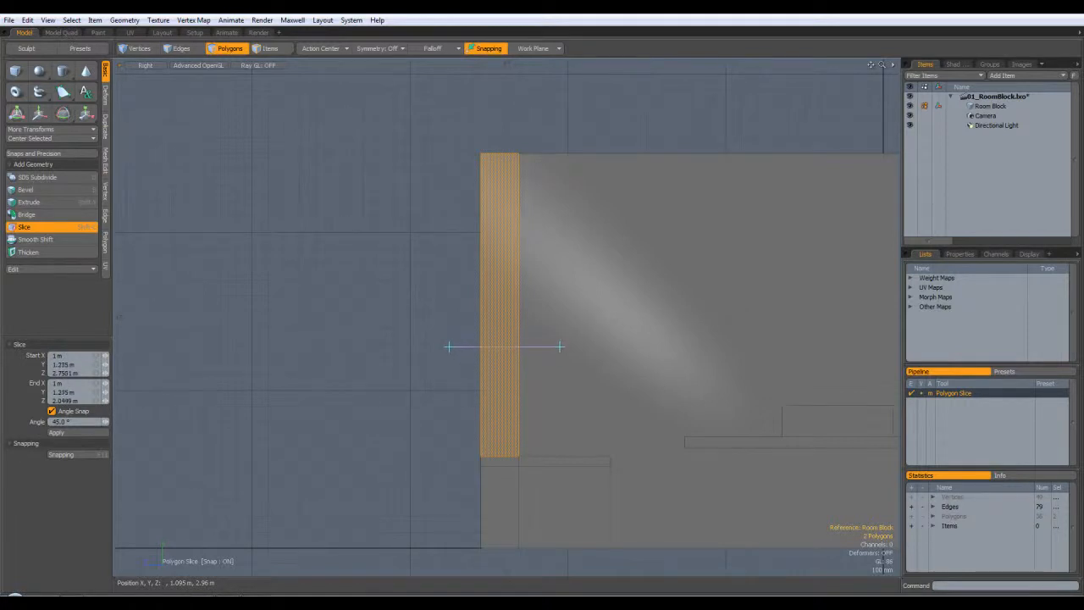
key(q)
click(342, 371)
key(ctrl+space)
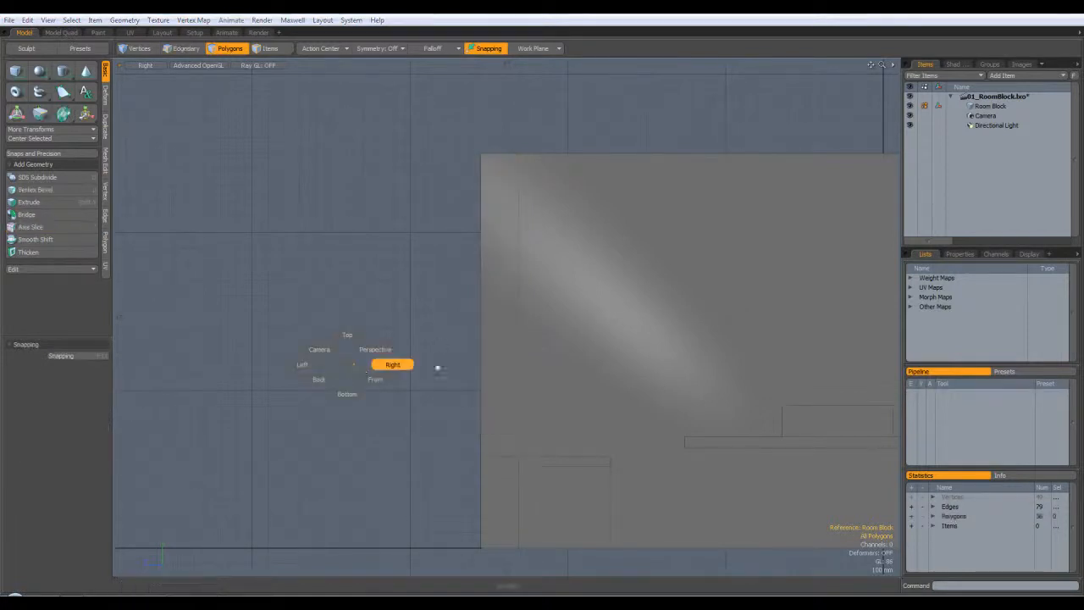
click(374, 351)
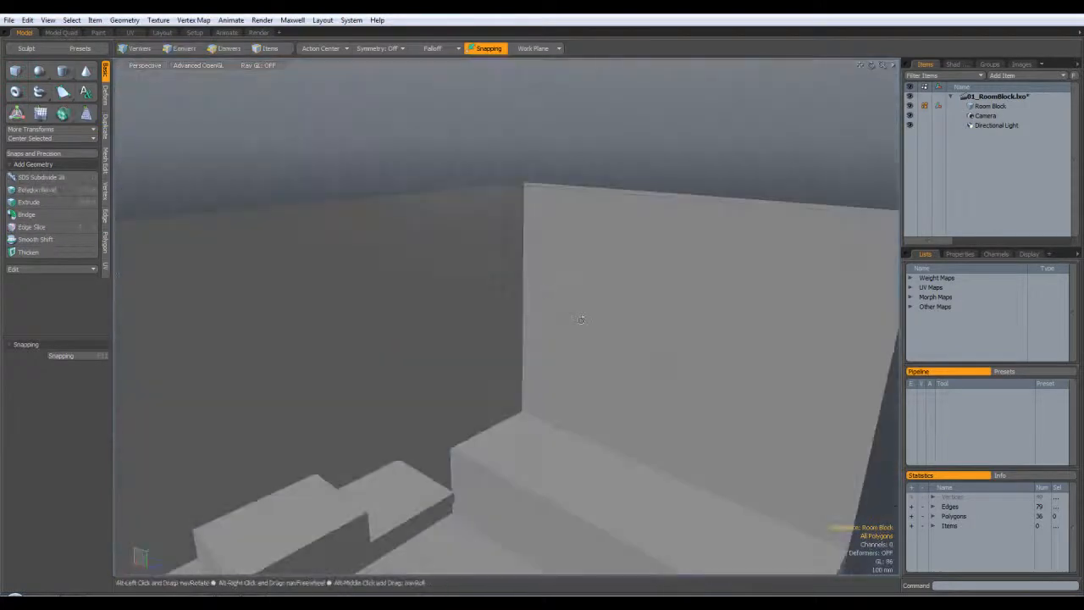
- Select the lower part of the sliced wall strip and the adjoining ceiling strip, and bevel both faces outward about 220 mm
alt+drag(630, 237, 631, 177)
click(514, 381)
alt+drag(542, 364, 483, 179)
shift+click(595, 142)
alt+drag(614, 179, 598, 254)
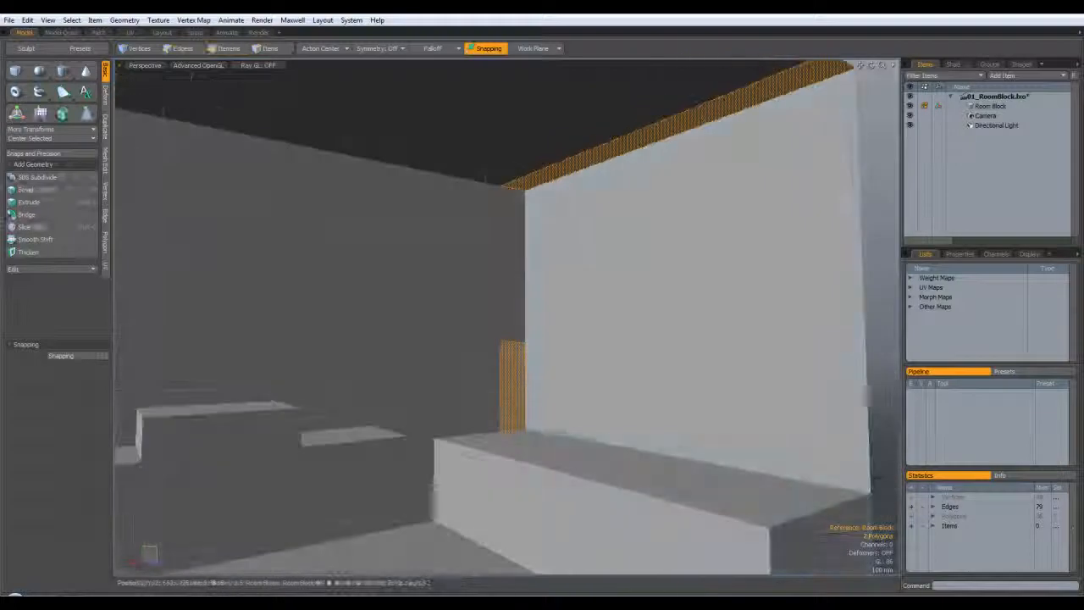
key(b)
click(597, 292)
drag(587, 305, 508, 305)
key(ctrl+z)
mouse_move(635, 361)
mouse_down()
mouse_move(635, 386)
mouse_move(635, 309)
mouse_move(539, 308)
mouse_move(617, 275)
mouse_up()
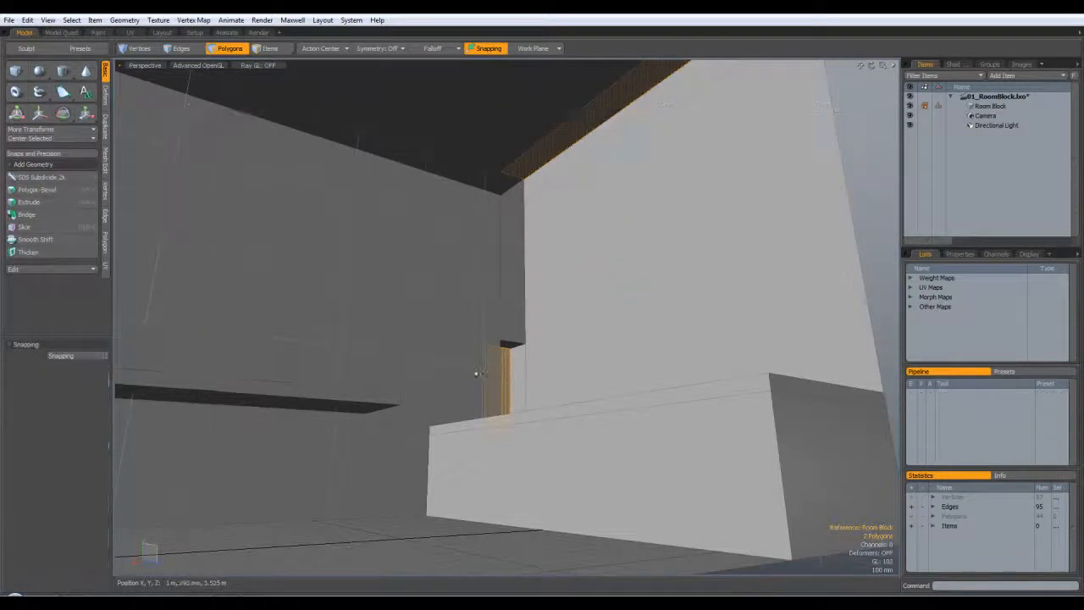
- Delete the recessed end faces of the wall niche and the ceiling slot to make them open through
key(ctrl+z)
key(ctrl+z)
alt+drag(629, 292, 515, 377)
click(510, 370)
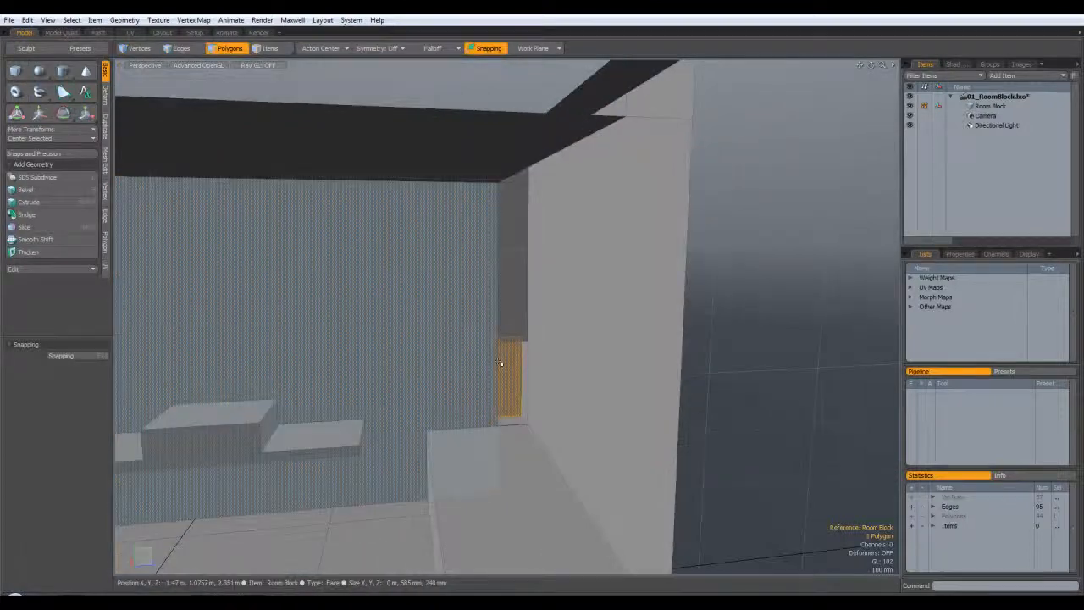
key(Delete)
- Examine the wall opening up close and check its bottom face against the end block's top using the Move gizmo
alt+drag(599, 388, 723, 372)
alt+drag(514, 375, 415, 372)
alt+drag(508, 339, 534, 114)
alt+drag(576, 275, 600, 329)
scroll(596, 313, up, 5)
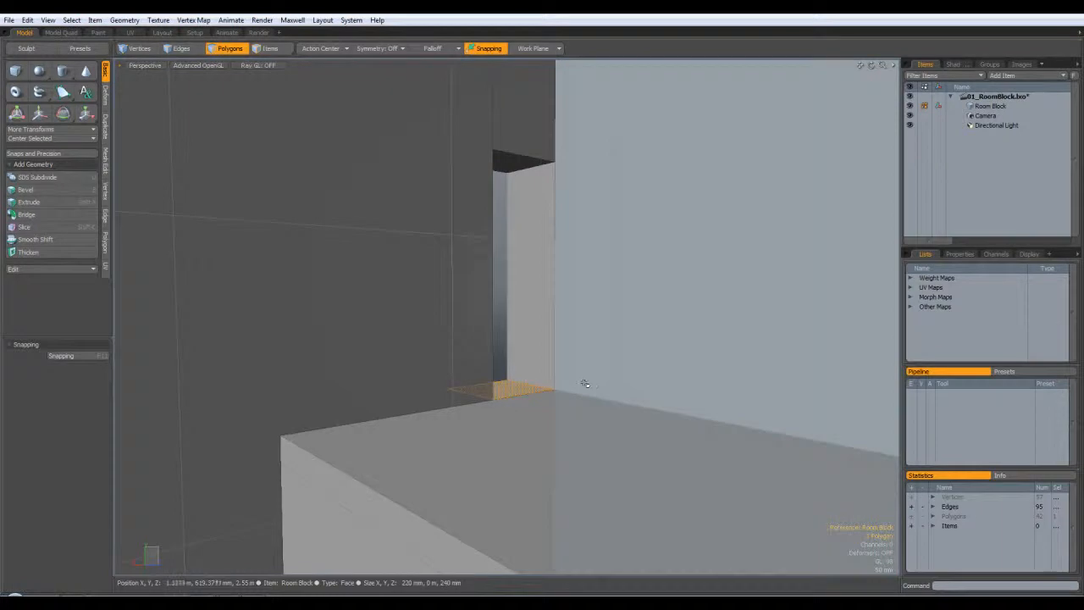
key(shift+a)
alt+drag(593, 262, 508, 271)
key(y)
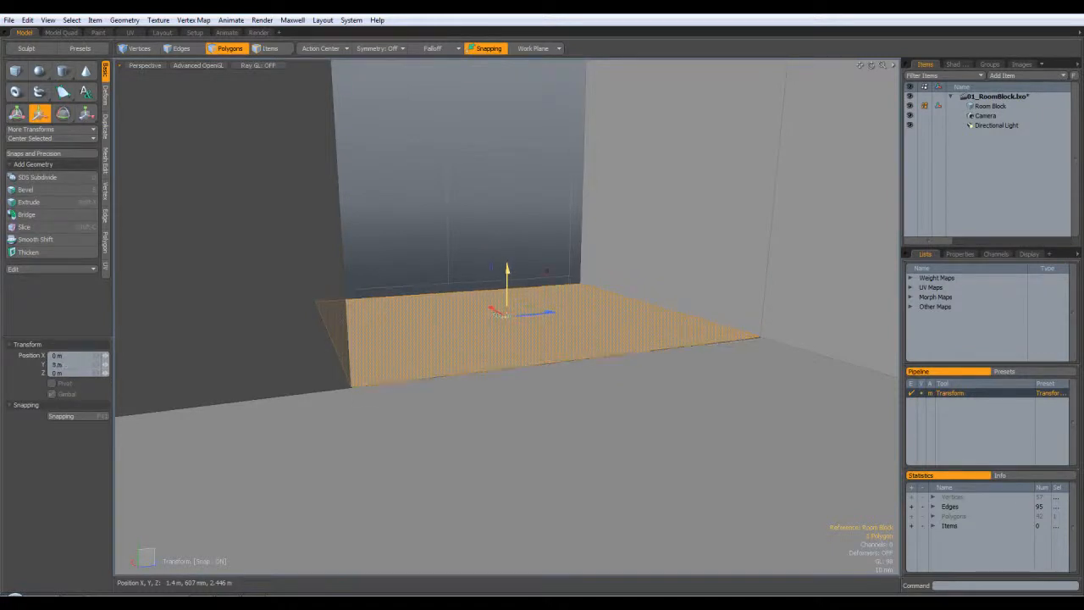
key(space)
click(491, 214)
alt+drag(493, 212, 430, 104)
alt+drag(603, 202, 617, 254)
ctrl+alt+drag(725, 214, 645, 225)
scroll(705, 222, down, 5)
scroll(704, 222, up, 5)
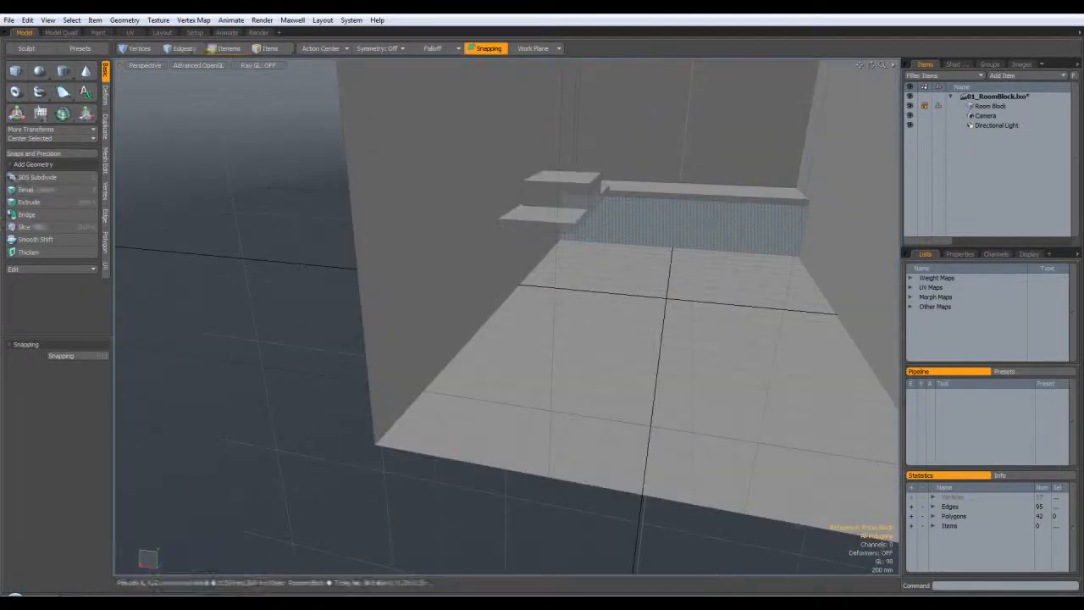
scroll(729, 216, down, 5)
alt+drag(728, 215, 356, 322)
click(285, 222)
alt+drag(508, 221, 531, 249)
key(w)
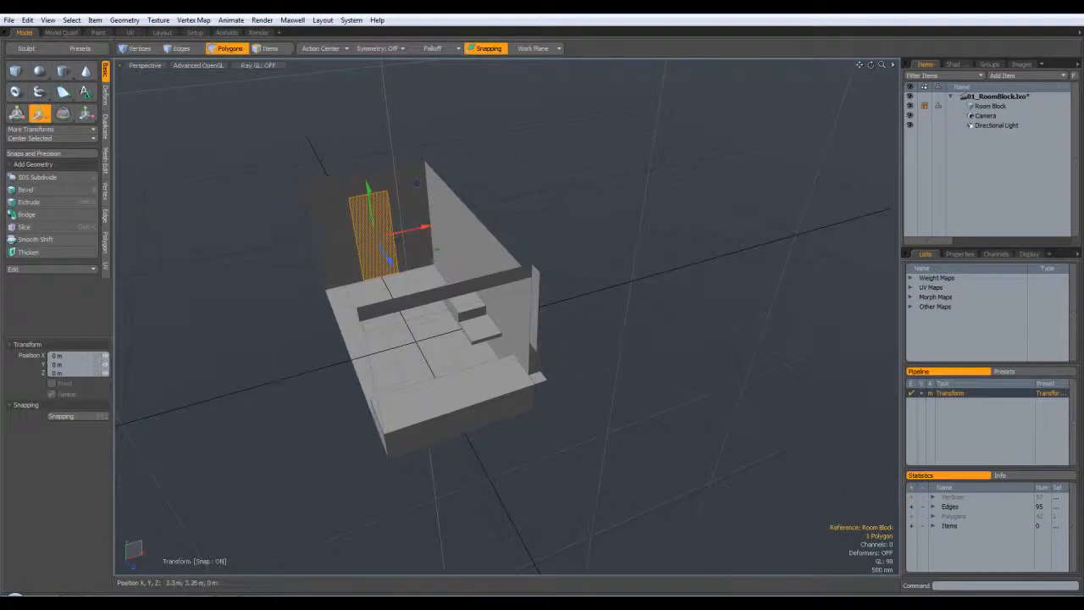
key(q)
click(510, 152)
- Select the doorway's two vertical edge lines and move them -440 mm in X along the end wall
click(183, 51)
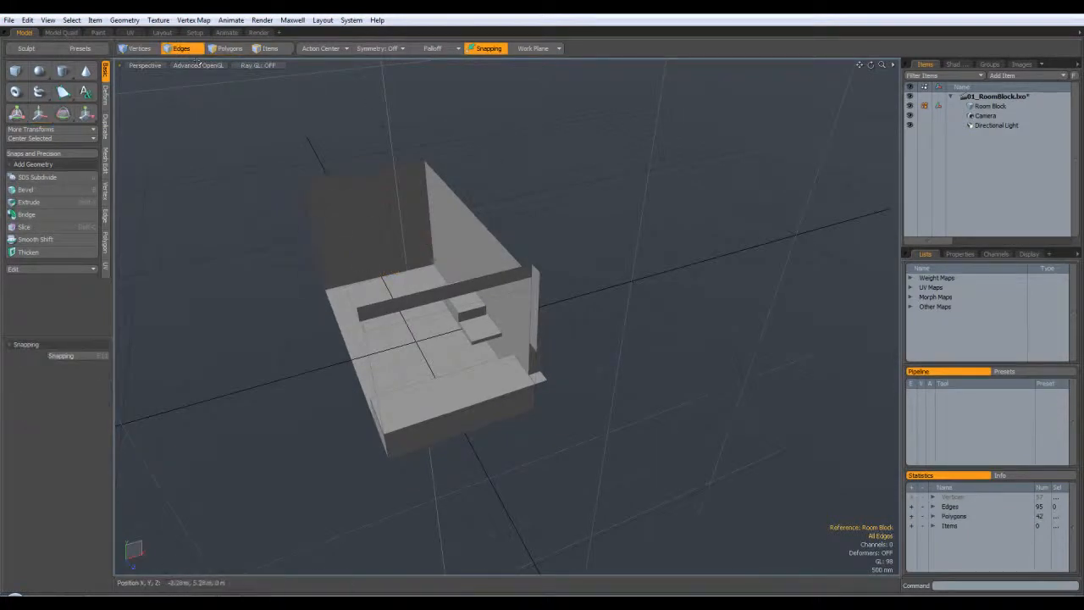
click(345, 188)
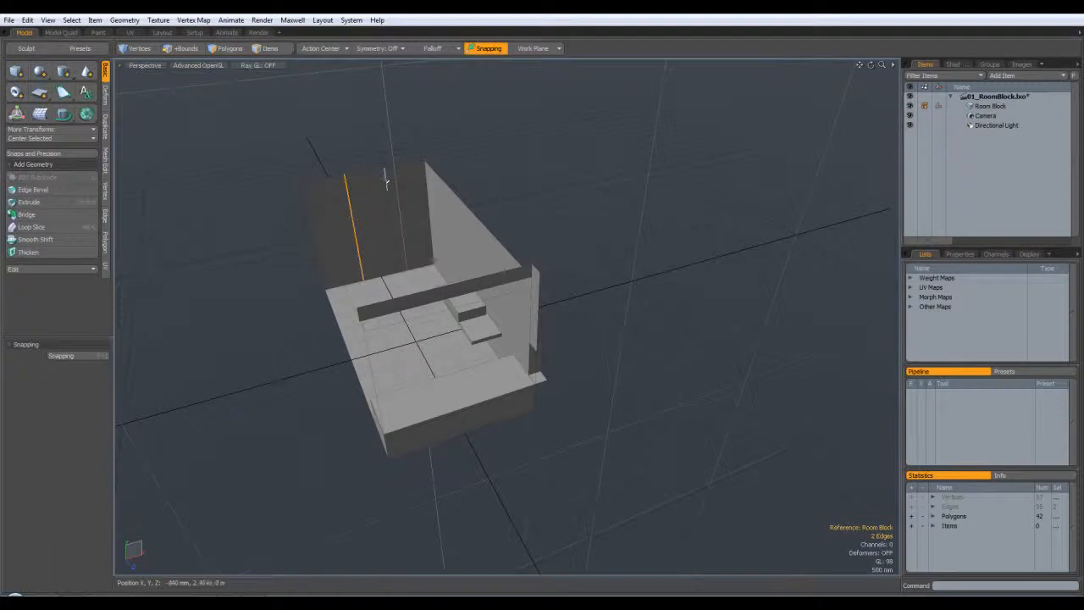
shift+click(391, 230)
key(w)
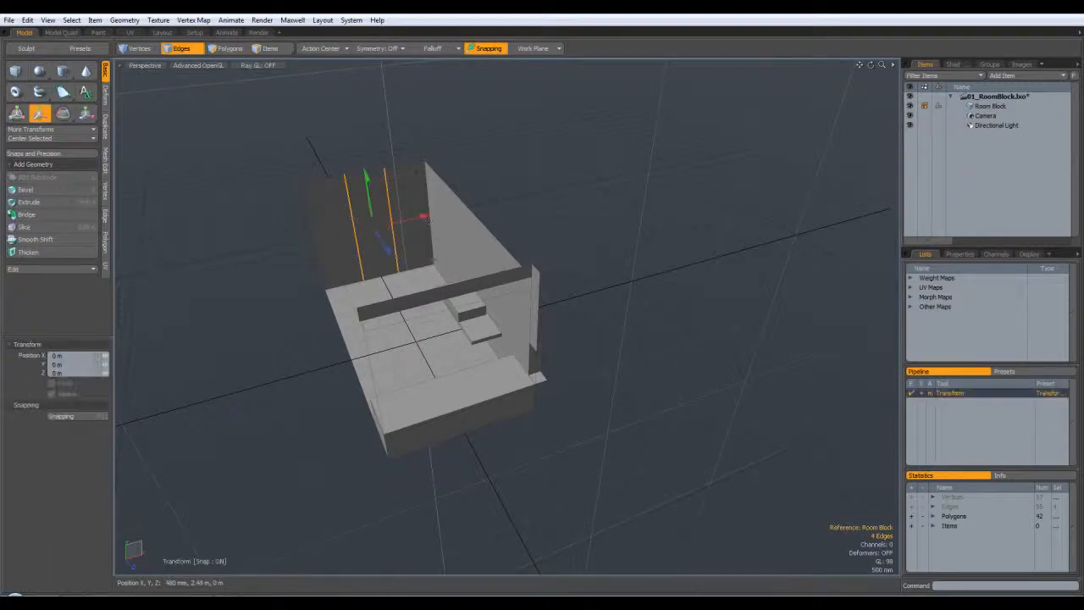
drag(426, 222, 411, 214)
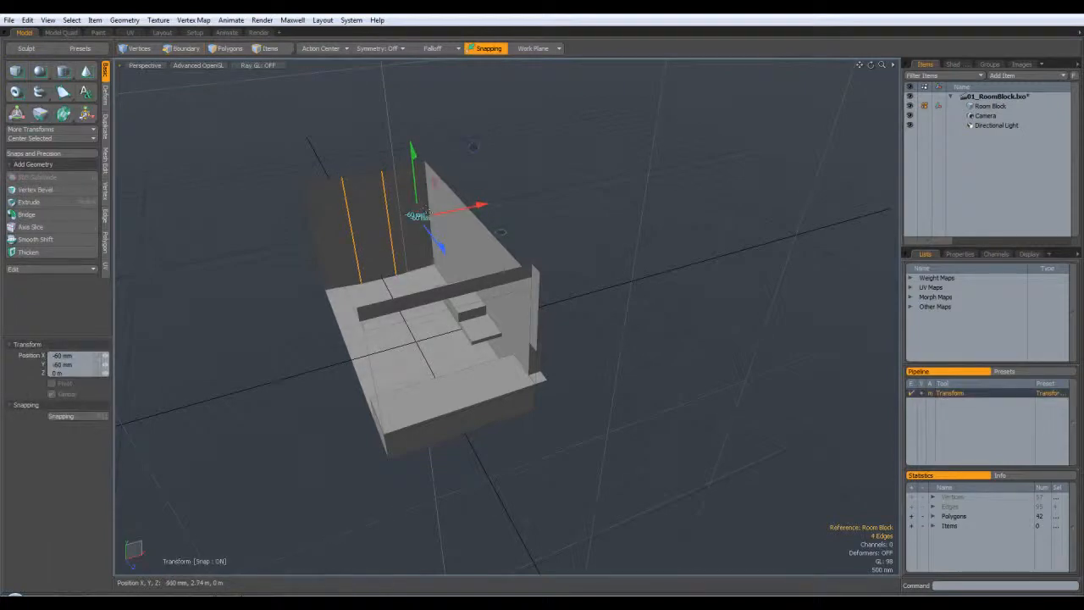
key(ctrl+z)
drag(490, 201, 471, 205)
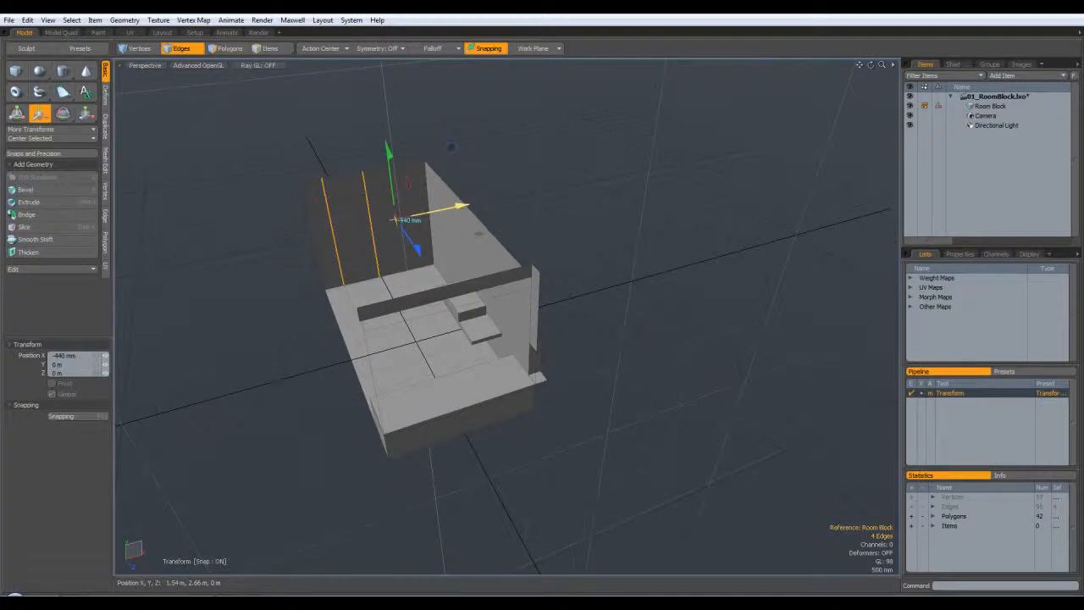
key(space)
- Shift only the doorway's inner vertical edge line slightly in positive X, then clear the selection
click(549, 208)
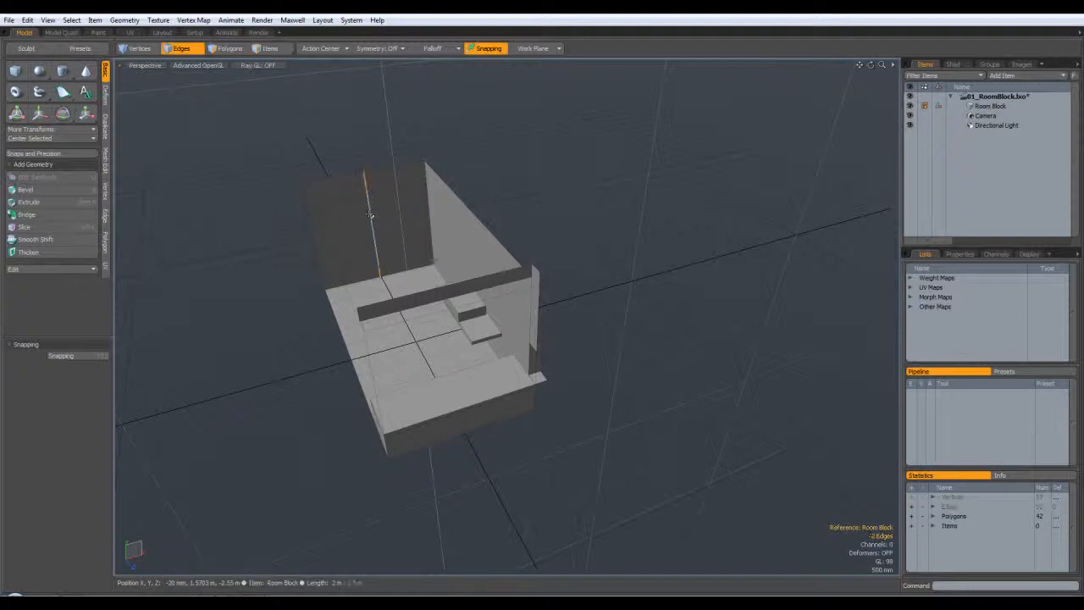
key(y)
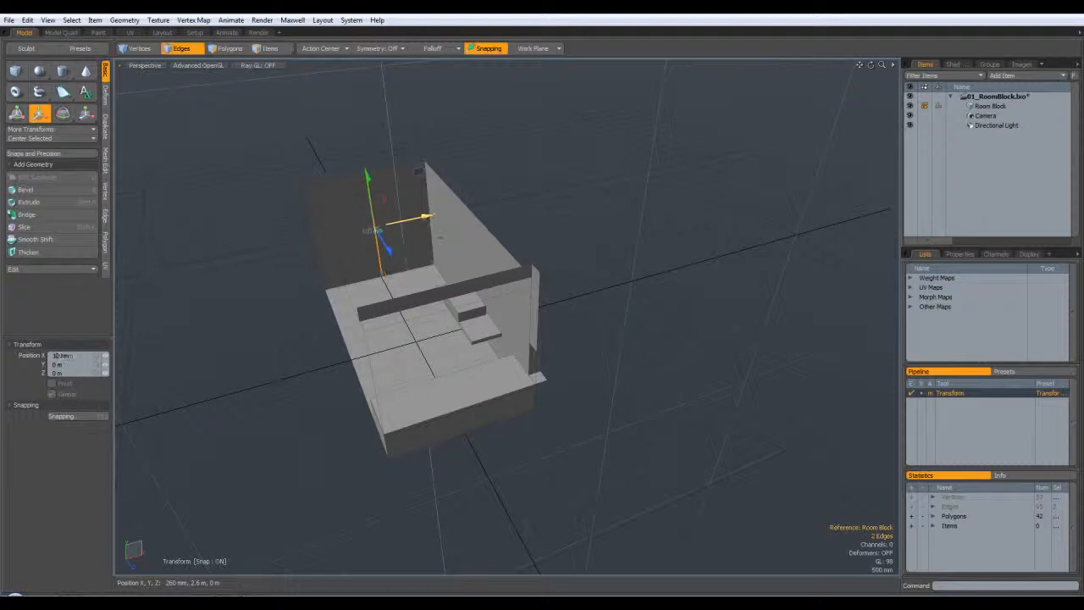
key(space)
click(530, 203)
- Bevel the doorway polygon with a shift of -300 mm and delete its recessed face to open the doorway
click(227, 48)
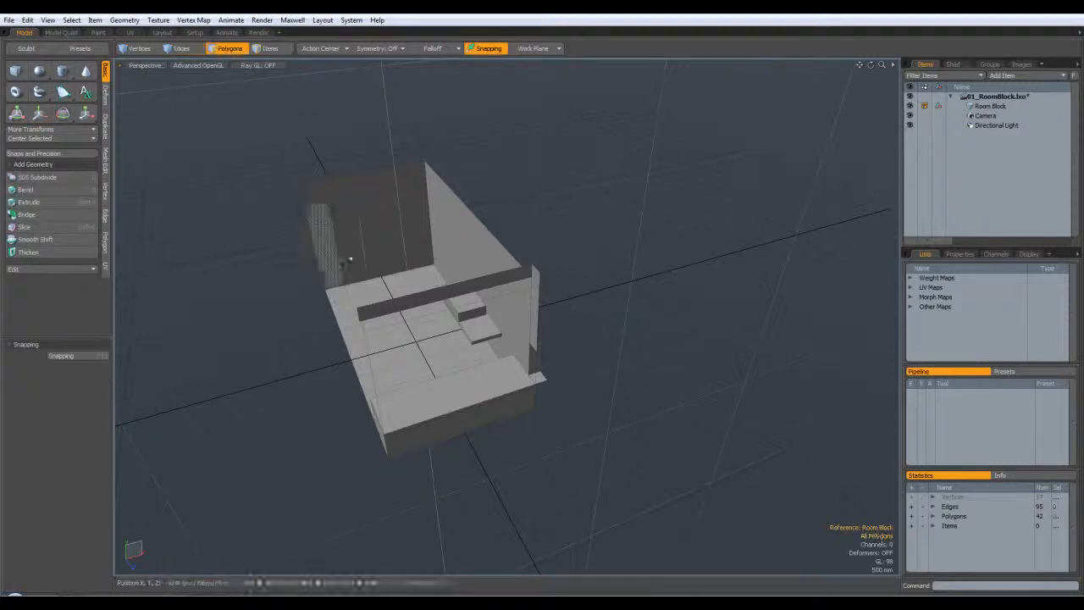
click(357, 231)
key(b)
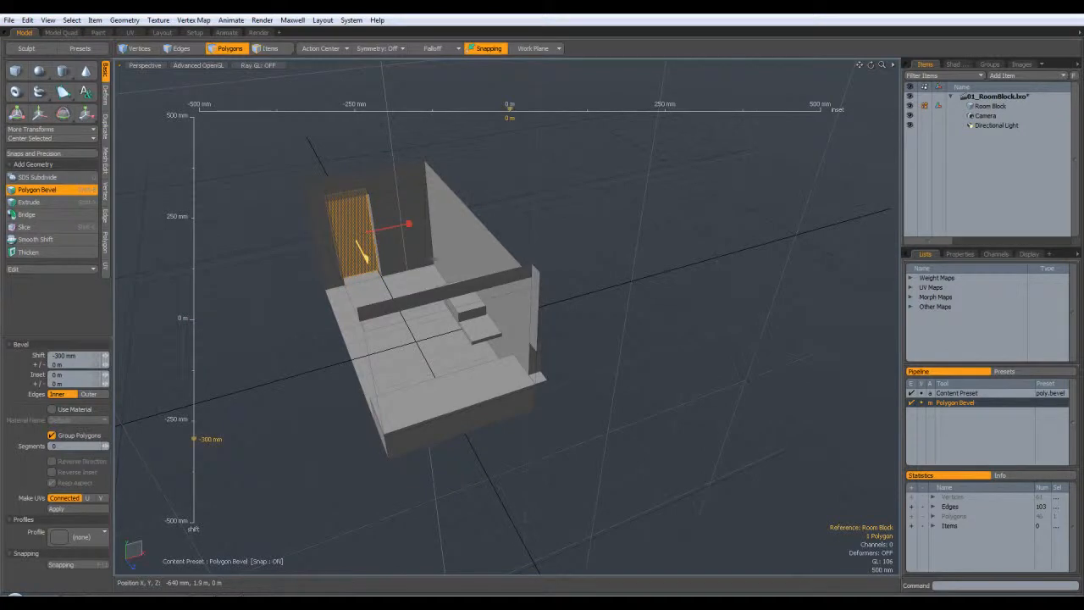
key(space)
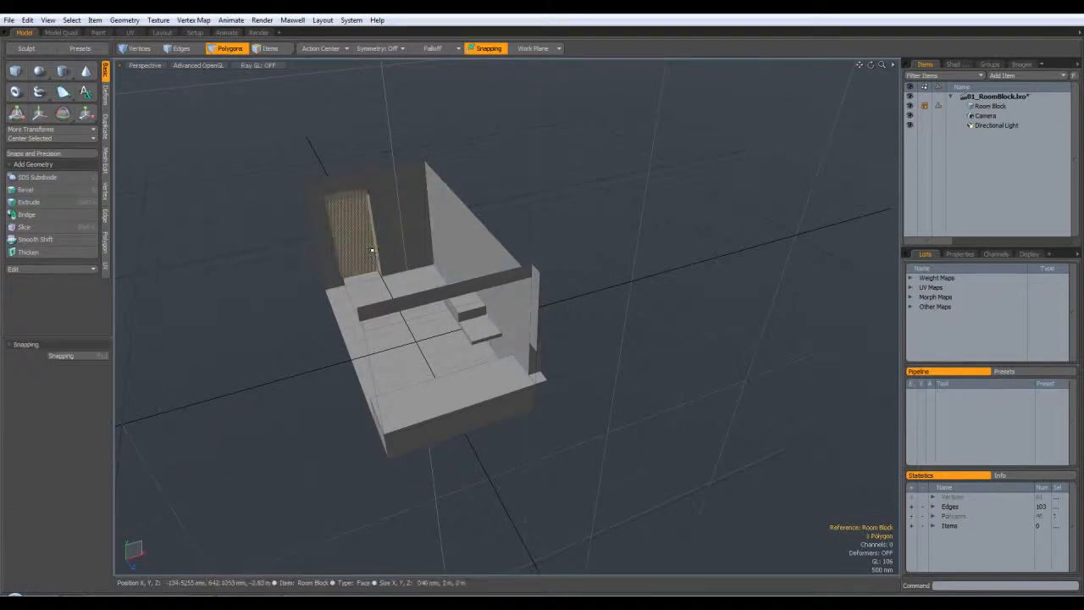
key(Delete)
alt+drag(561, 248, 345, 332)
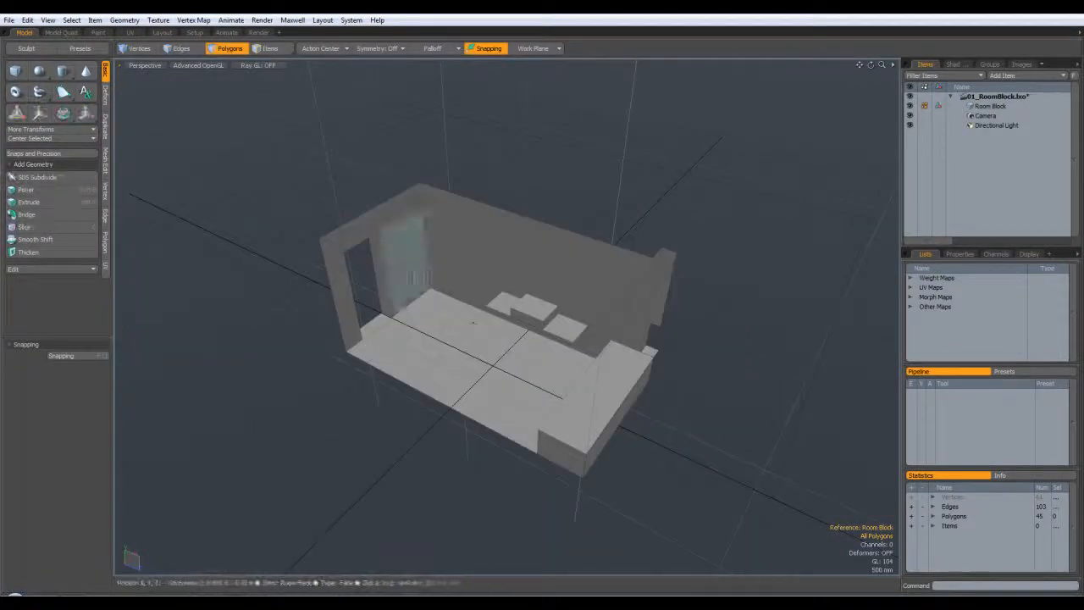